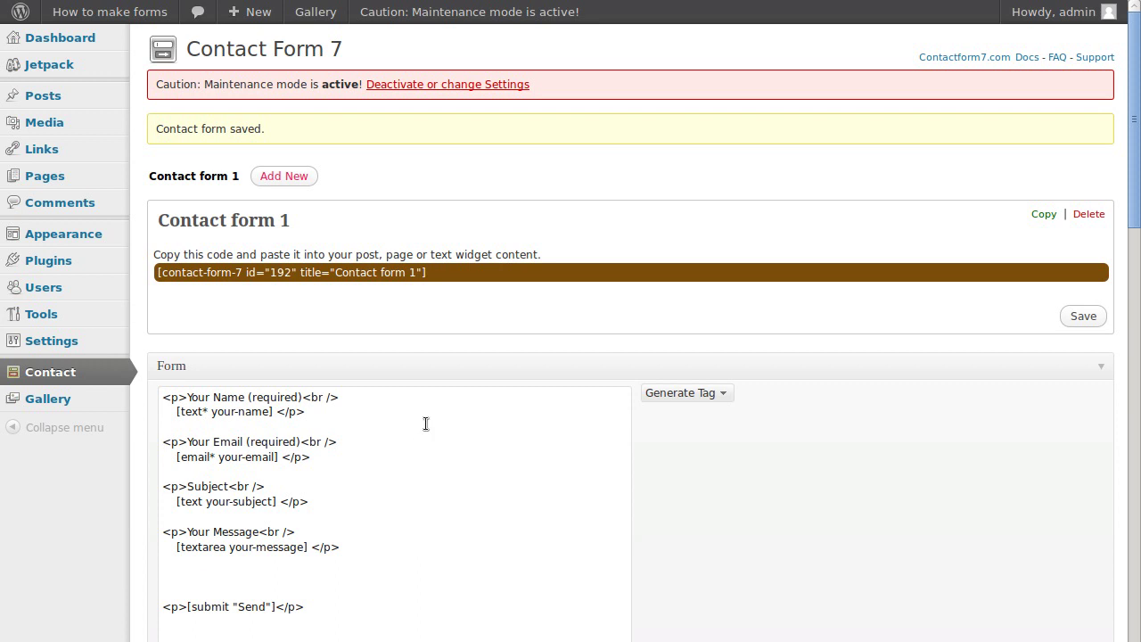
Select and copy the shortcode [contact-form-7 id="192" title="Contact form 1"].
scroll(425, 424, "down", 2)
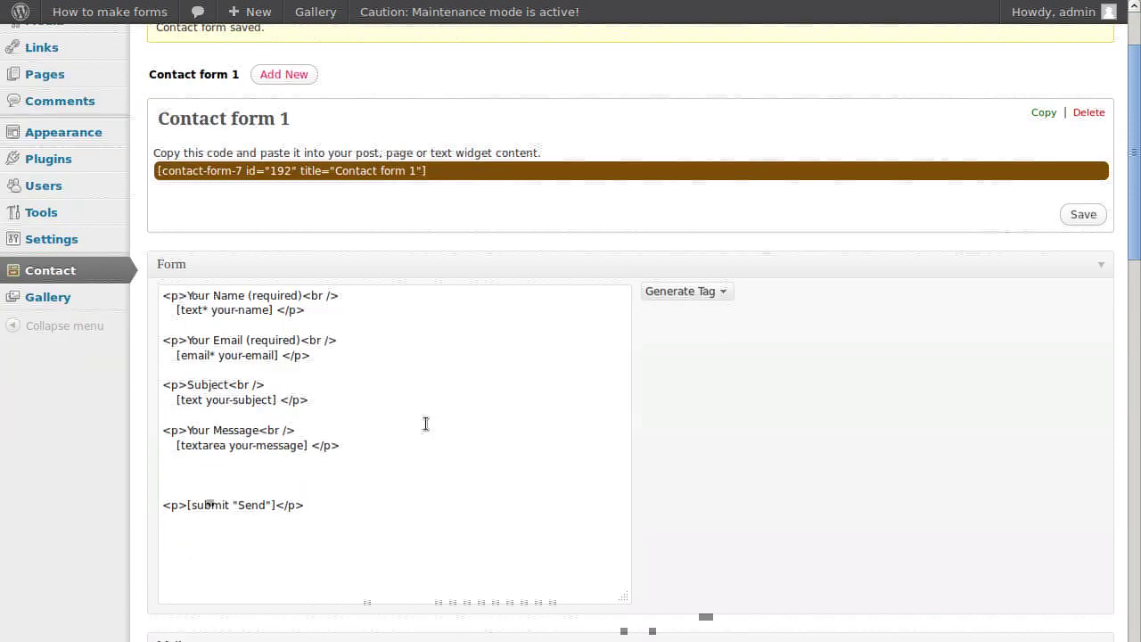
left_click(355, 171)
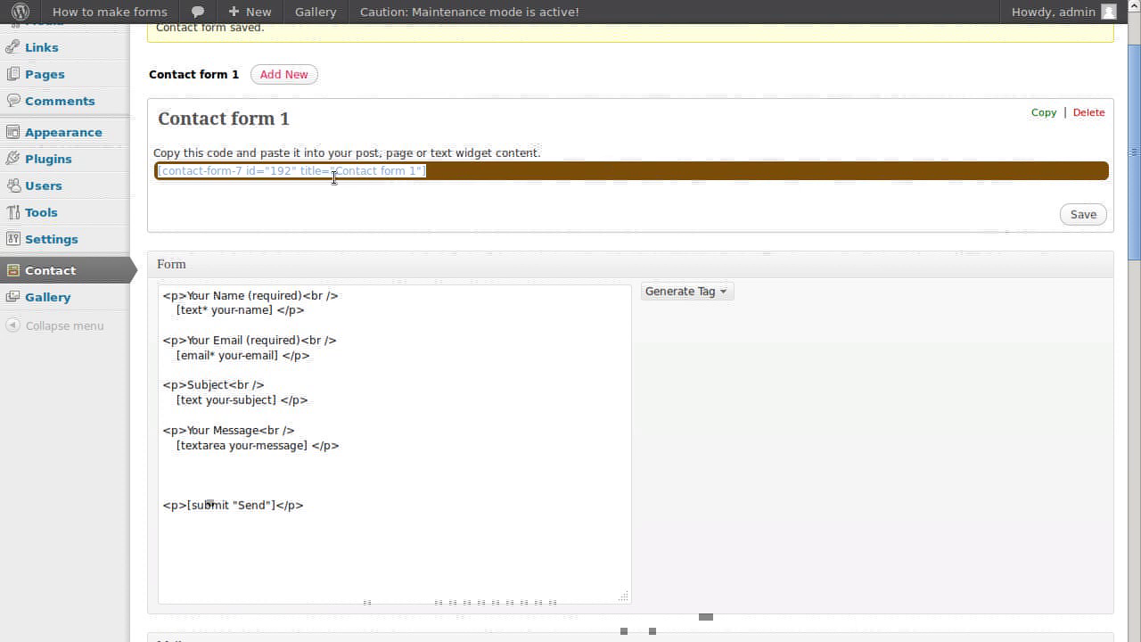
right_click(323, 173)
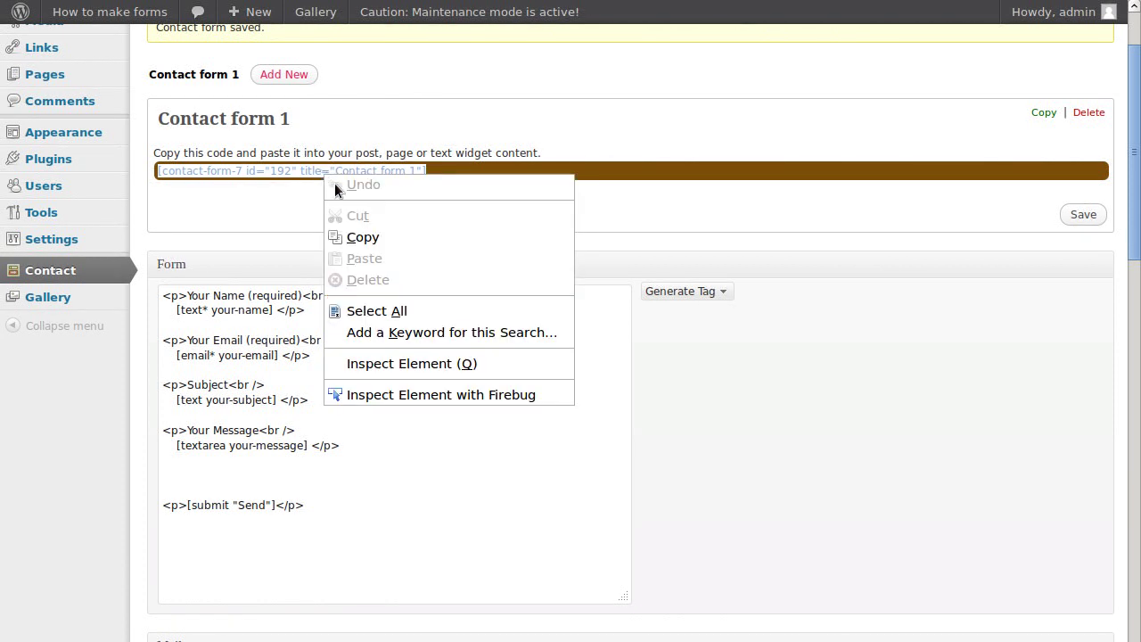
Swap the old shortcode in 'Send me your feedback' for the Contact form 1 shortcode and update.
left_click(360, 238)
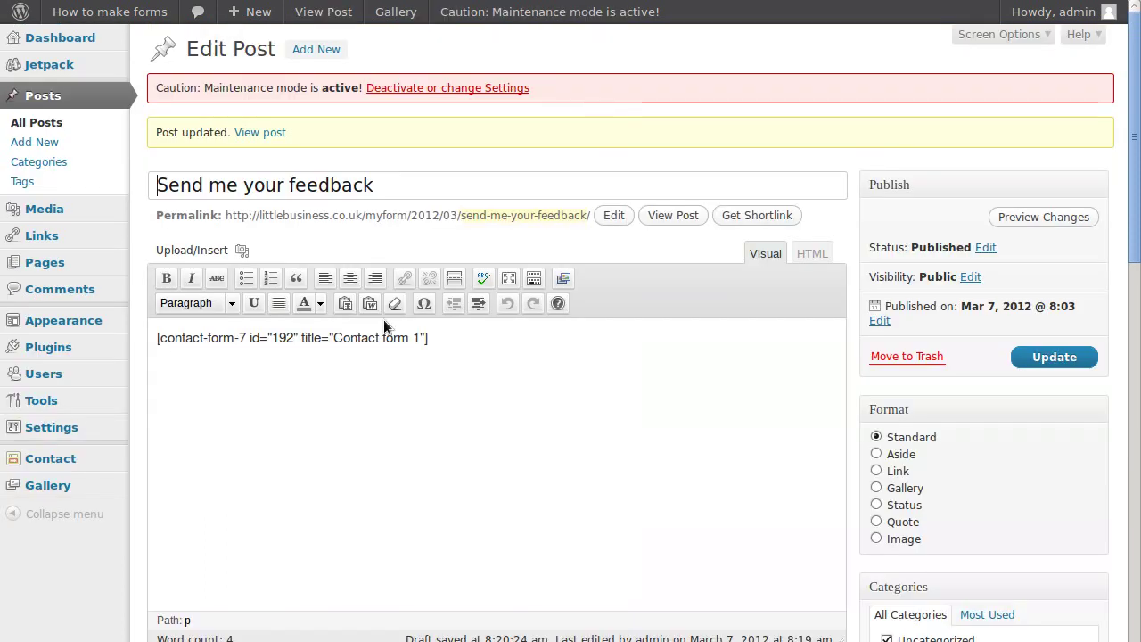
left_click_drag(437, 338, 124, 342)
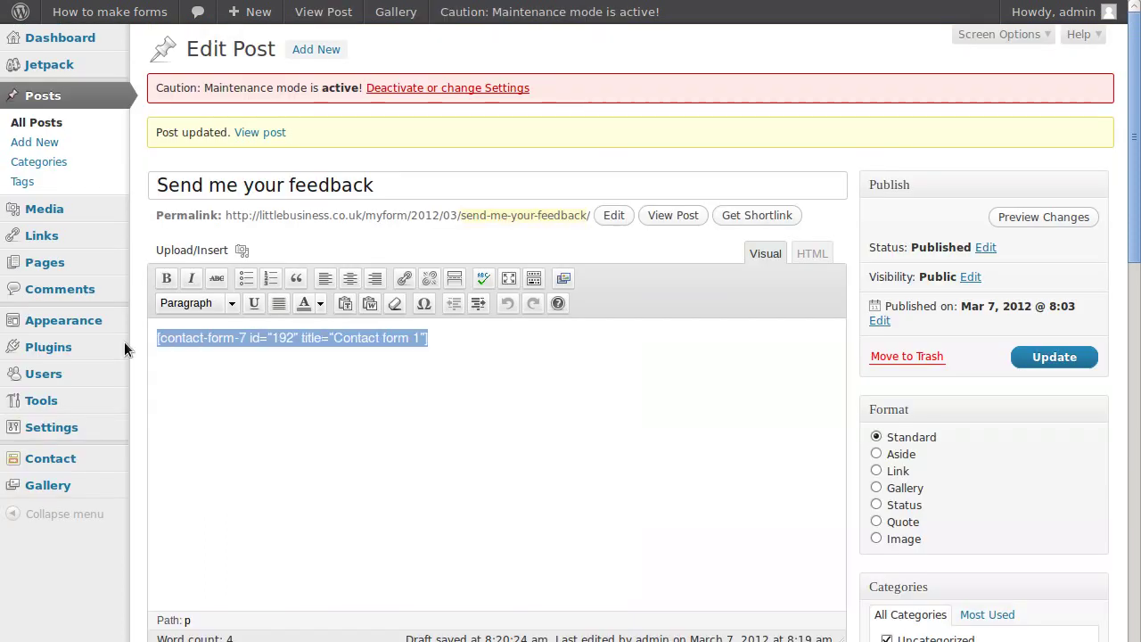
key("BackSpace")
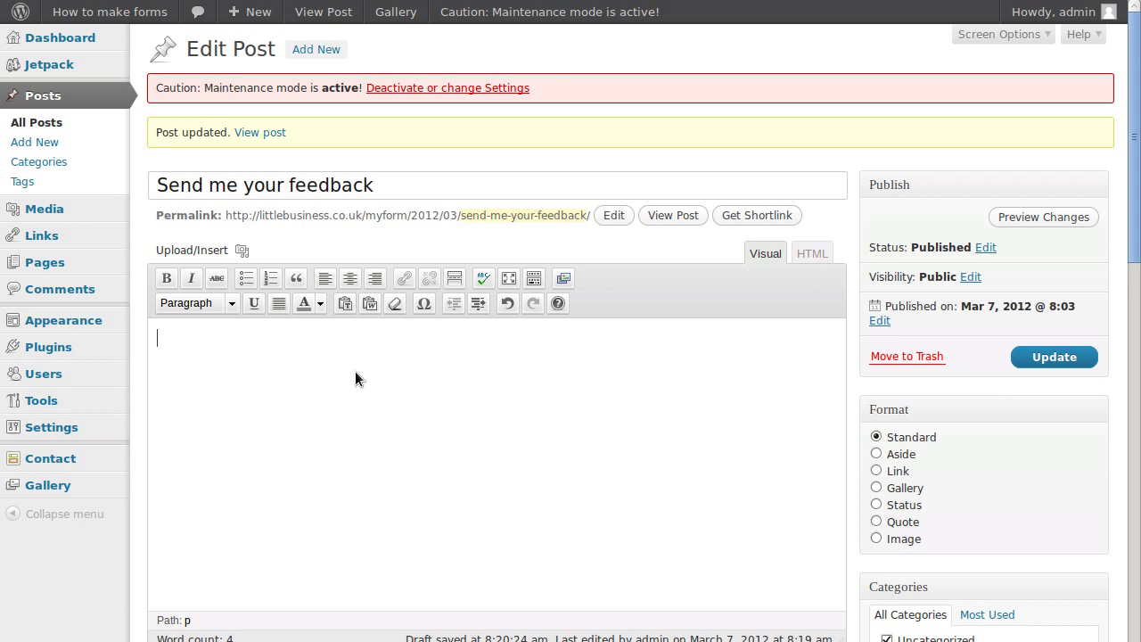
key("ctrl+v")
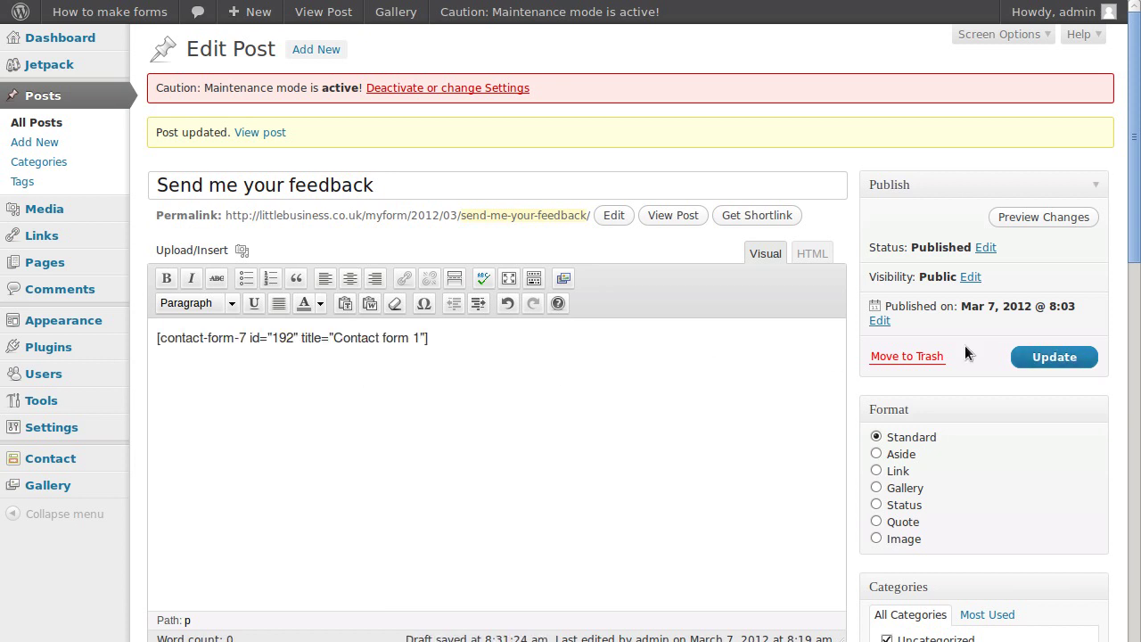
left_click(1036, 357)
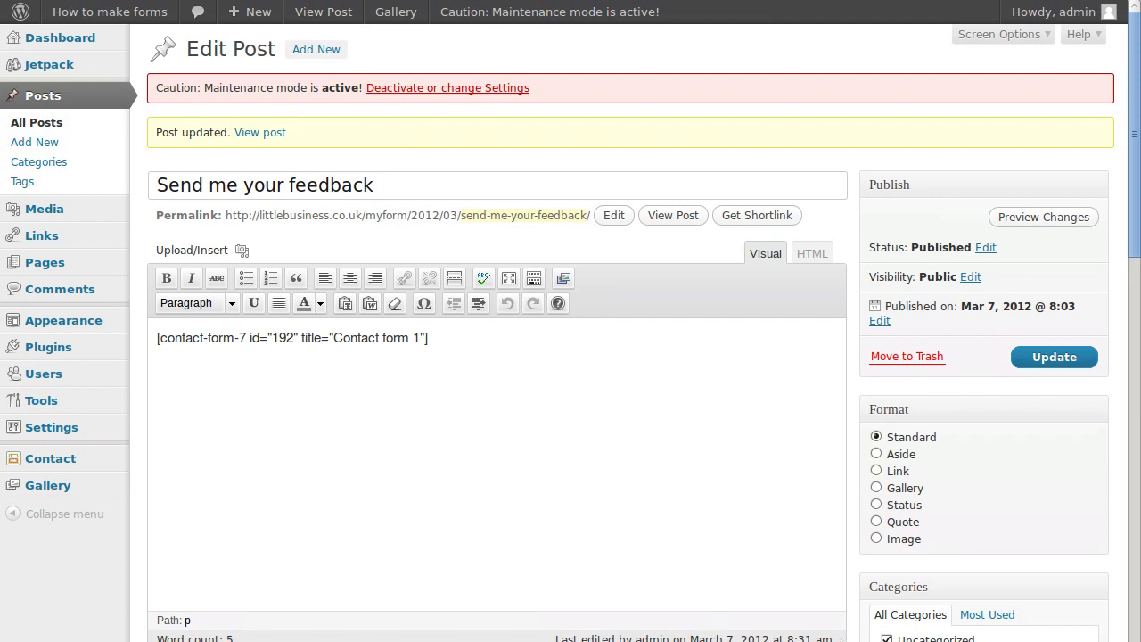
left_click(675, 216)
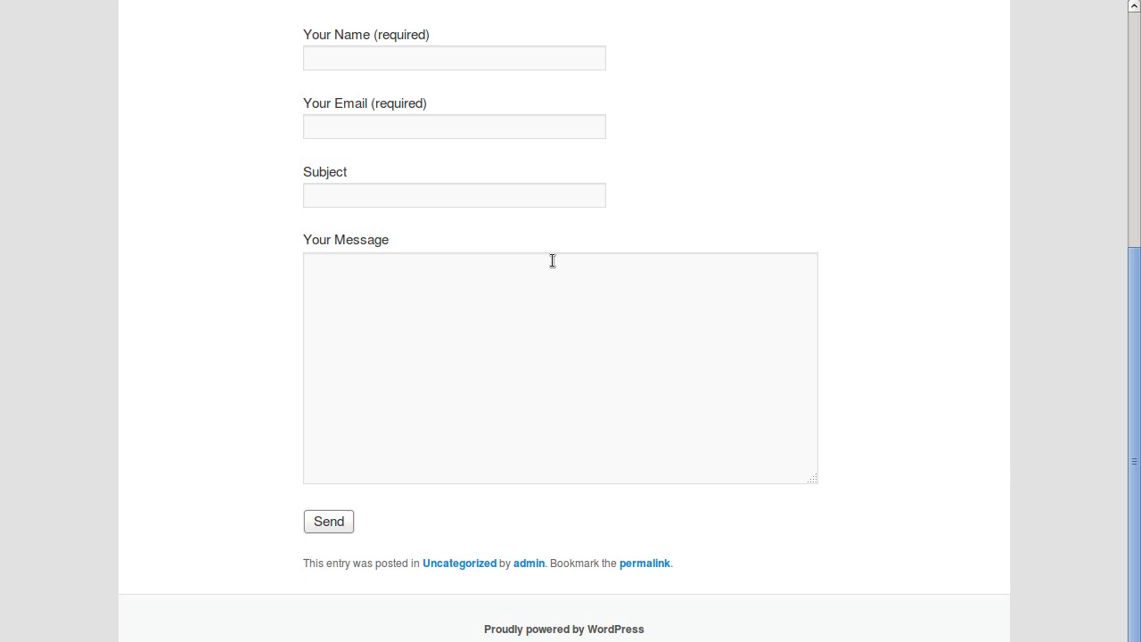
scroll(812, 284, "up", 3)
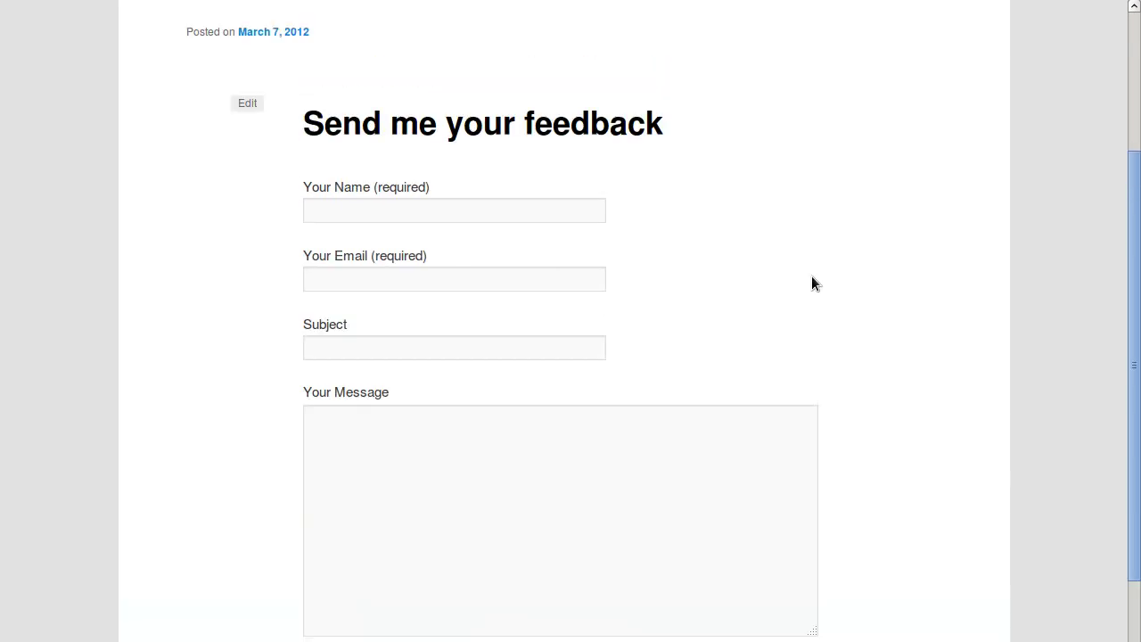
scroll(812, 284, "down", 3)
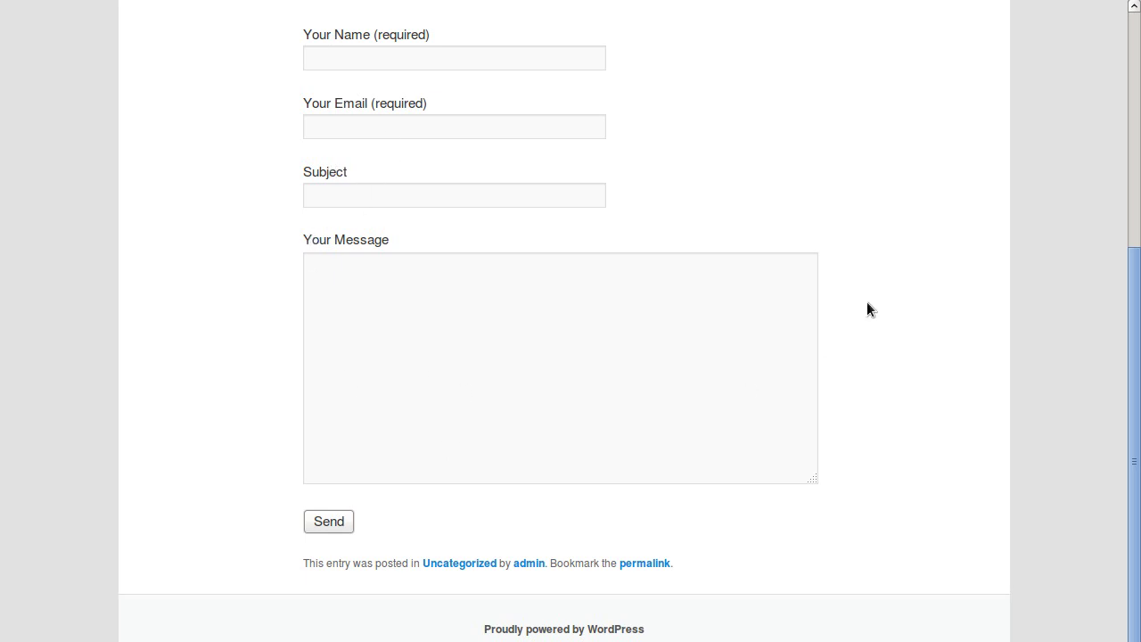
scroll(868, 305, "up", 2)
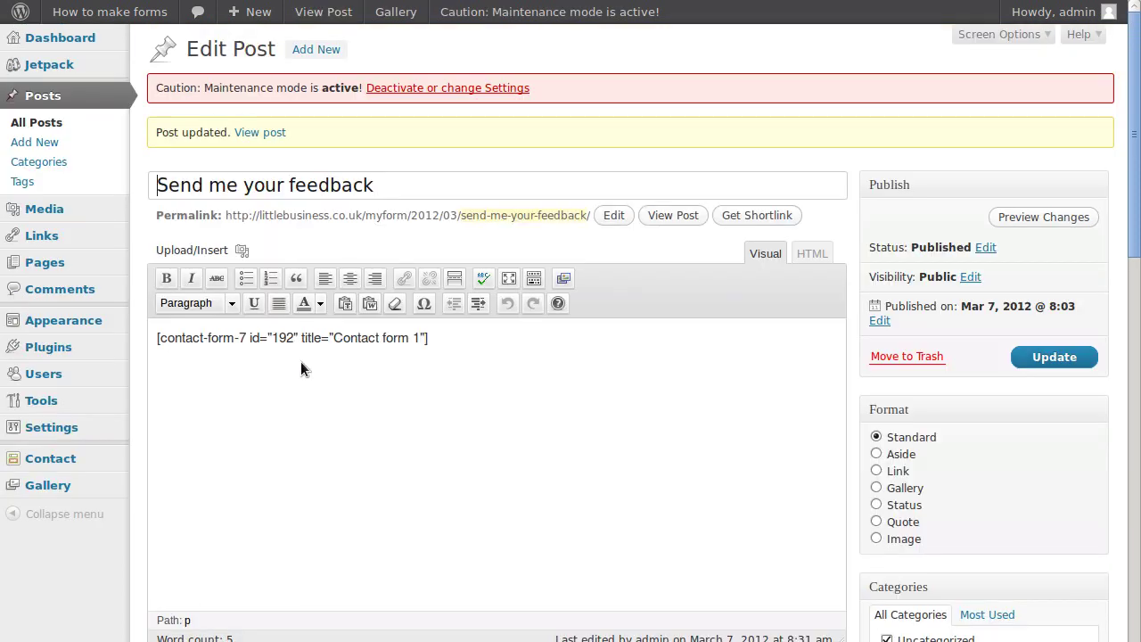
Review the recipient address in Contact form 1's Mail To field and save the form.
left_click_drag(442, 337, 300, 334)
left_click(437, 384)
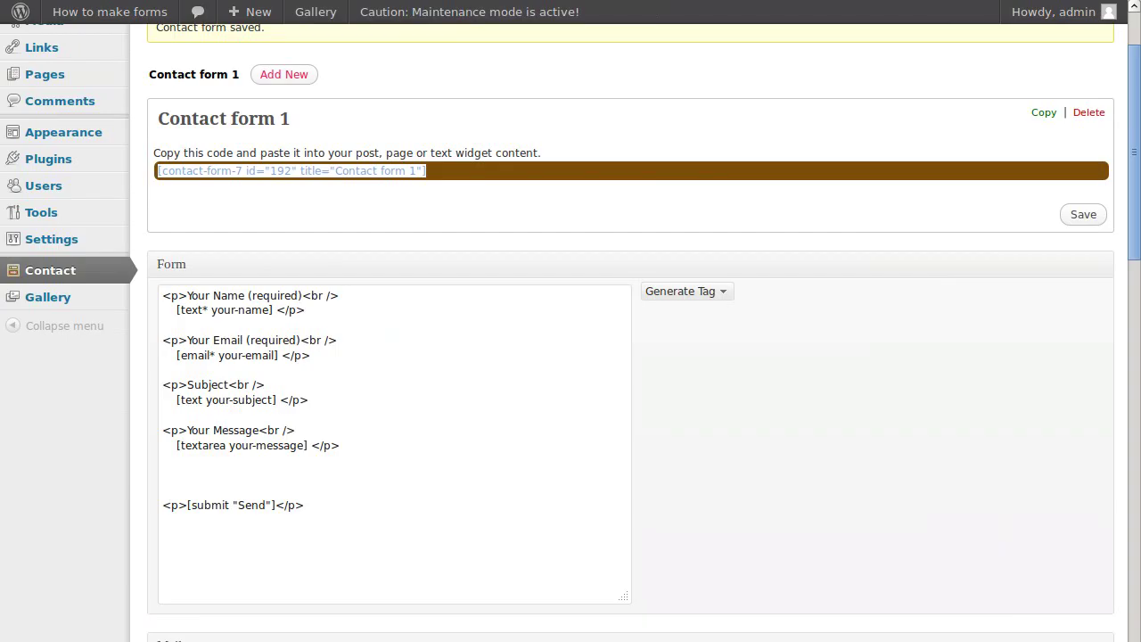
scroll(469, 318, "down", 5)
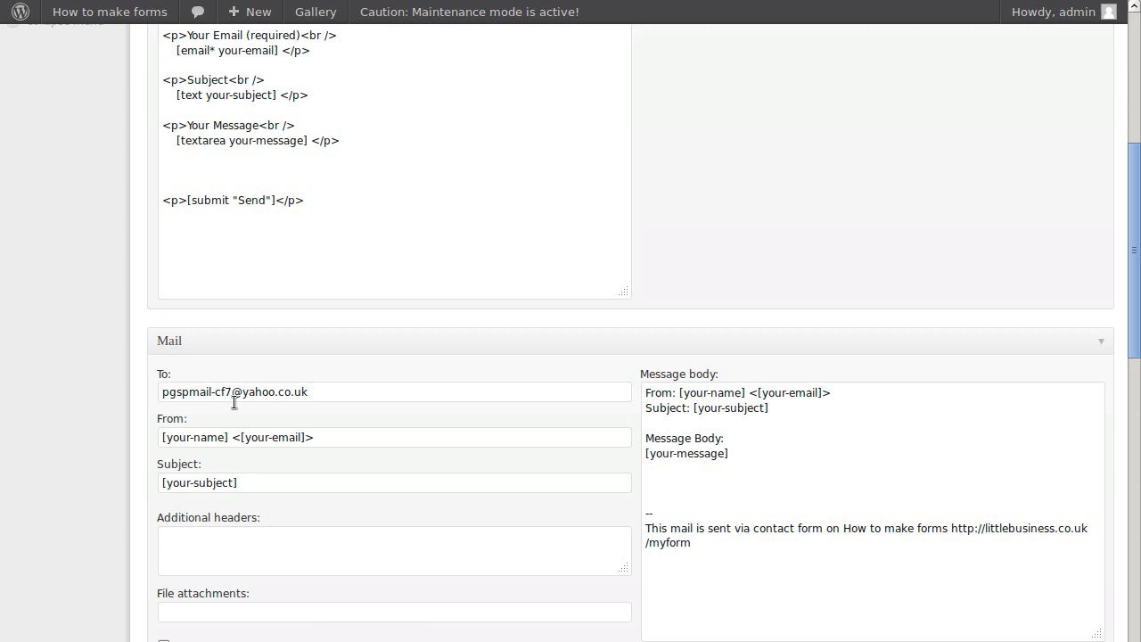
double_click(158, 390)
left_click(323, 380)
left_click_drag(327, 395, 159, 393)
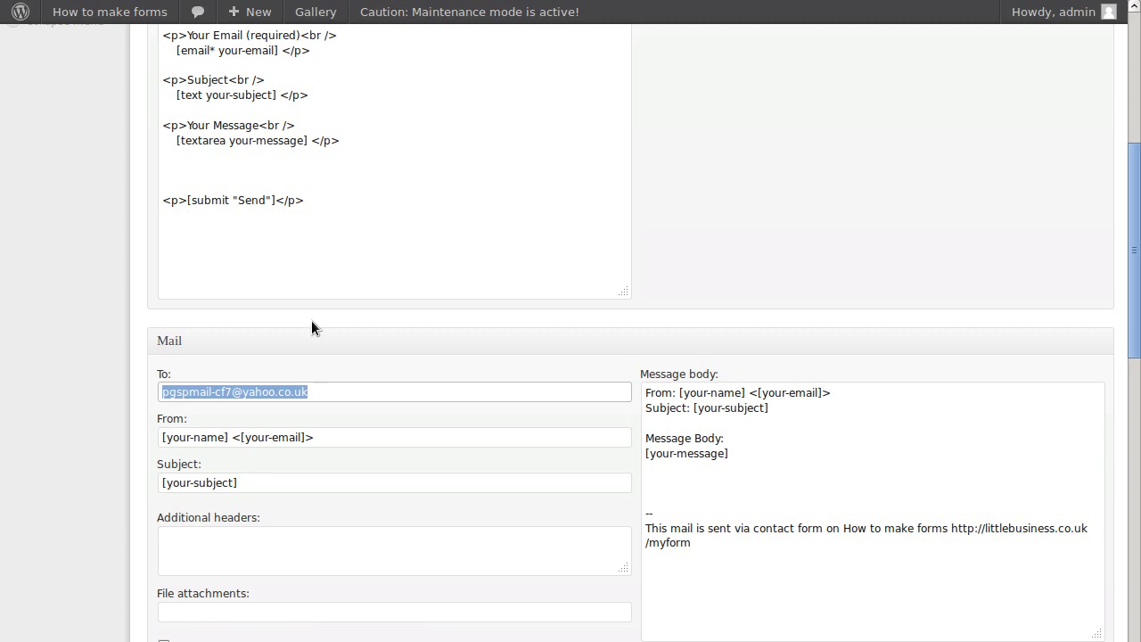
left_click(209, 375)
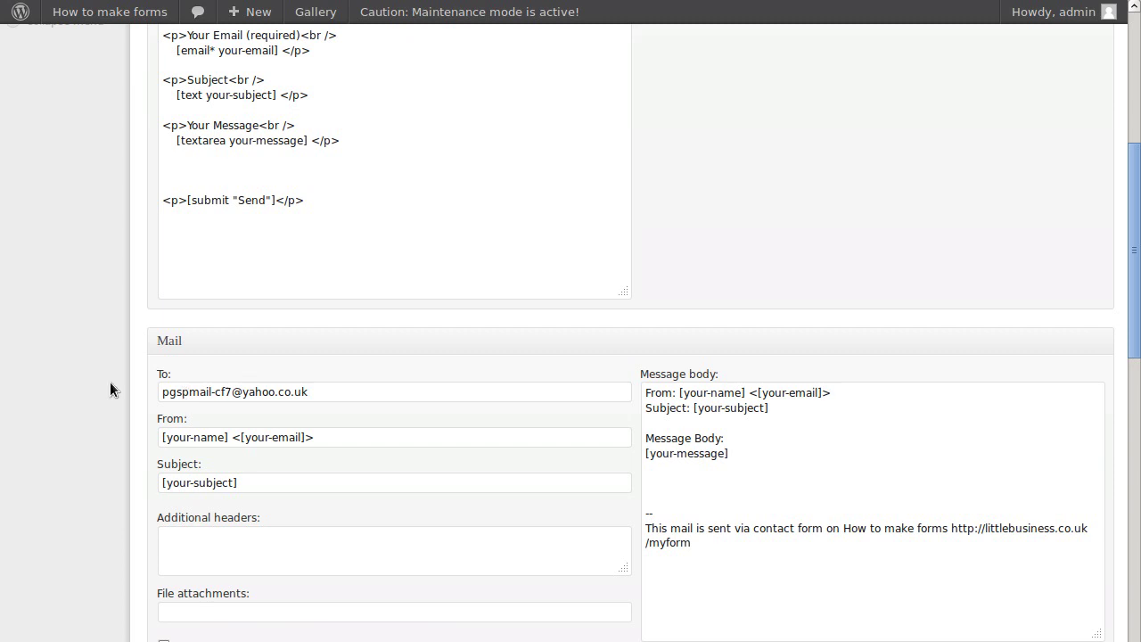
key("Return")
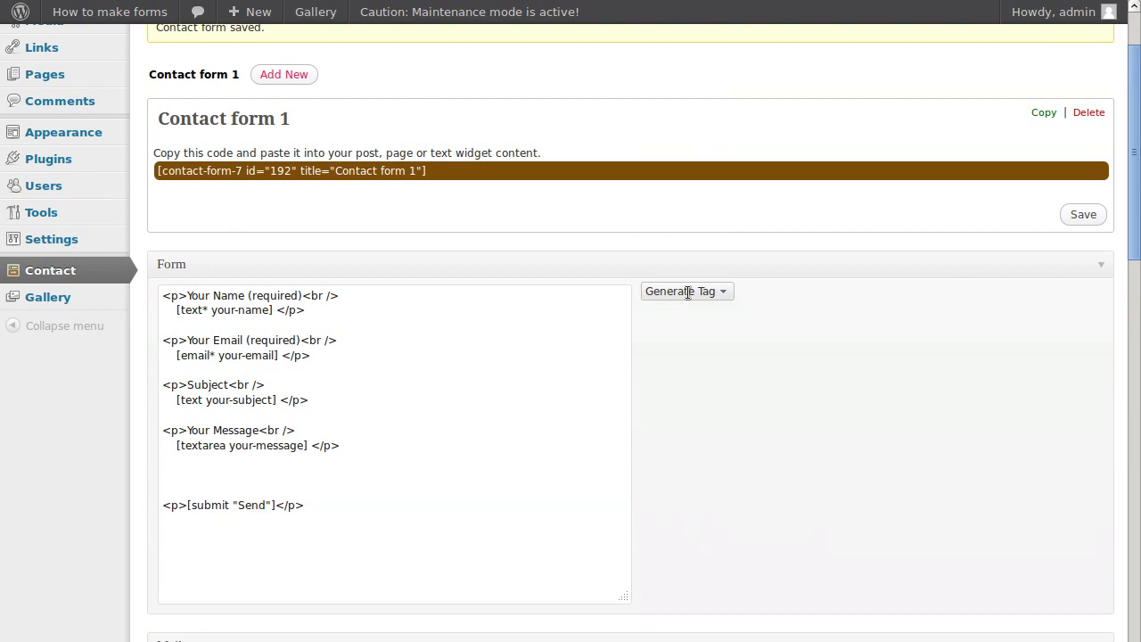
Generate drop-down tag menu-793 with choices Pop, Crisps, Cake and Buns.
left_click(687, 292)
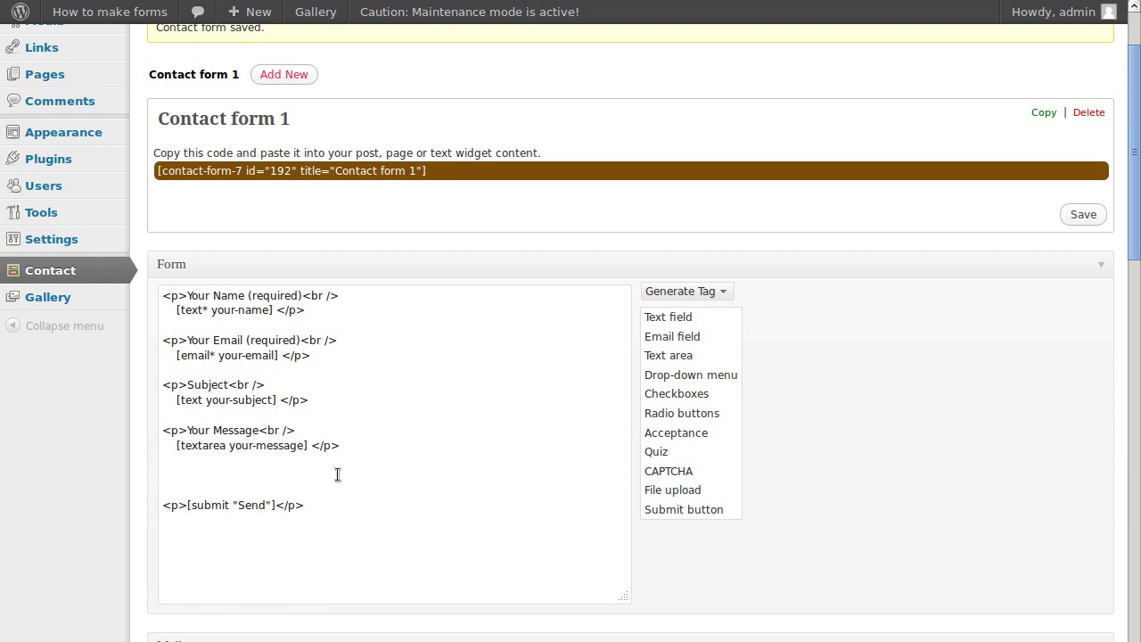
left_click(713, 375)
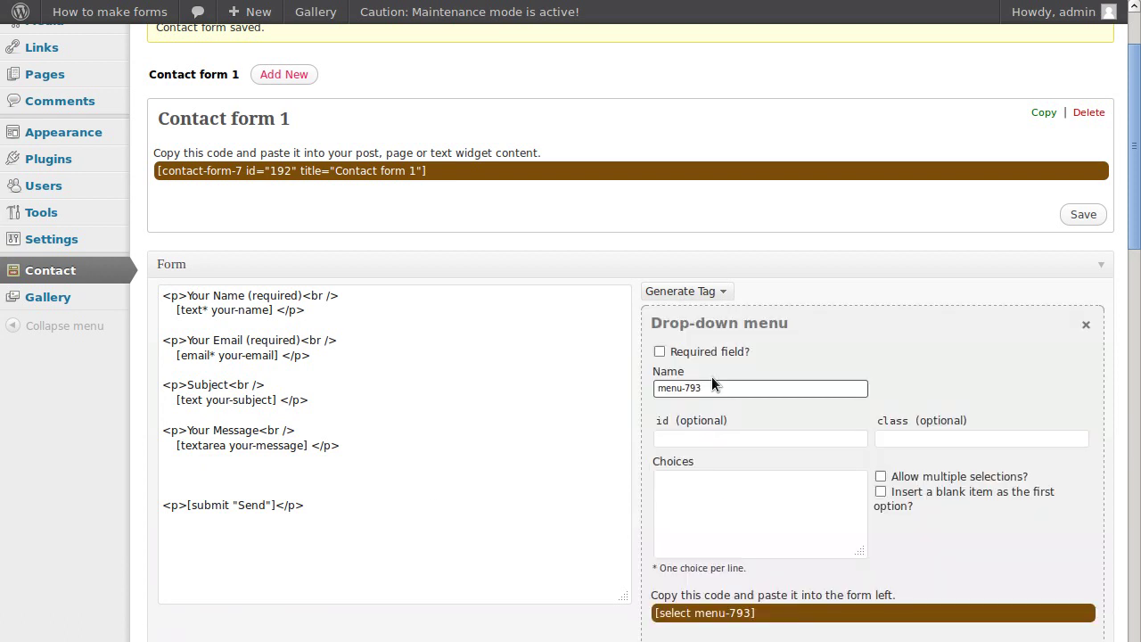
left_click(713, 482)
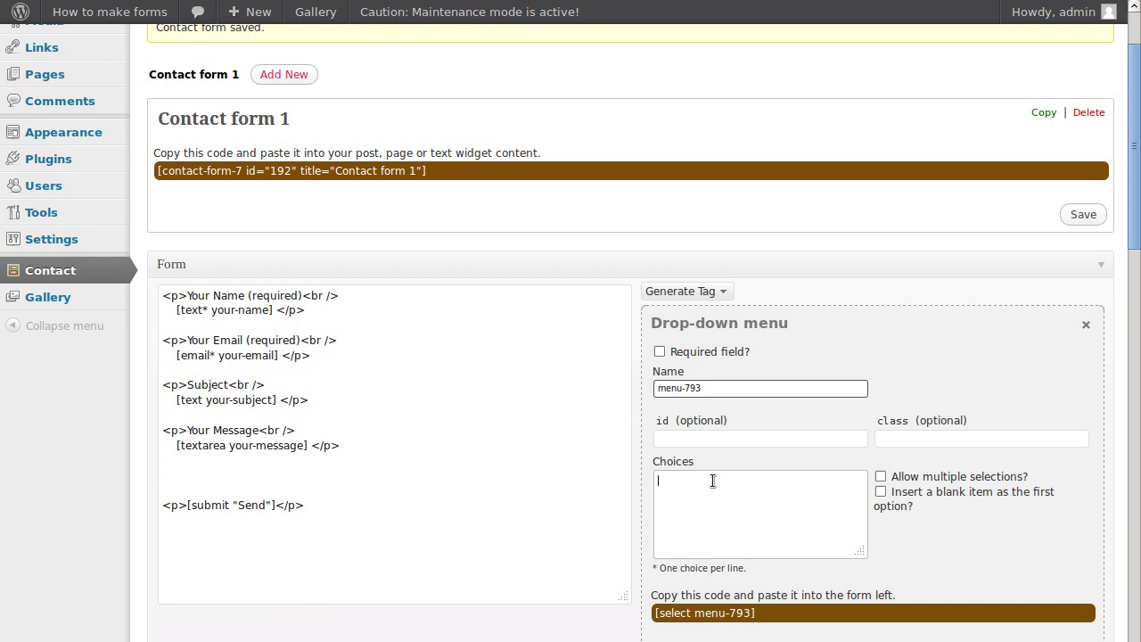
type("Pop Crisps Cake Bun")
key("BackSpace")
type("uns")
left_click(677, 527)
key("BackSpace")
left_click(710, 613)
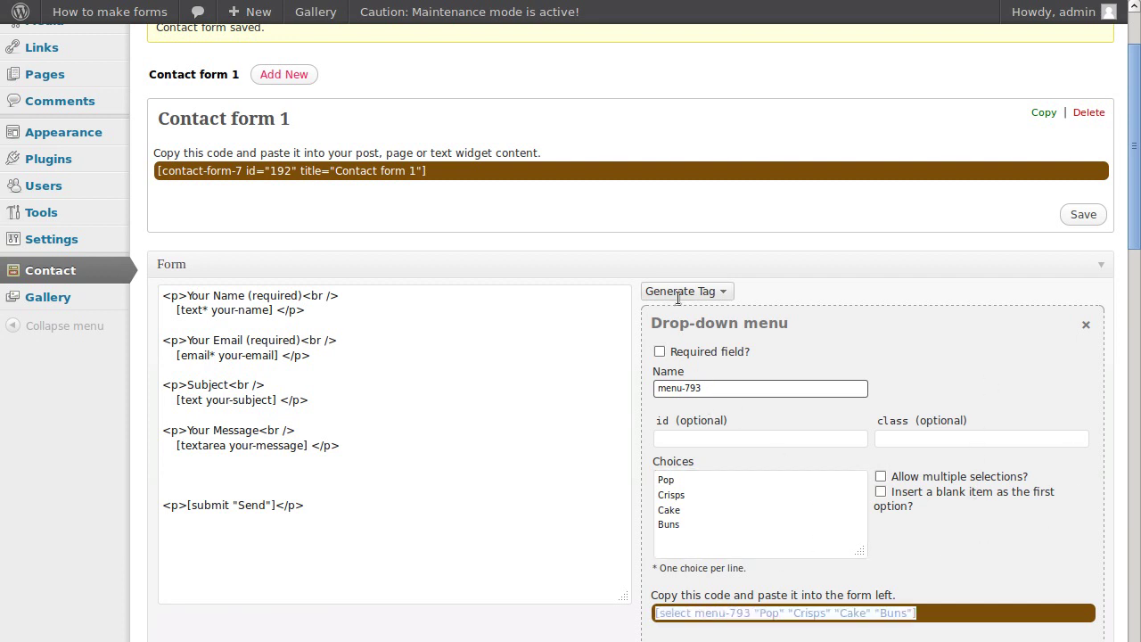
scroll(897, 558, "down", 3)
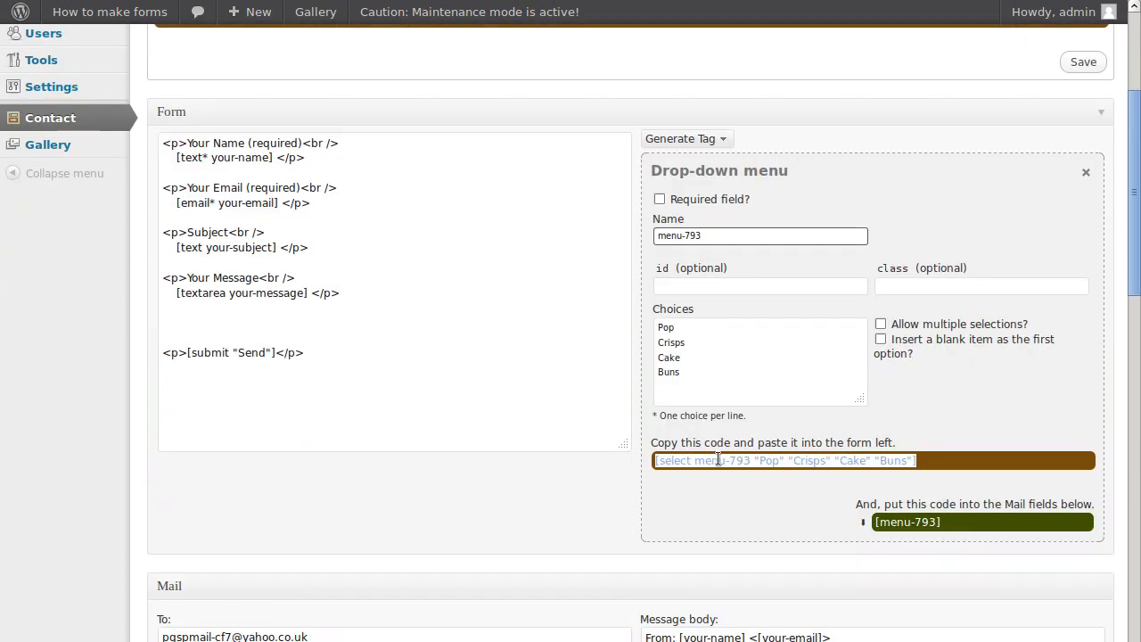
Insert the [select menu-793 "Pop" "Crisps" "Cake" "Buns"] tag into the form template above submit.
left_click_drag(650, 443, 887, 442)
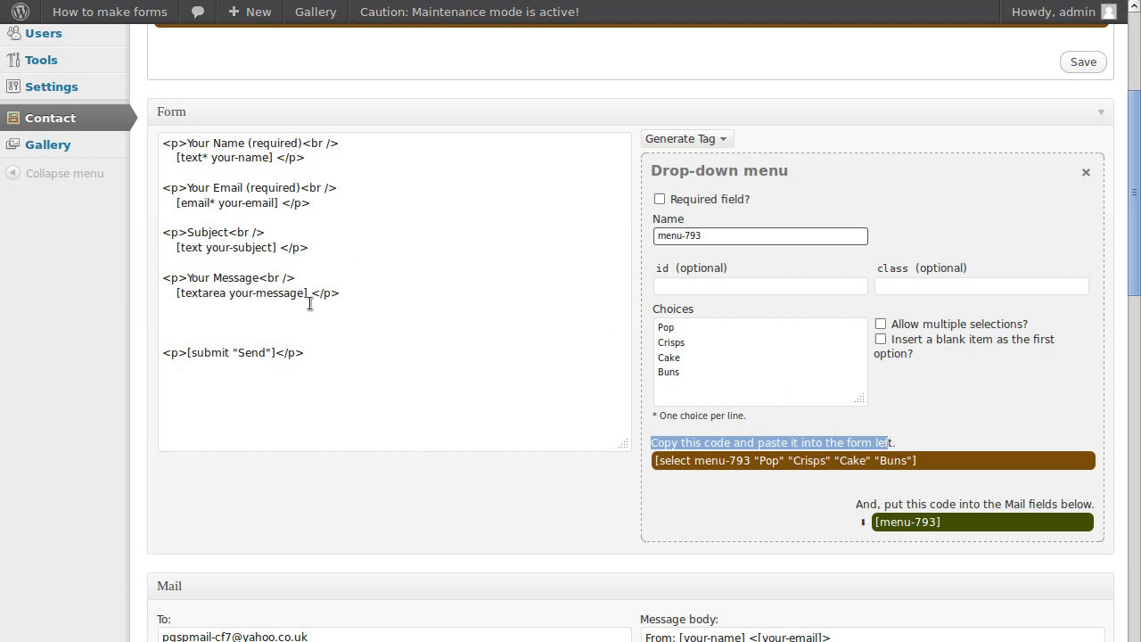
left_click(744, 462)
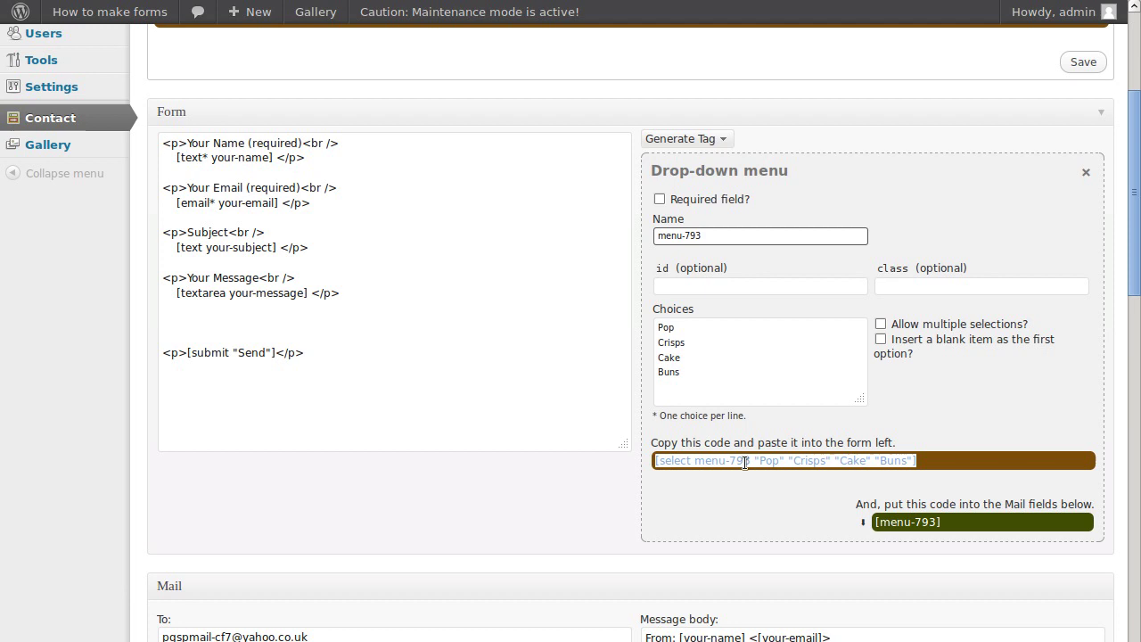
right_click(745, 461)
left_click(774, 527)
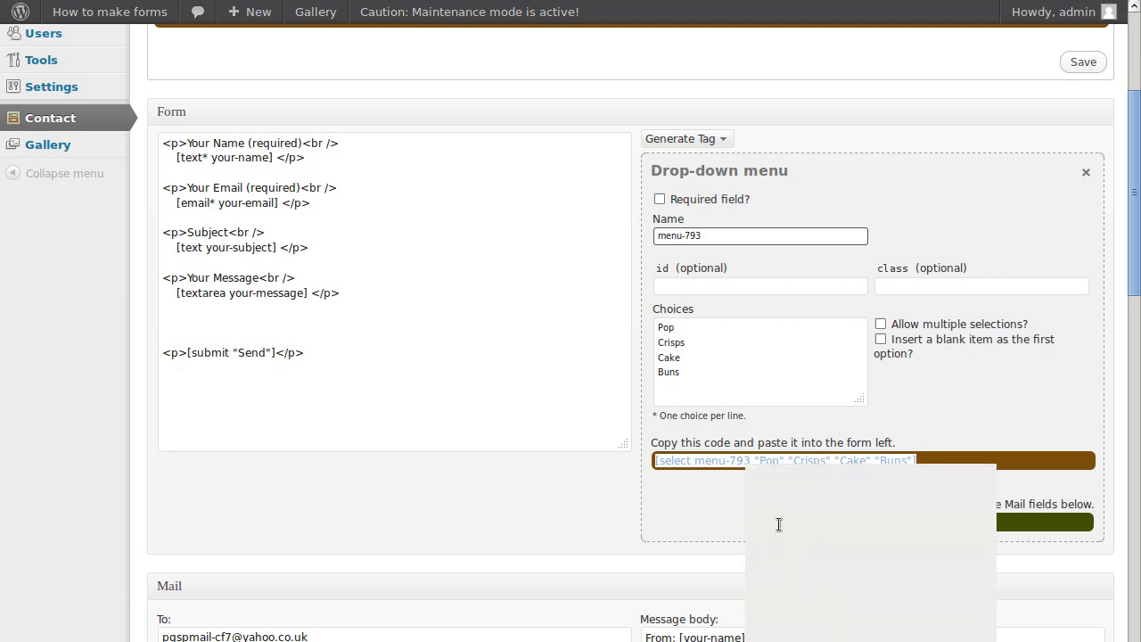
left_click(293, 322)
key("ctrl+v")
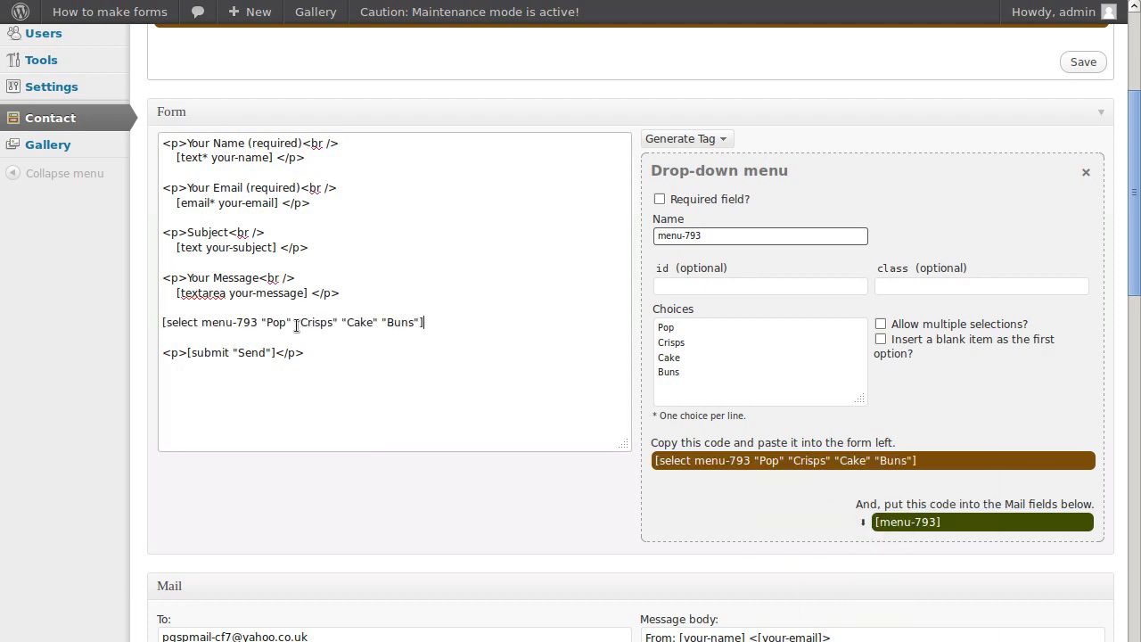
key("Return")
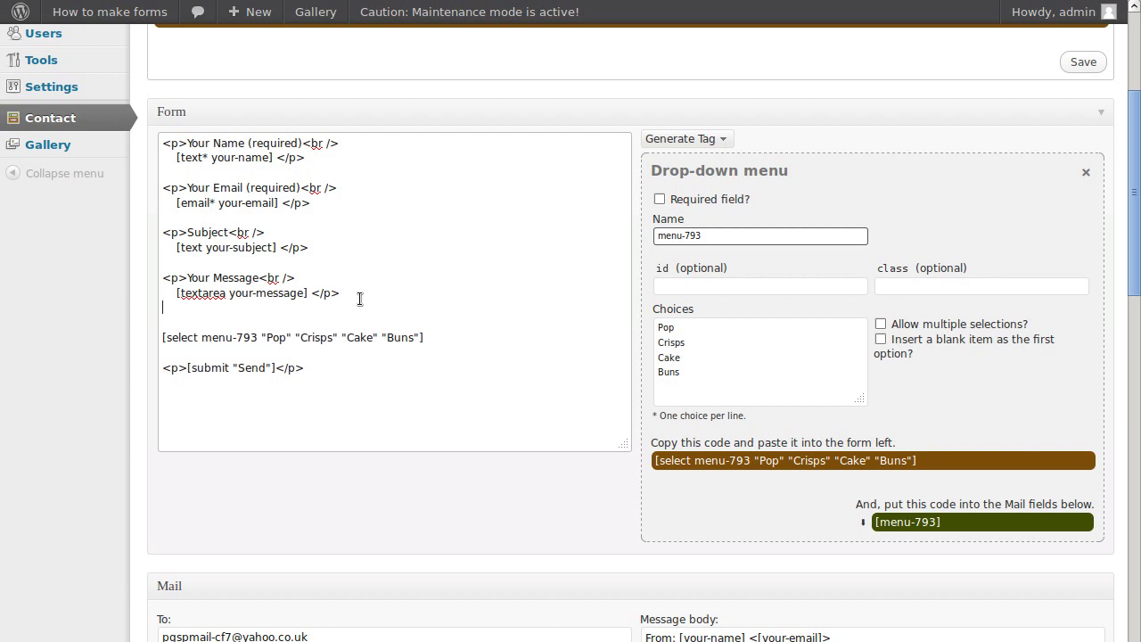
left_click(510, 344)
key("Return")
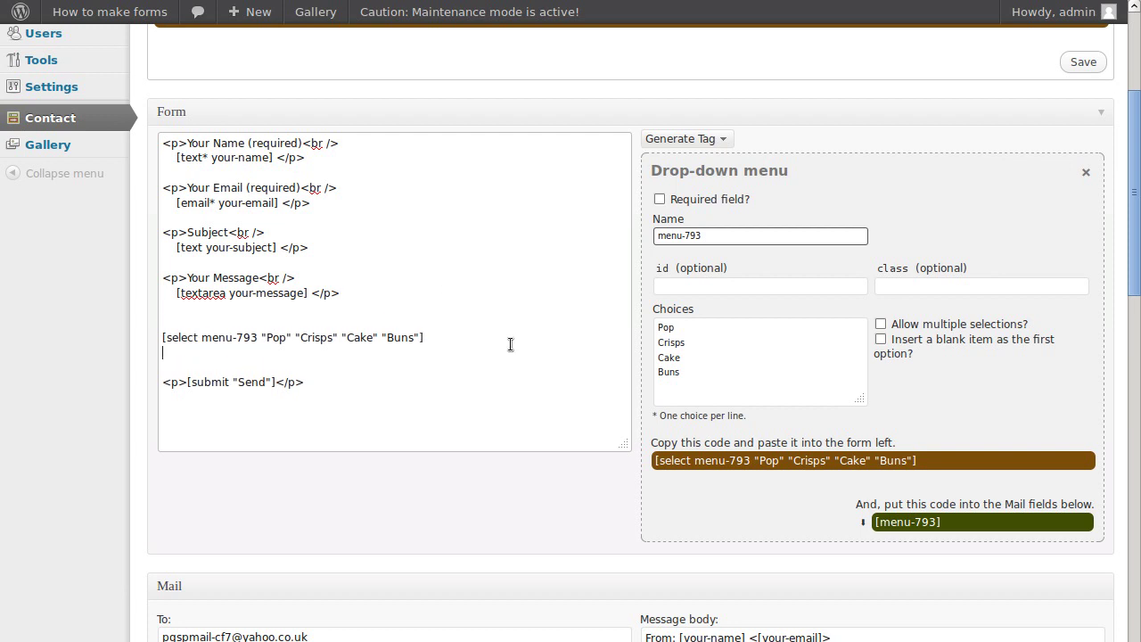
Add the [menu-793] mail tag on a new line below [your-message] in the message body.
left_click_drag(875, 521, 941, 521)
right_click(913, 526)
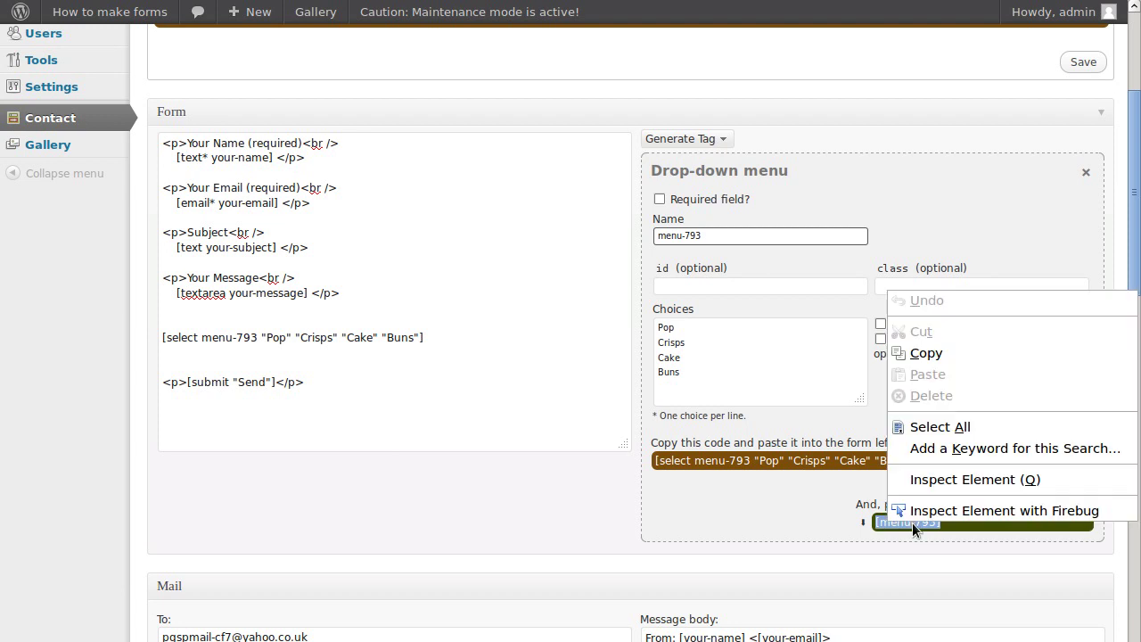
left_click(932, 357)
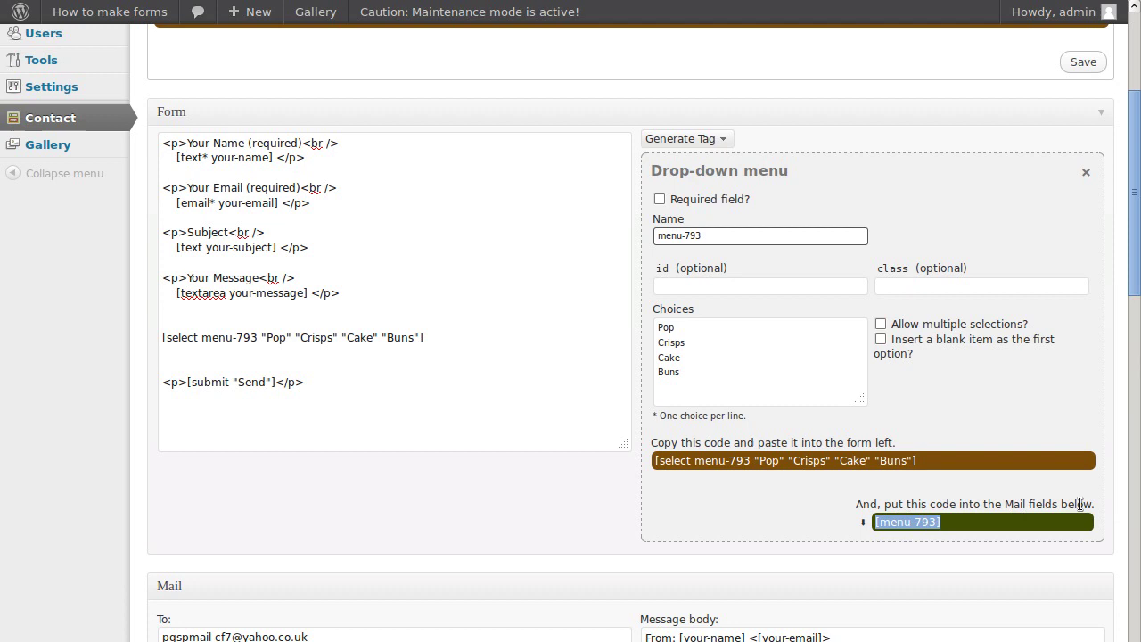
scroll(1080, 504, "down", 3)
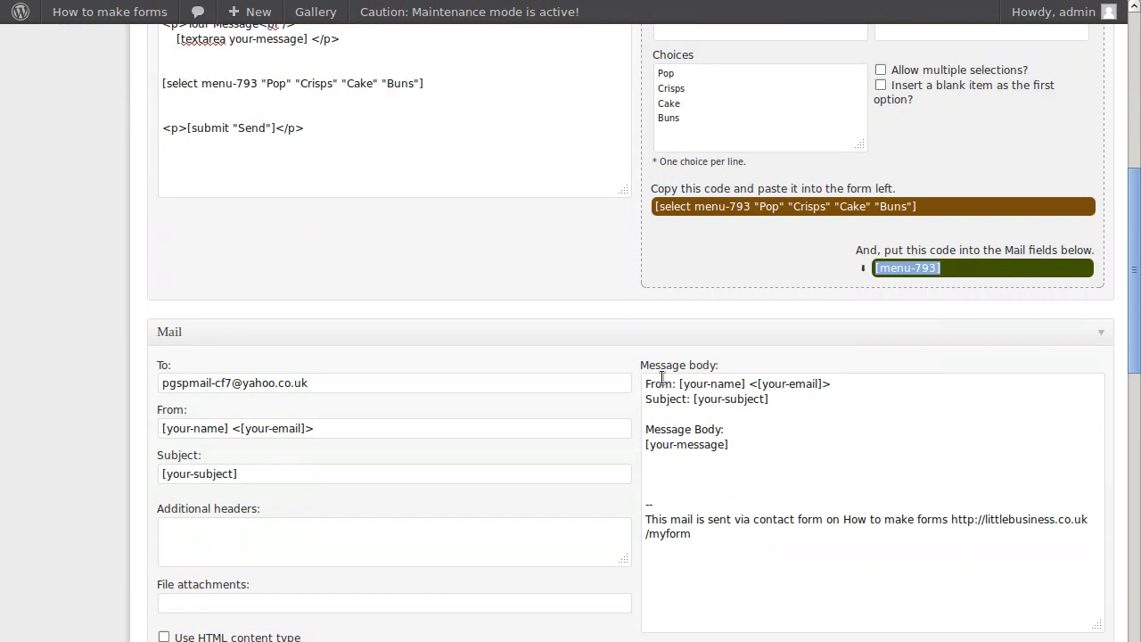
left_click(770, 450)
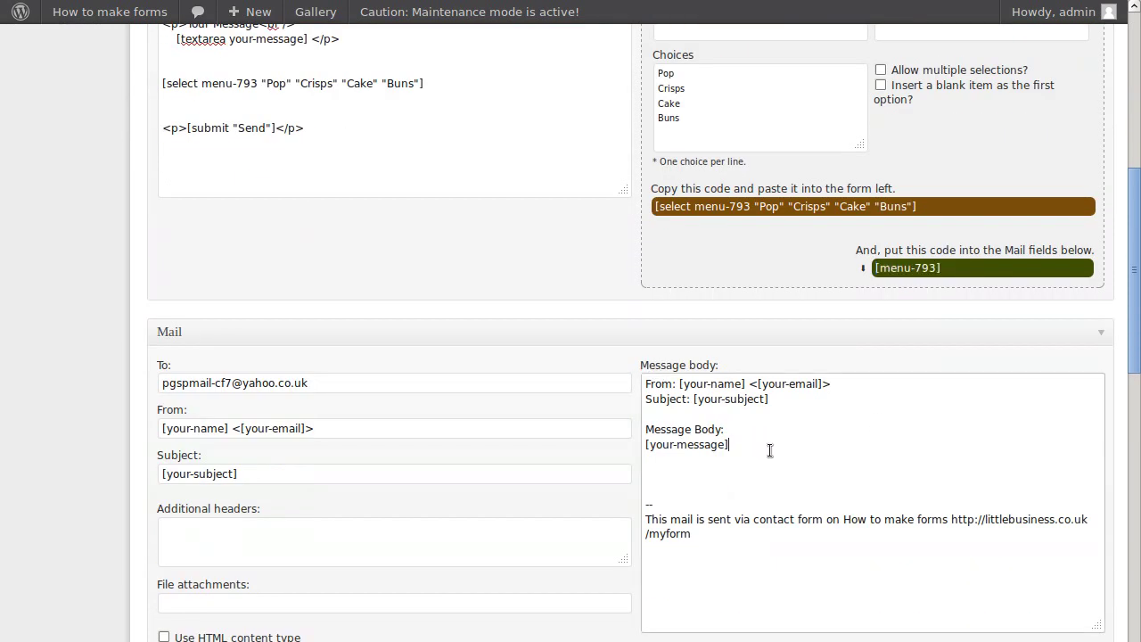
key("Return")
key("Return")
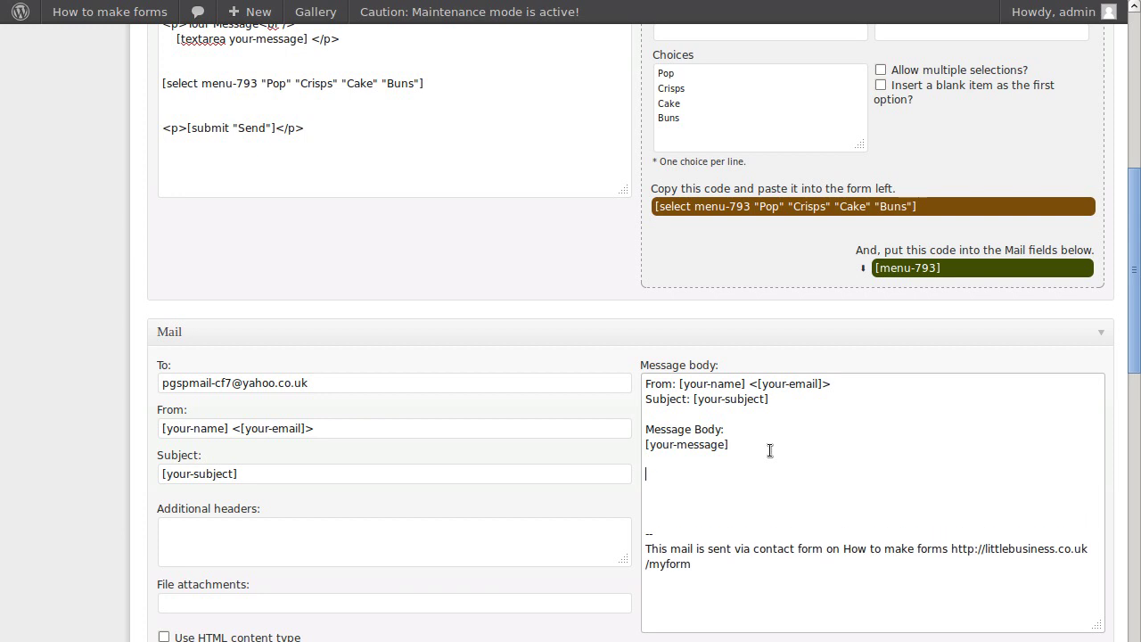
key("ctrl+v")
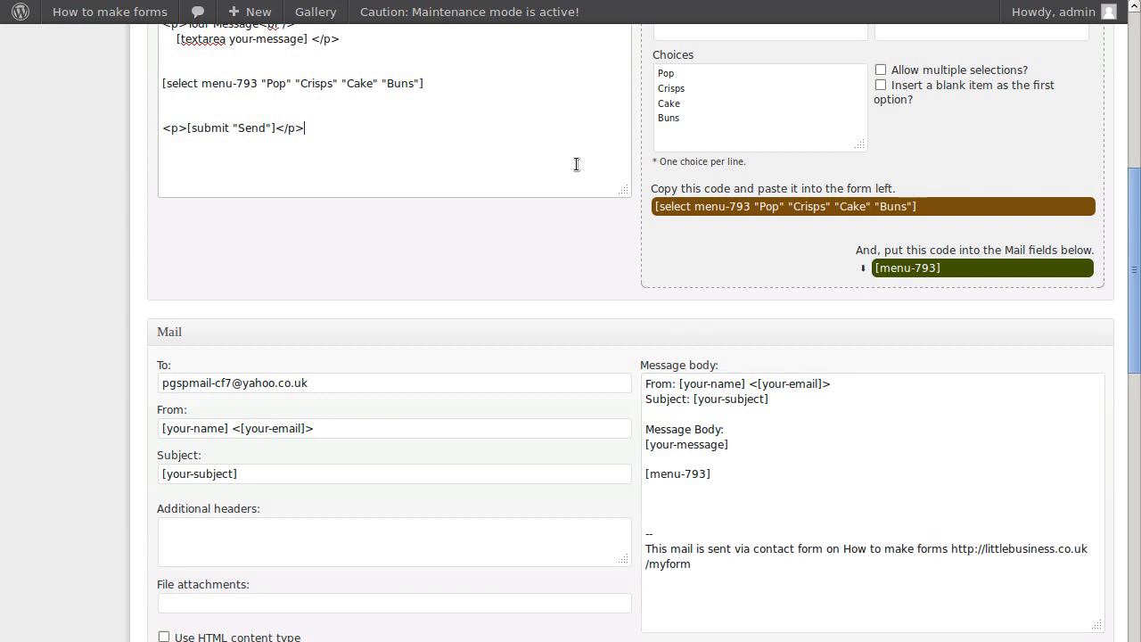
scroll(576, 164, "up", 3)
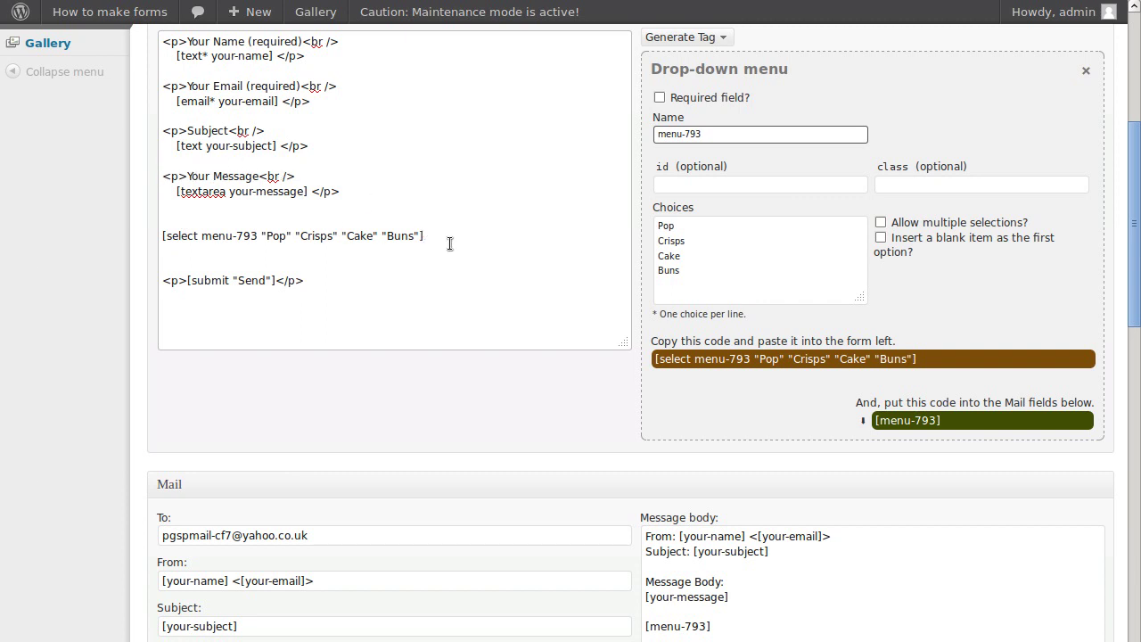
Save Contact form 1 with its new drop-down.
left_click(515, 281)
scroll(517, 280, "up", 4)
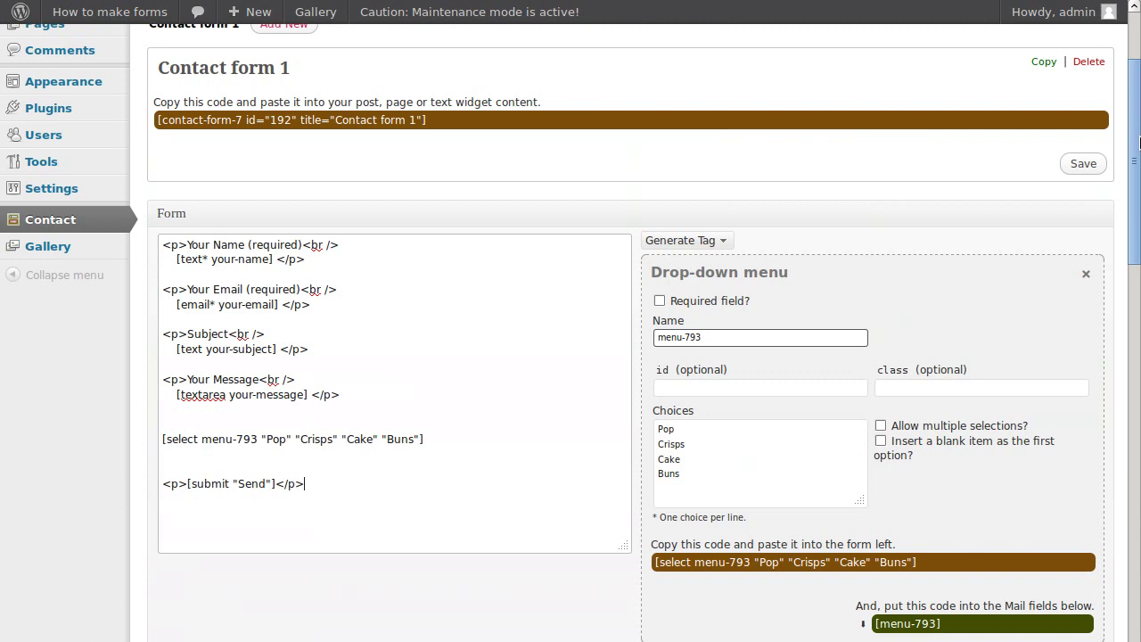
left_click(1084, 166)
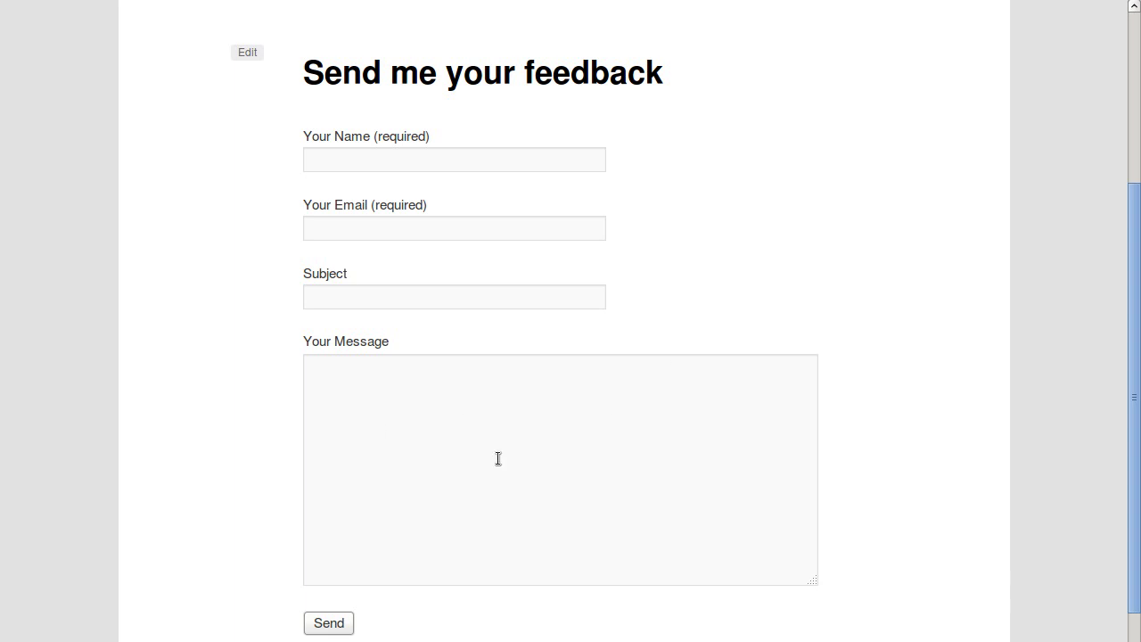
On the live post, open the Pop drop-down to check its Pop, Crisps, Cake, Buns choices.
scroll(614, 305, "down", 2)
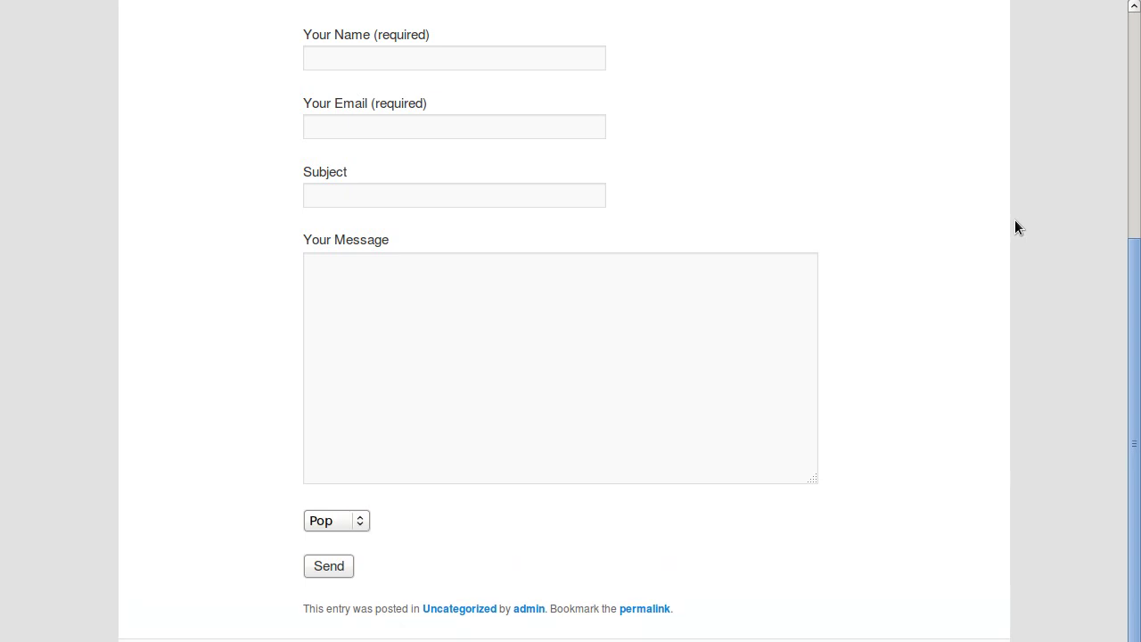
left_click(362, 521)
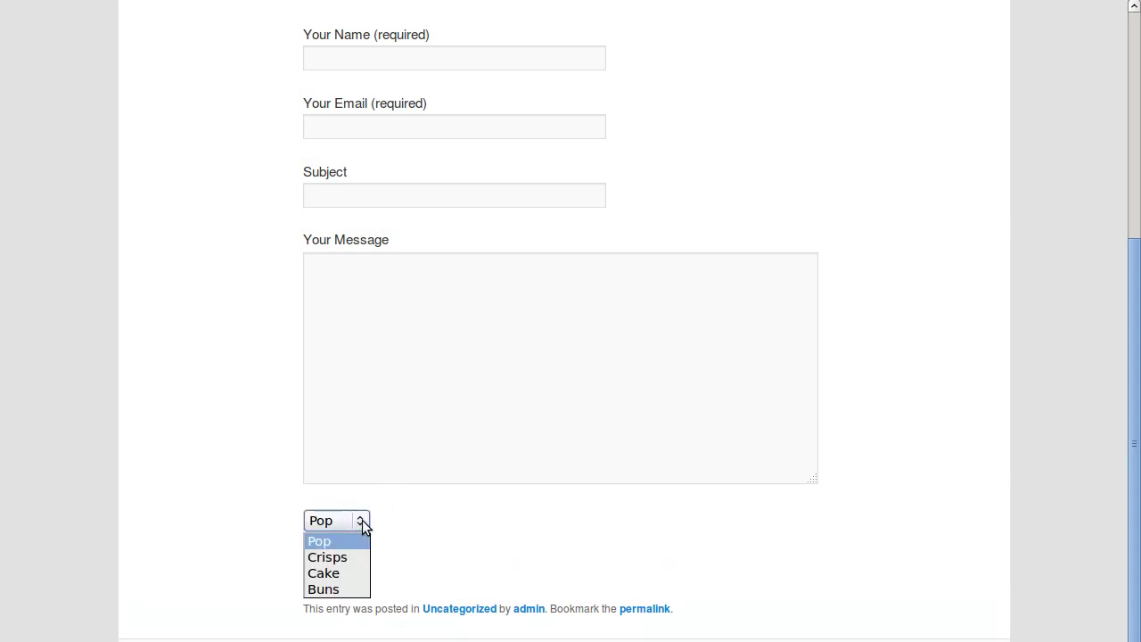
left_click(362, 521)
left_click(362, 522)
left_click(362, 523)
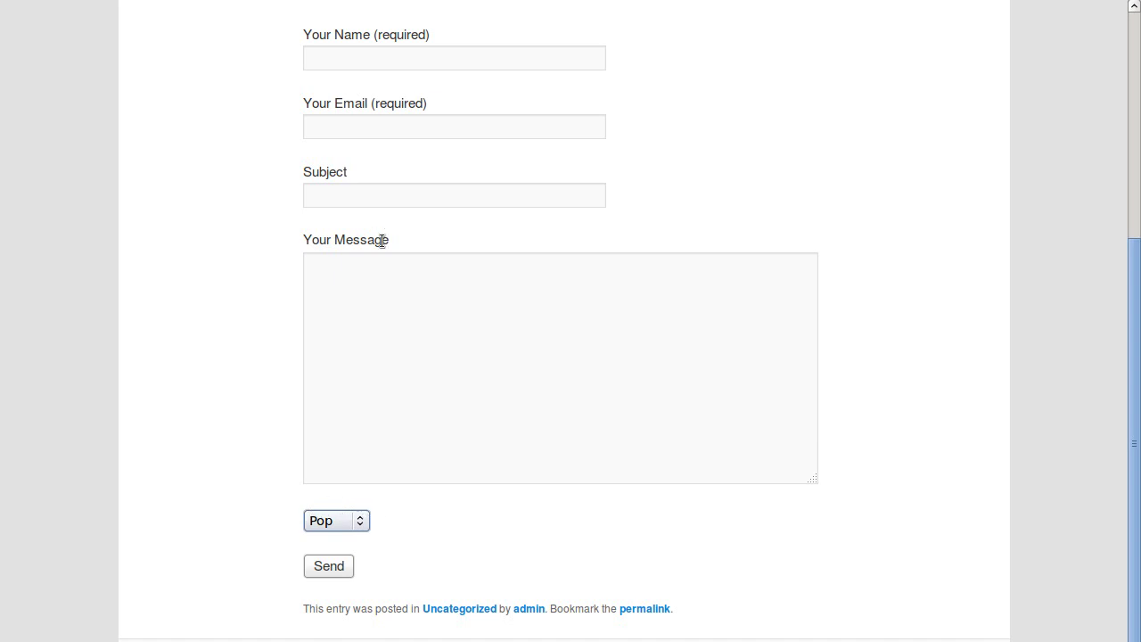
left_click_drag(389, 240, 305, 242)
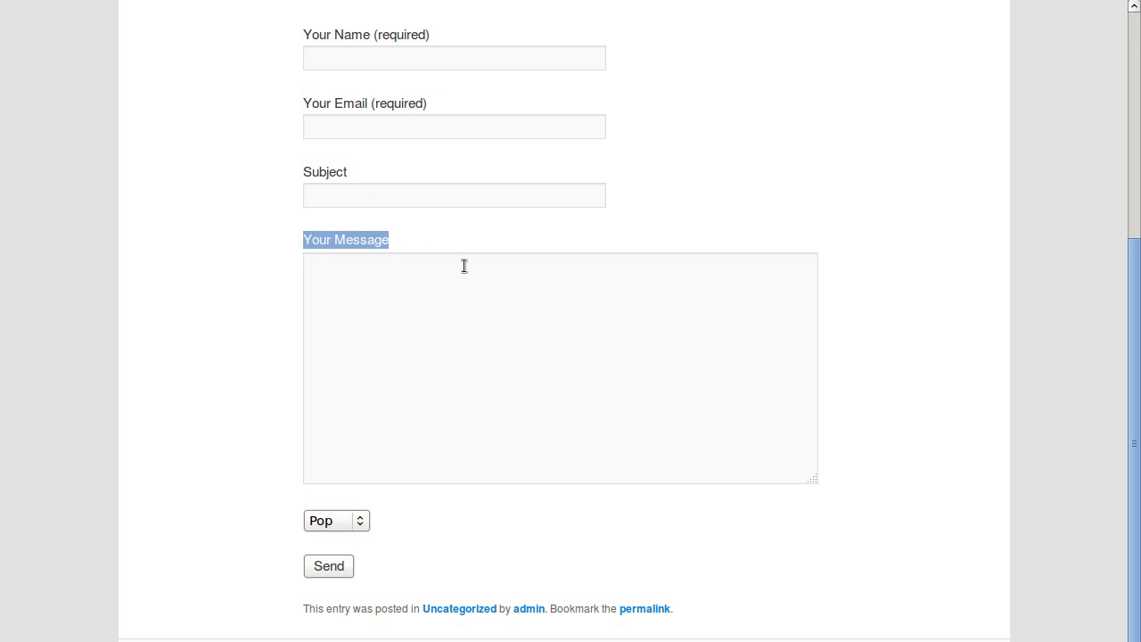
left_click(367, 53)
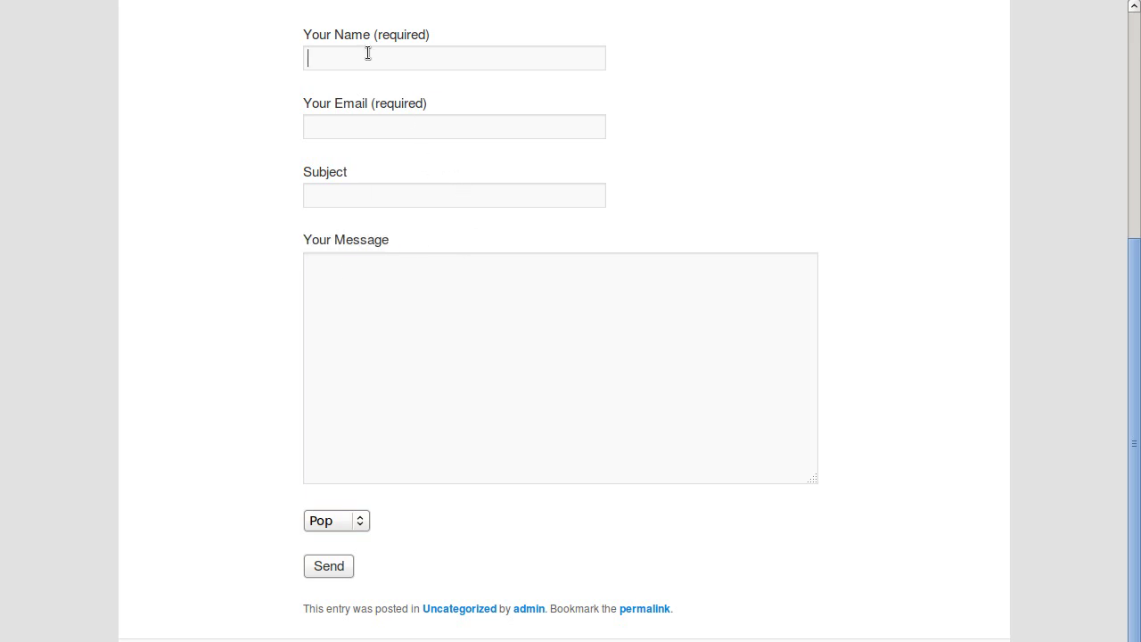
left_click(368, 358)
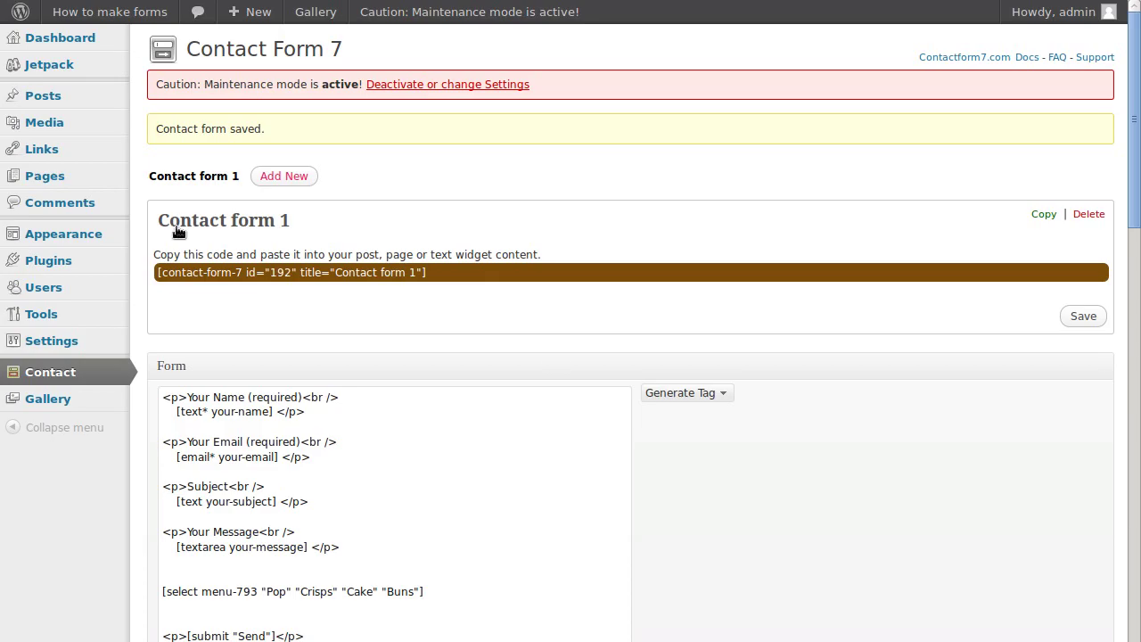
Copy the <p>Your Message<br /> line and paste it above the select tag.
scroll(556, 361, "down", 4)
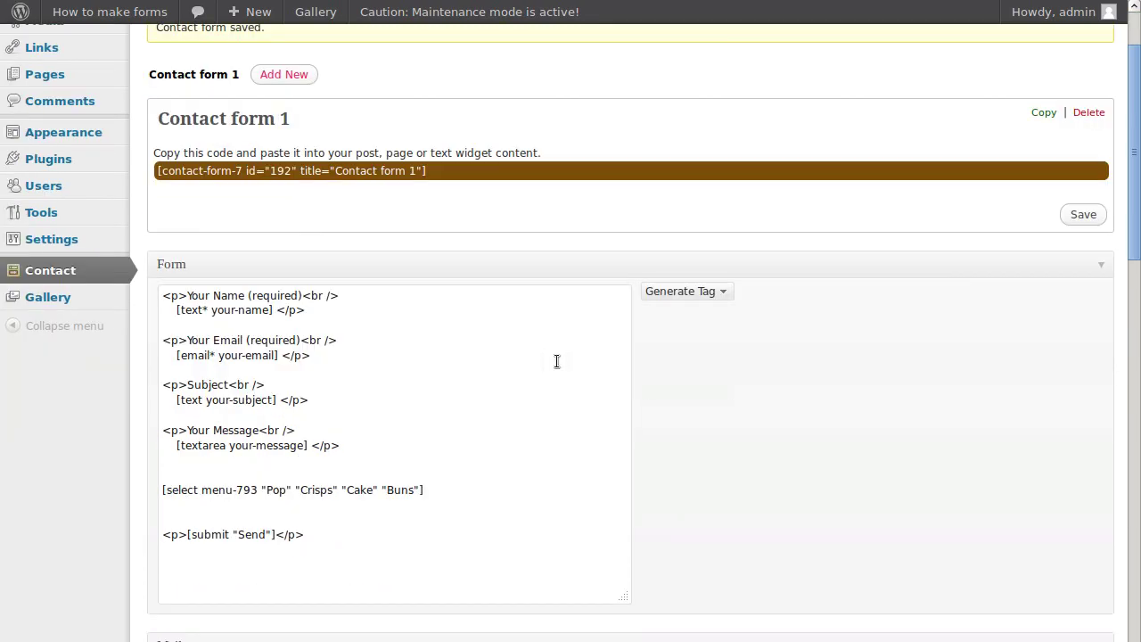
left_click(165, 380)
left_click_drag(165, 380, 185, 380)
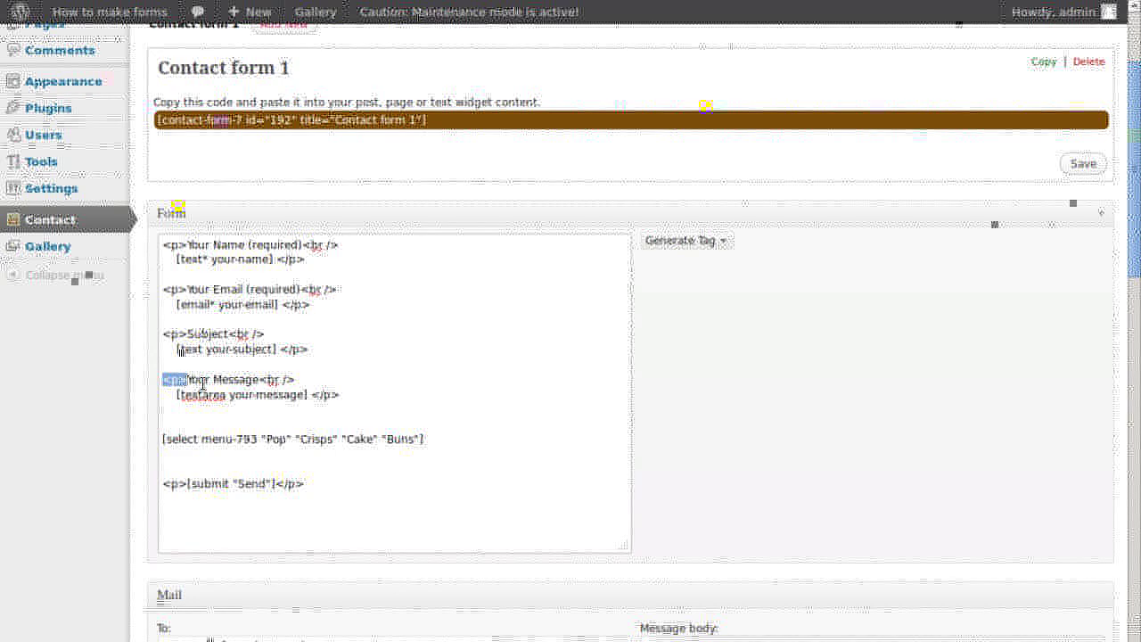
left_click_drag(257, 380, 342, 394)
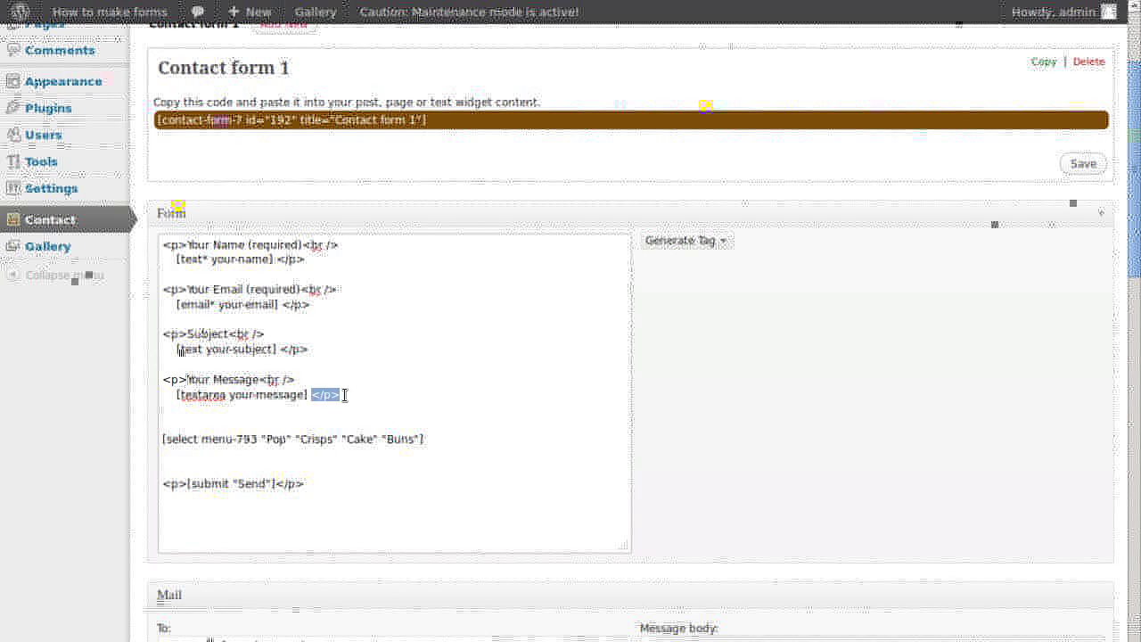
left_click(287, 424)
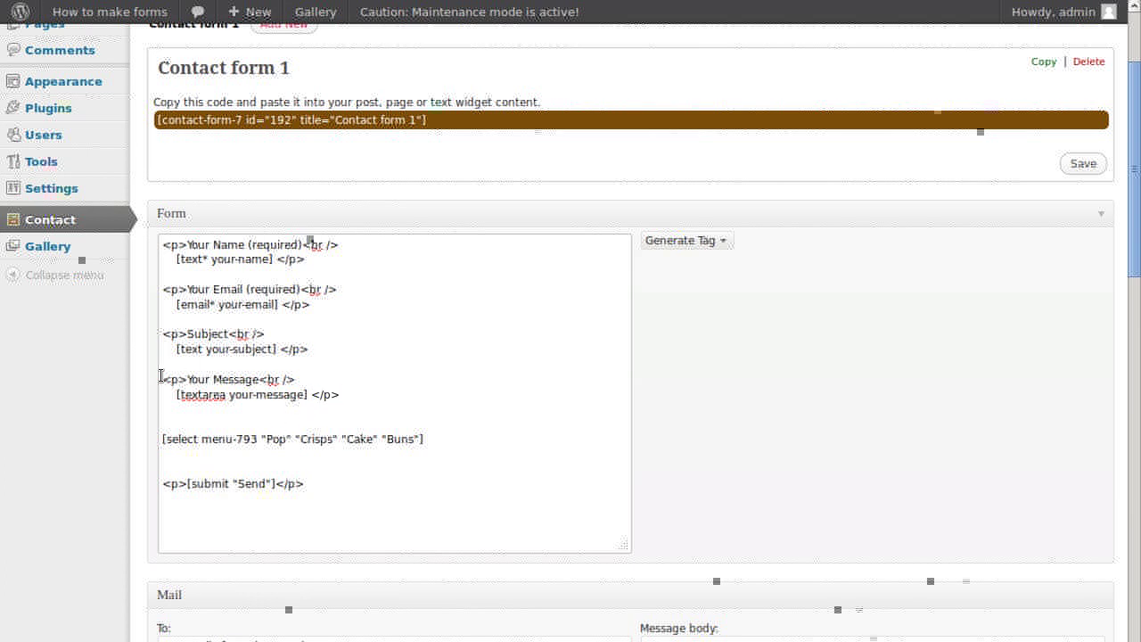
left_click_drag(162, 379, 295, 379)
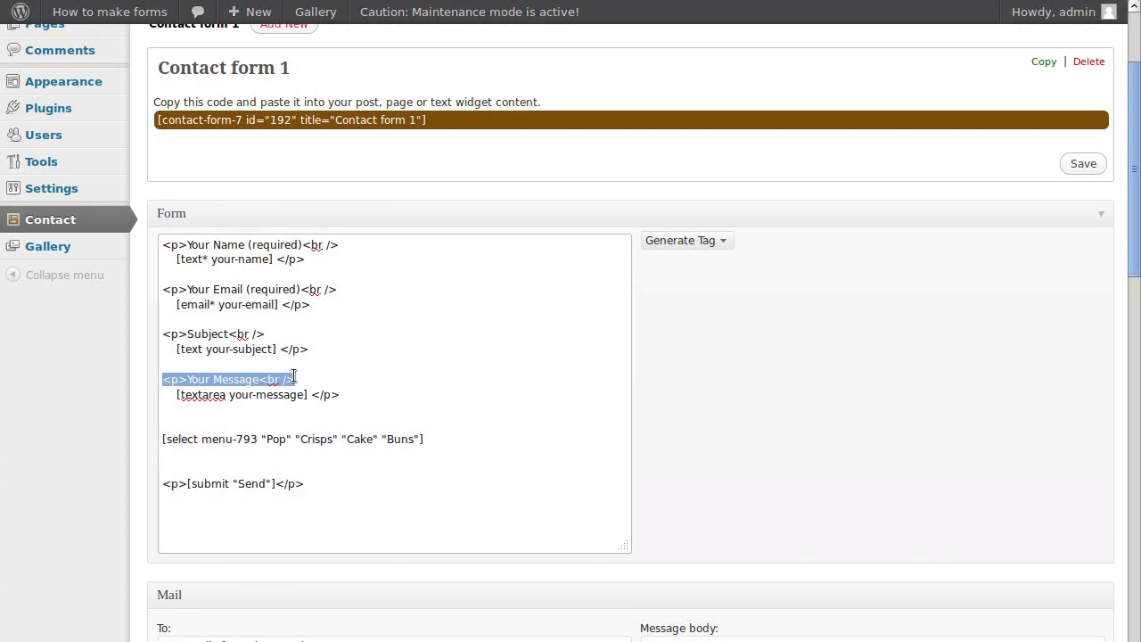
right_click(284, 380)
left_click(320, 439)
left_click(239, 426)
key("ctrl+v")
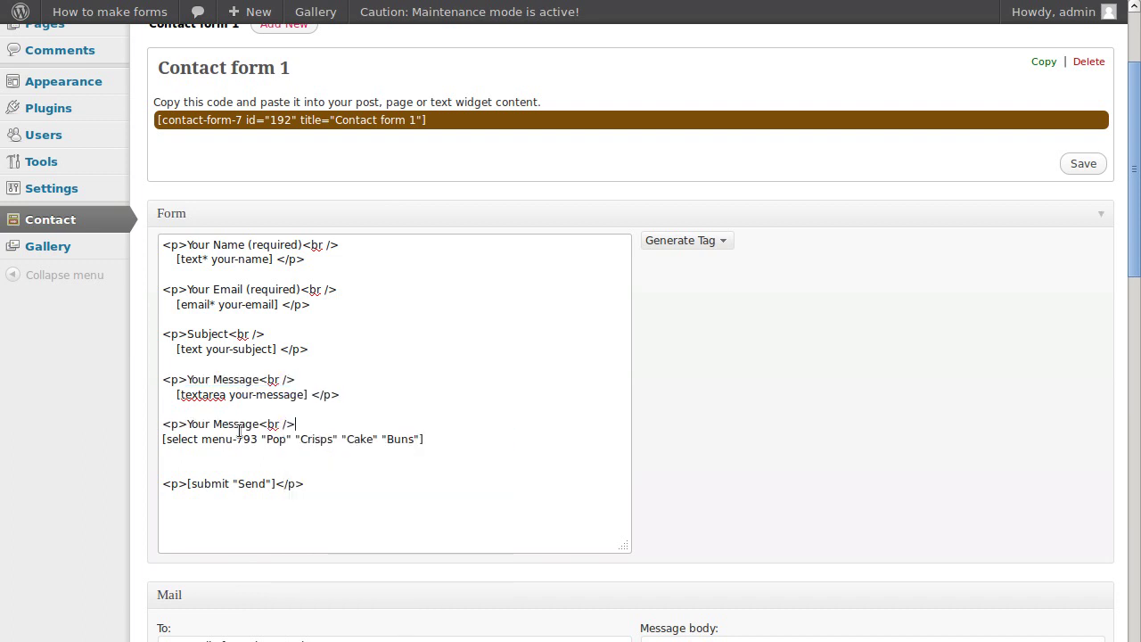
Change the pasted label to 'I like...', add </p> after the select tag, and save.
left_click_drag(191, 424, 260, 424)
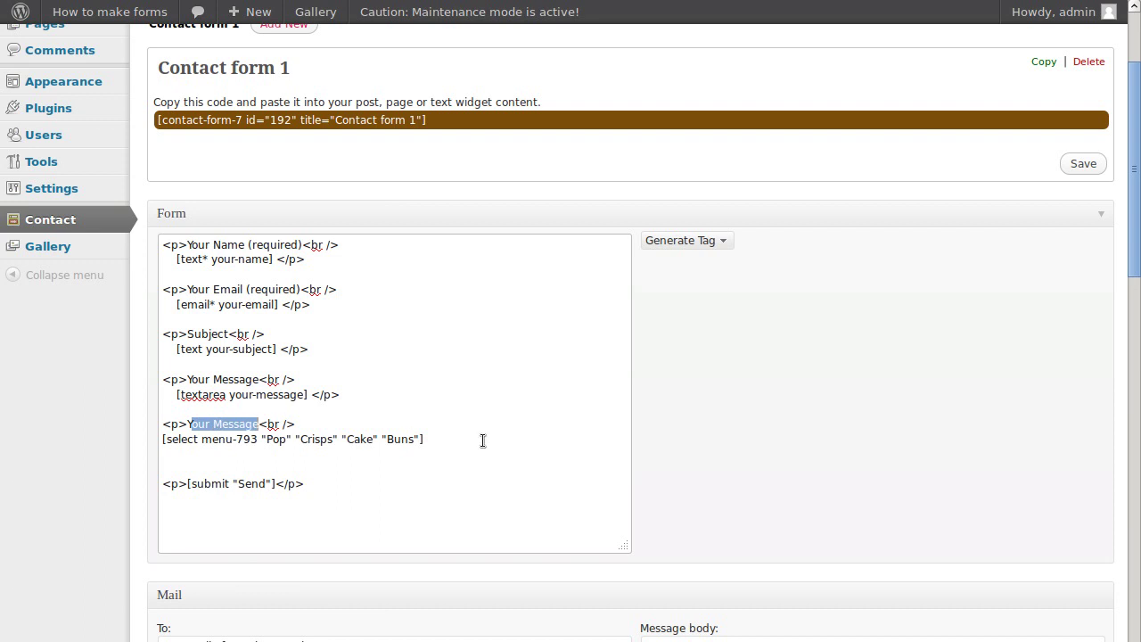
key("BackSpace")
key("BackSpace")
type("Ilike")
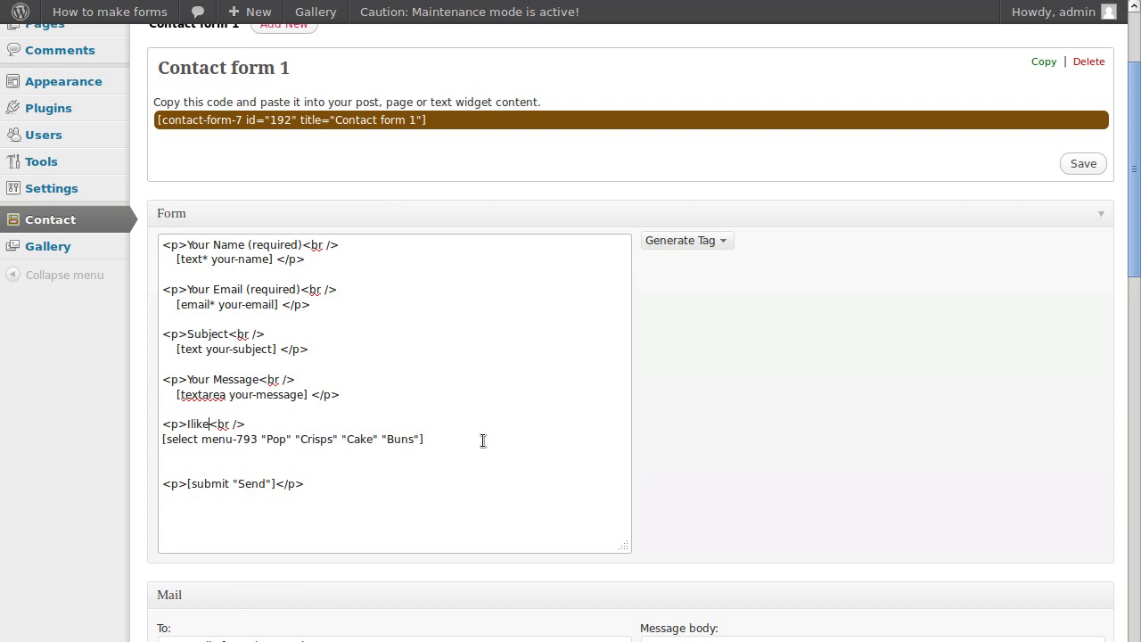
type(":")
left_click(189, 424)
left_click(427, 438)
type("</p>")
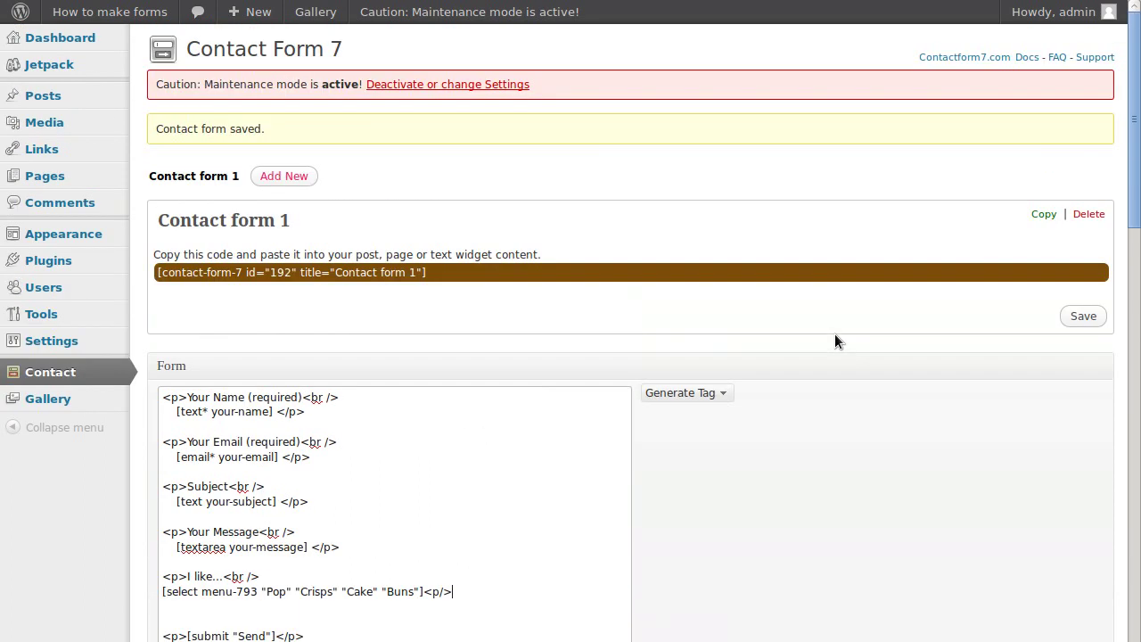
left_click(1081, 317)
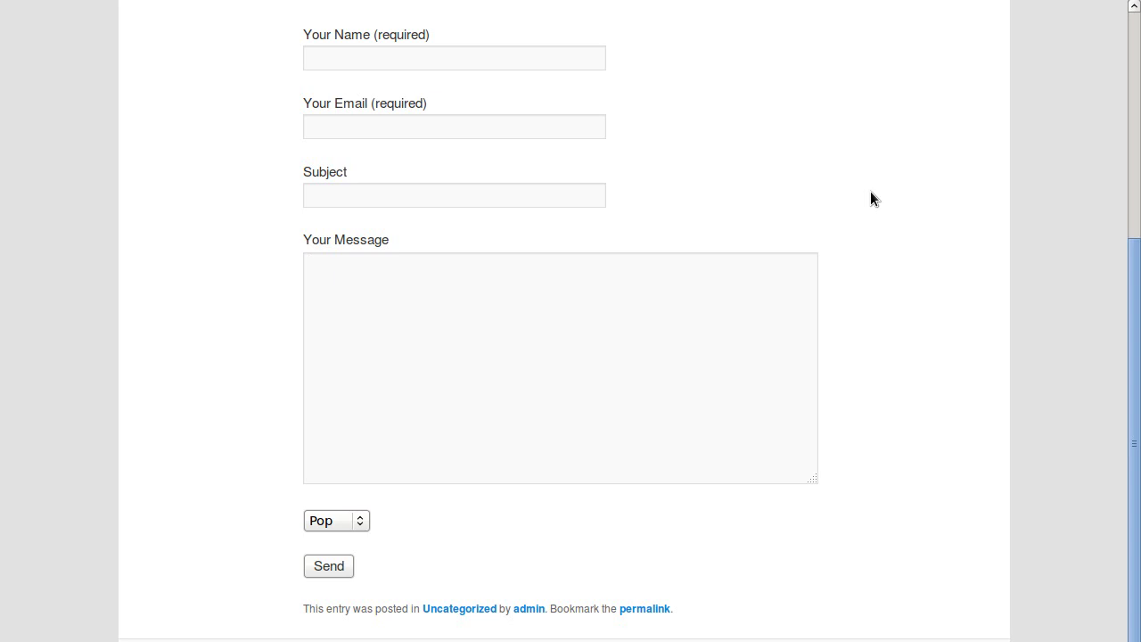
key("F5")
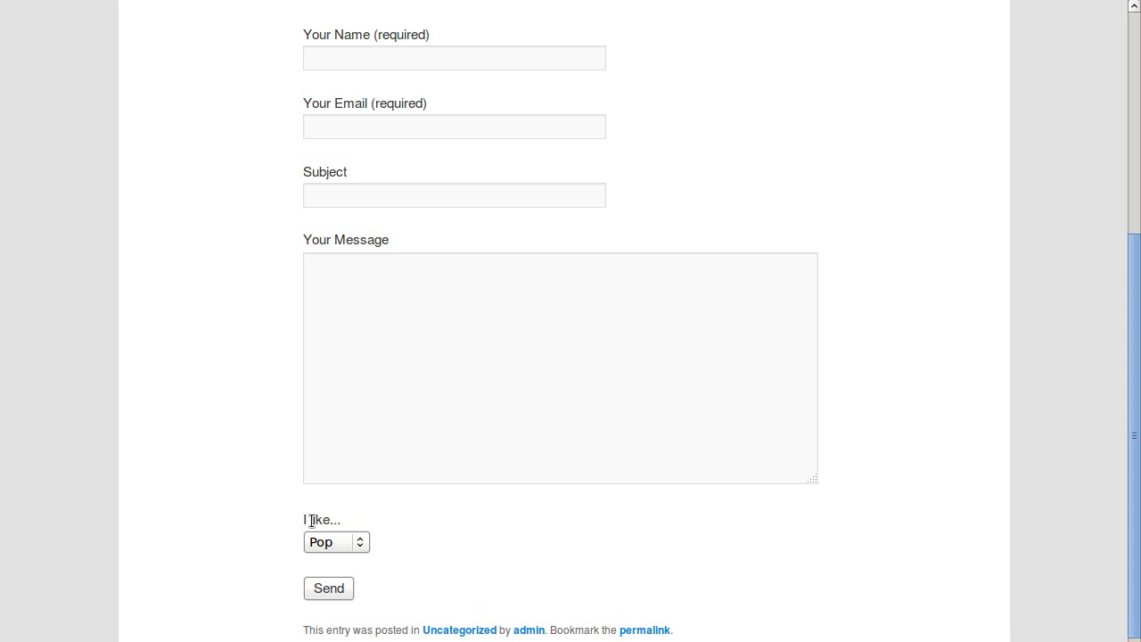
left_click(332, 544)
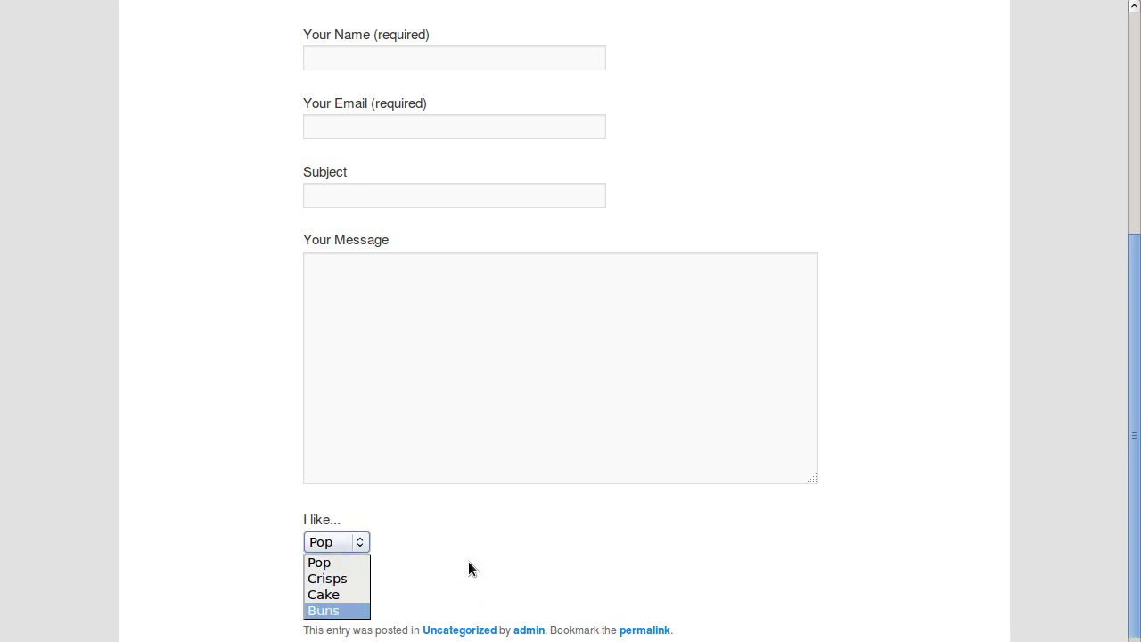
left_click(495, 531)
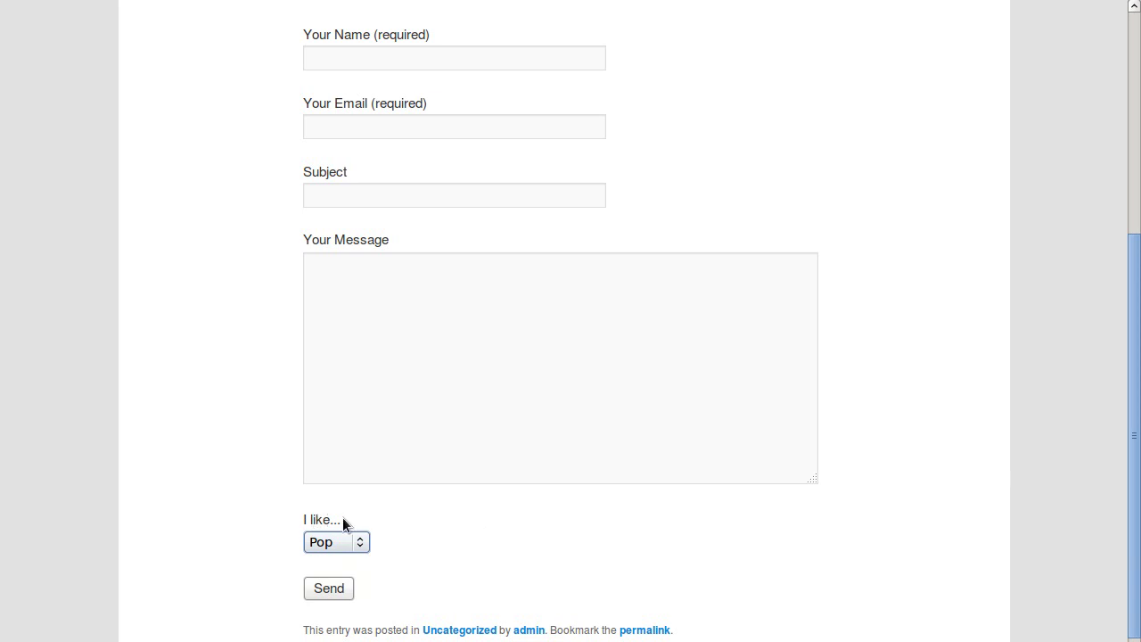
key("ctrl+Tab")
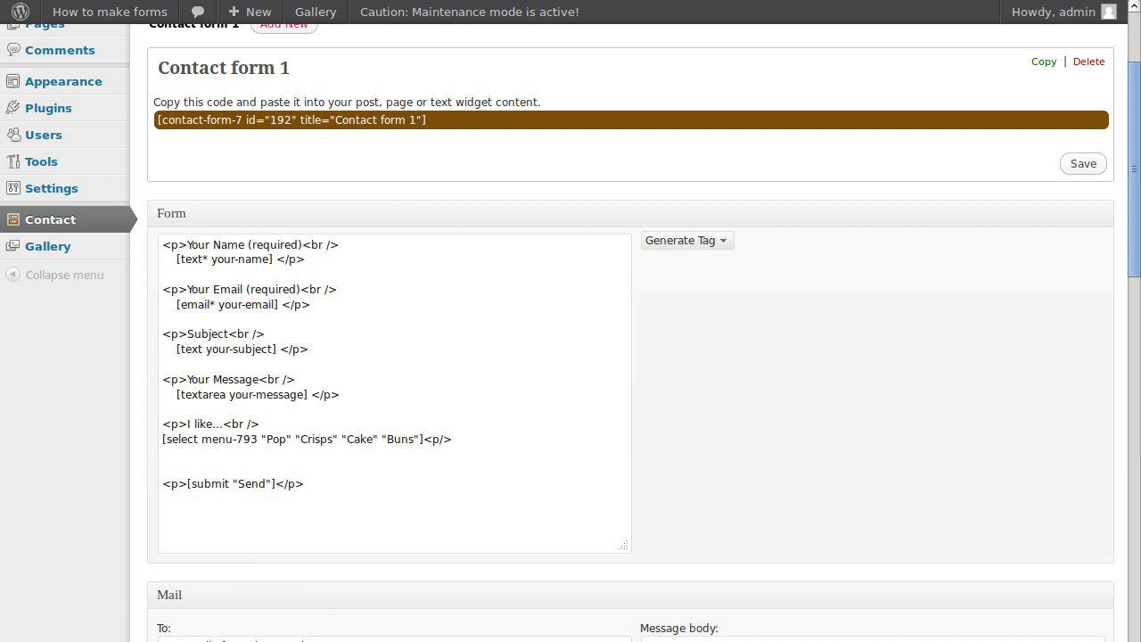
Start a new Checkboxes tag (checkbox-24) ready for its choices.
left_click(678, 240)
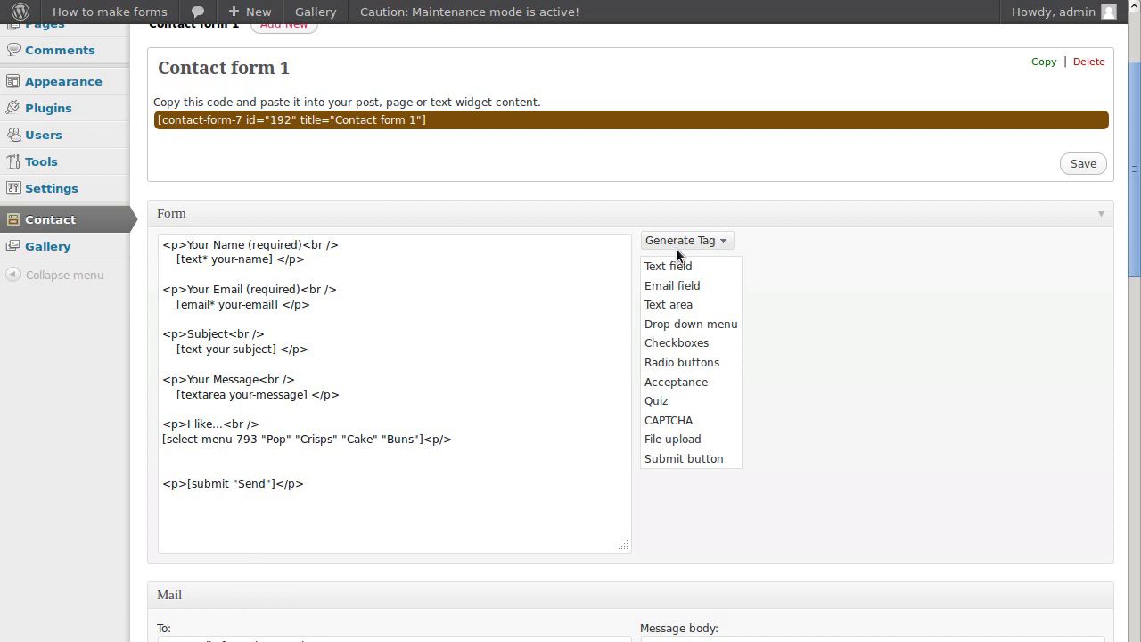
left_click(682, 344)
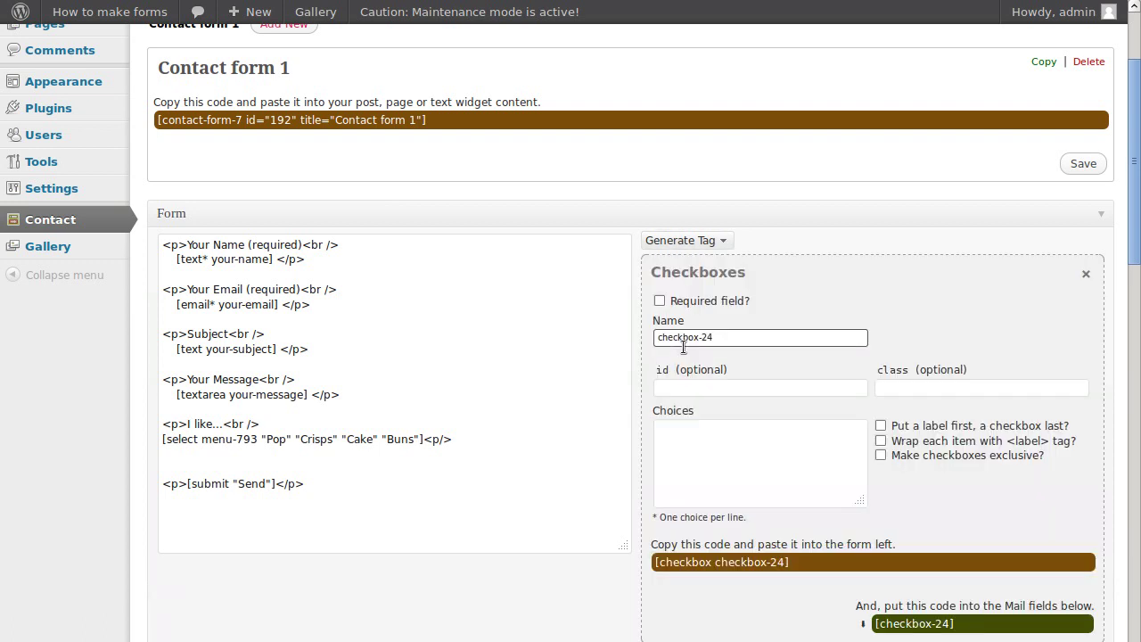
left_click(714, 435)
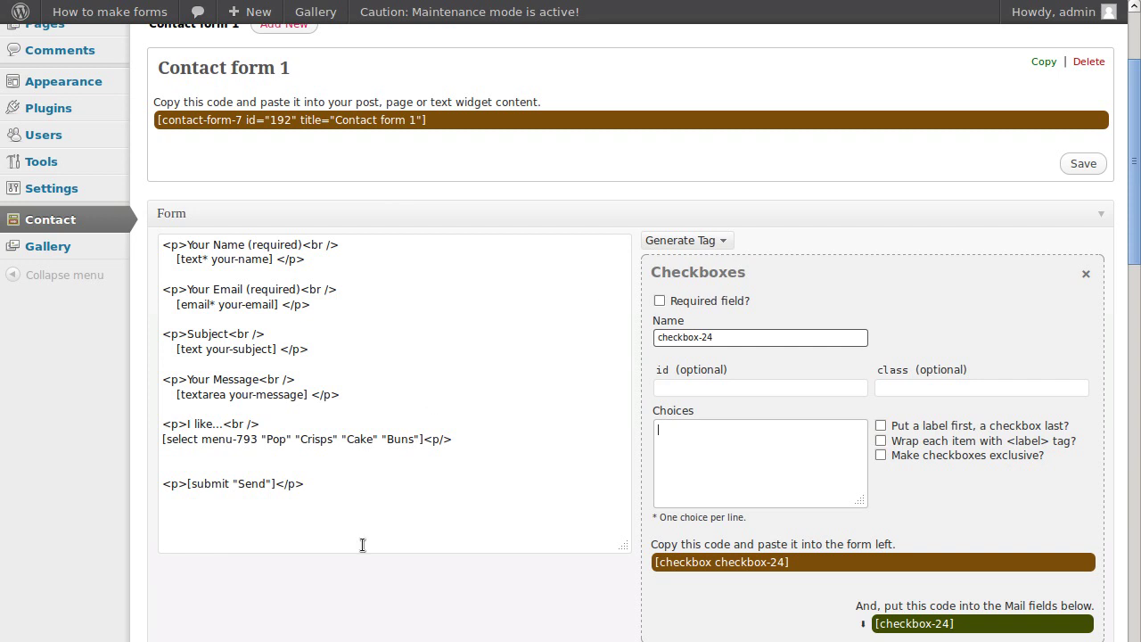
Copy the Spaniel, Labrador and Terrier lines from the gedit notes.
key("alt+Tab")
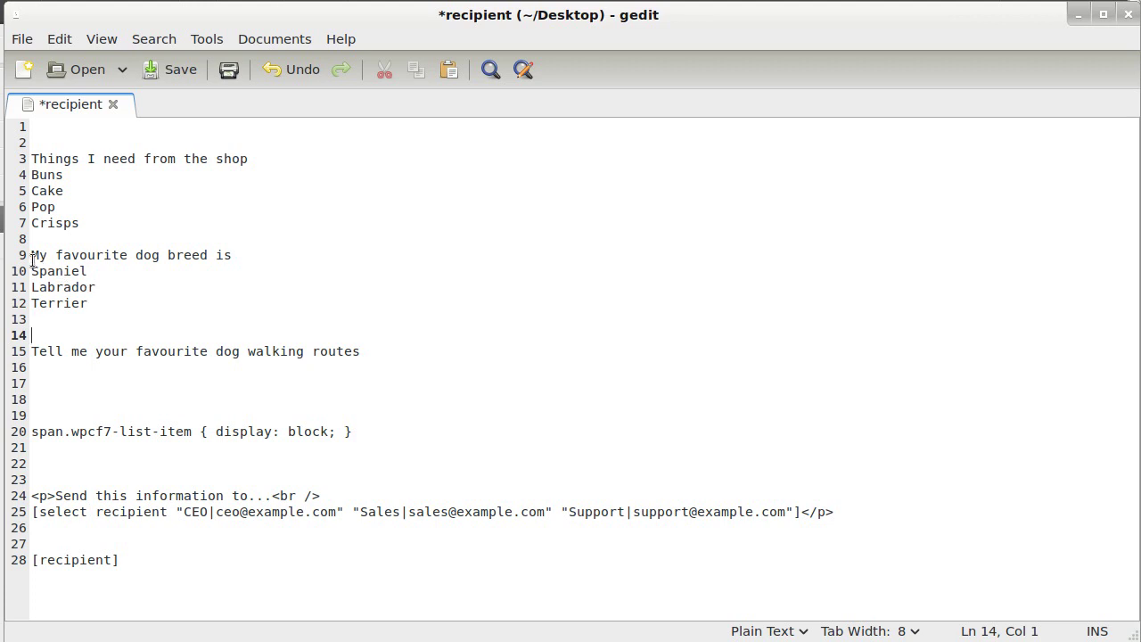
left_click_drag(31, 271, 87, 303)
right_click(78, 296)
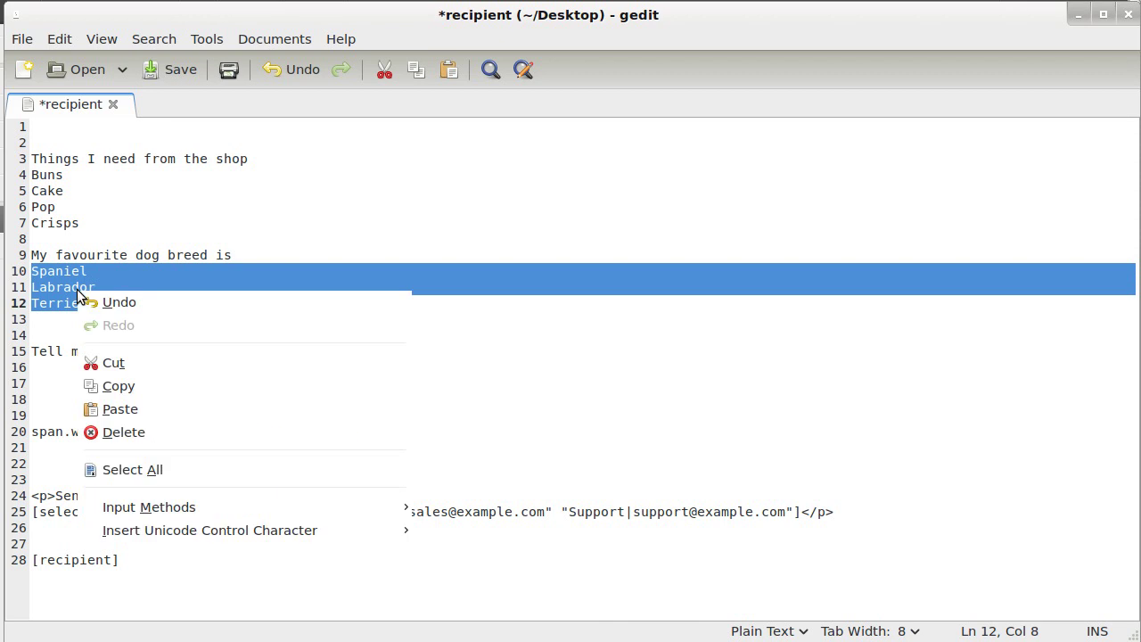
left_click(116, 386)
Paste Spaniel, Labrador and Terrier as checkbox-24 choices and review the label-first and exclusive options.
key("alt+Tab")
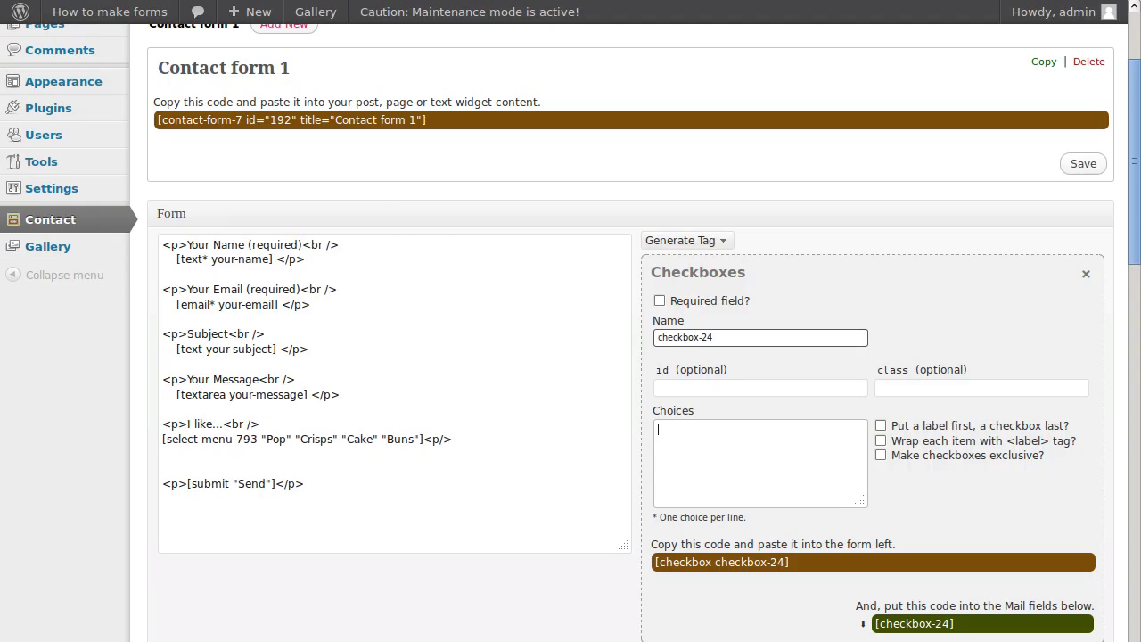
key("ctrl+v")
left_click_drag(891, 425, 1041, 427)
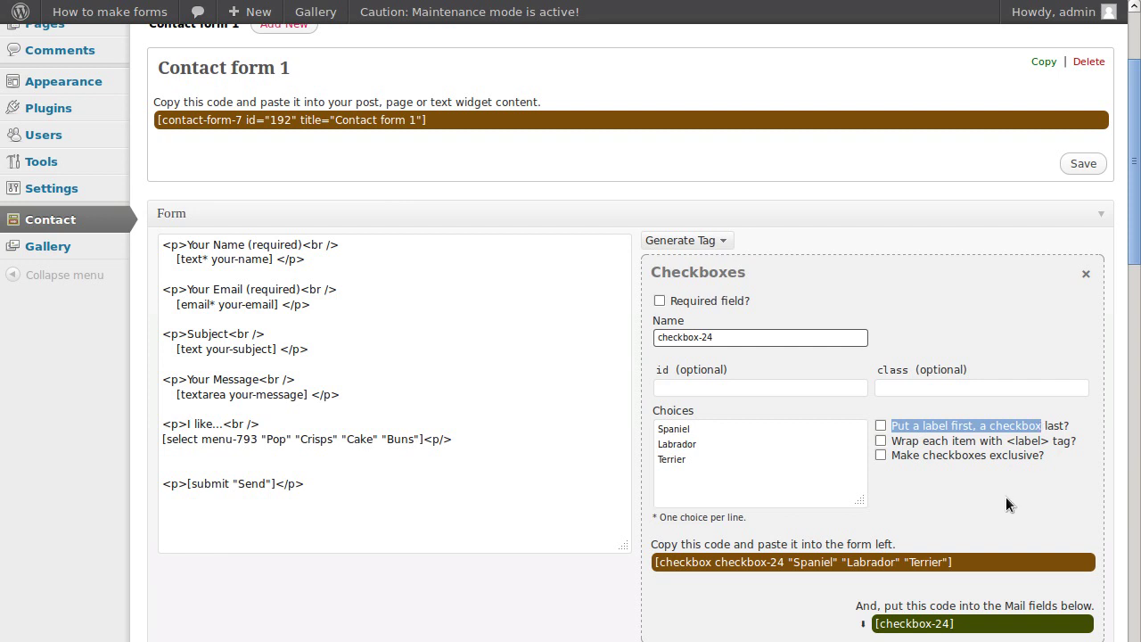
left_click_drag(893, 455, 1035, 455)
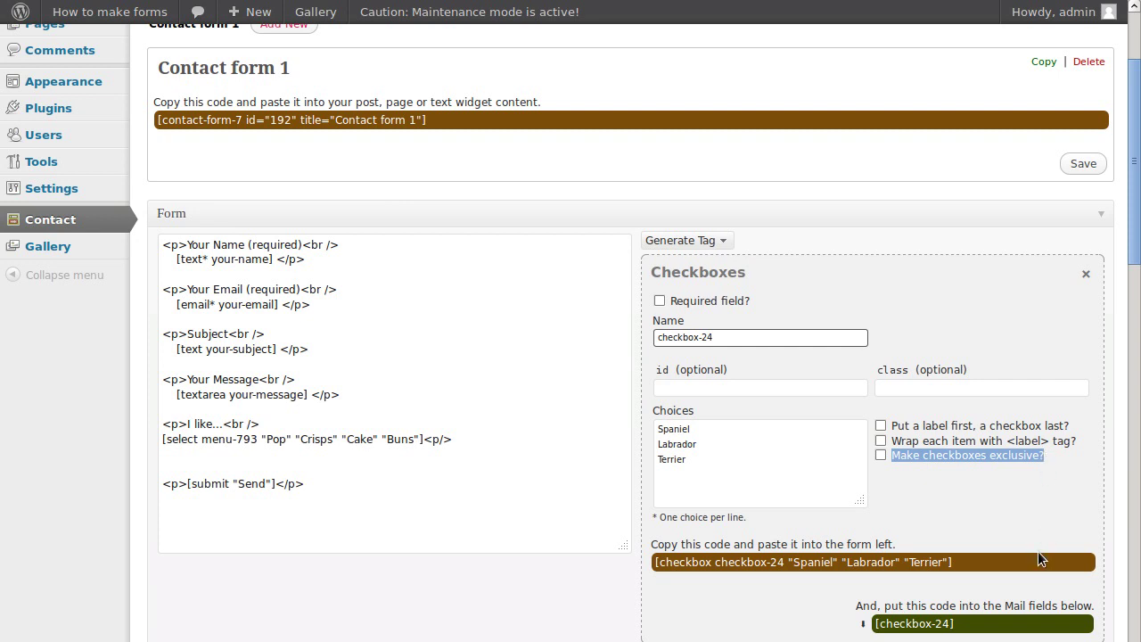
left_click(1005, 498)
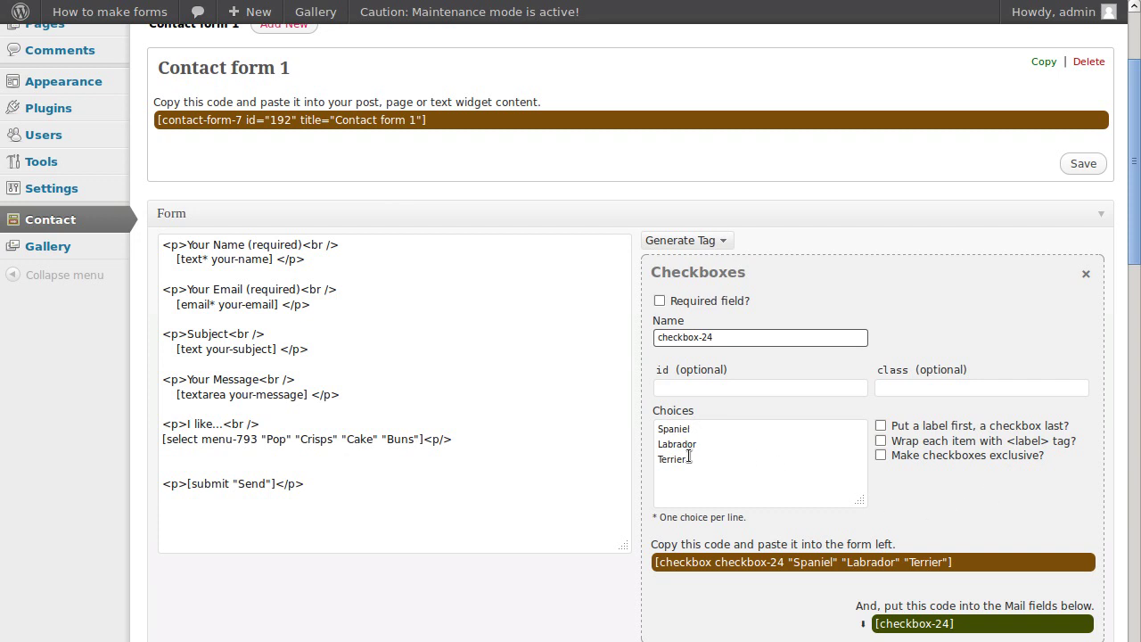
Insert the [checkbox checkbox-24 "Spaniel" "Labrador" "Terrier"] tag below the drop-down line in the form.
left_click(711, 563)
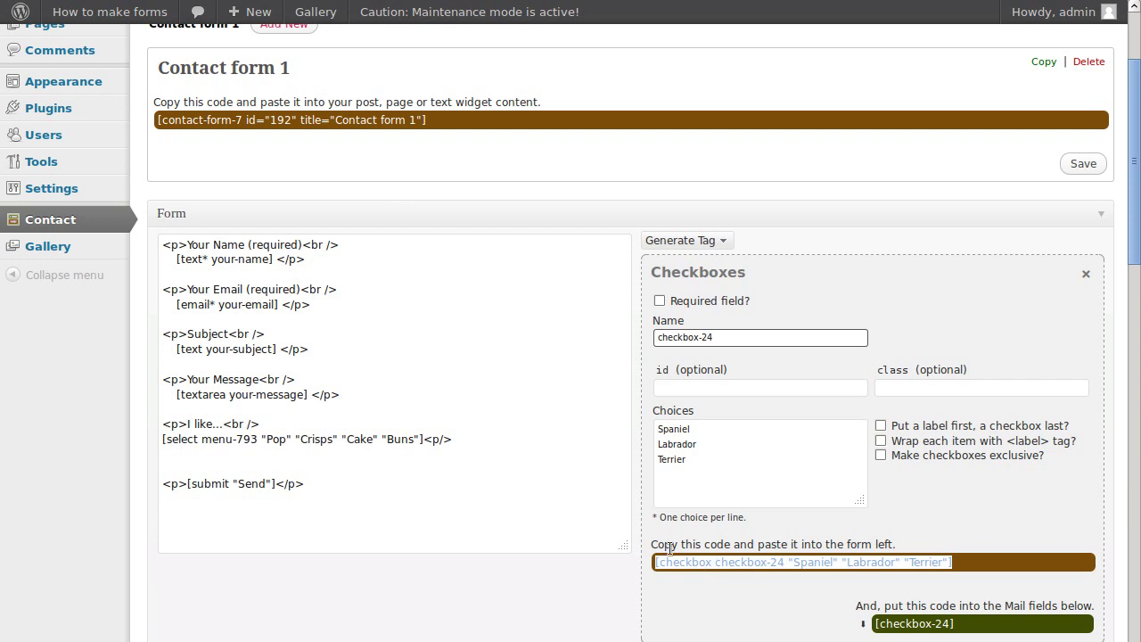
right_click(740, 561)
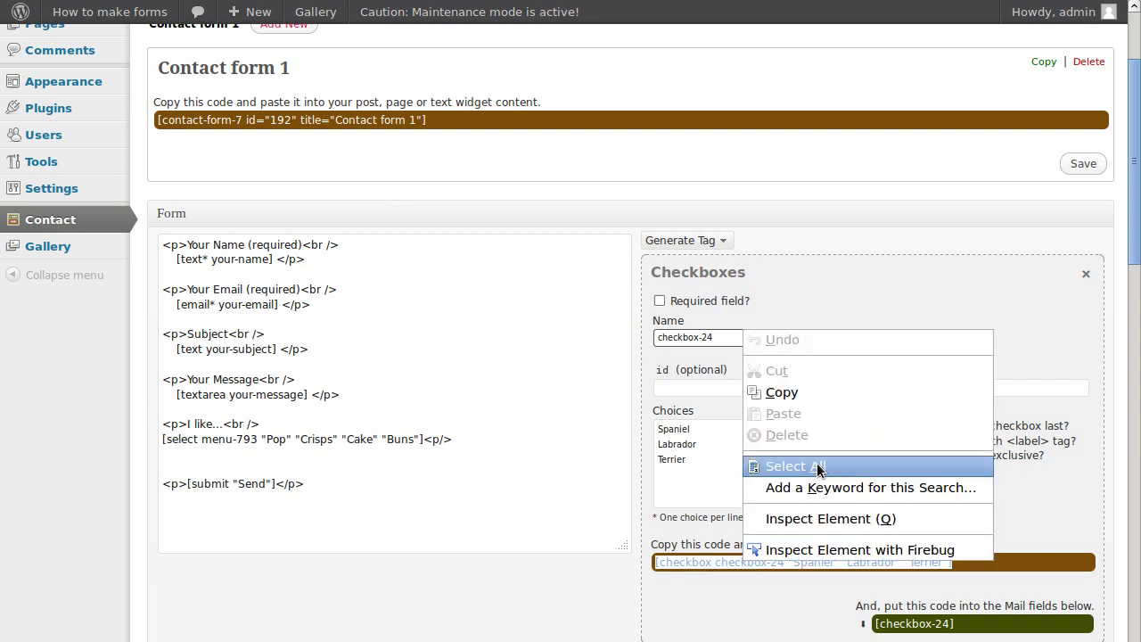
left_click(804, 392)
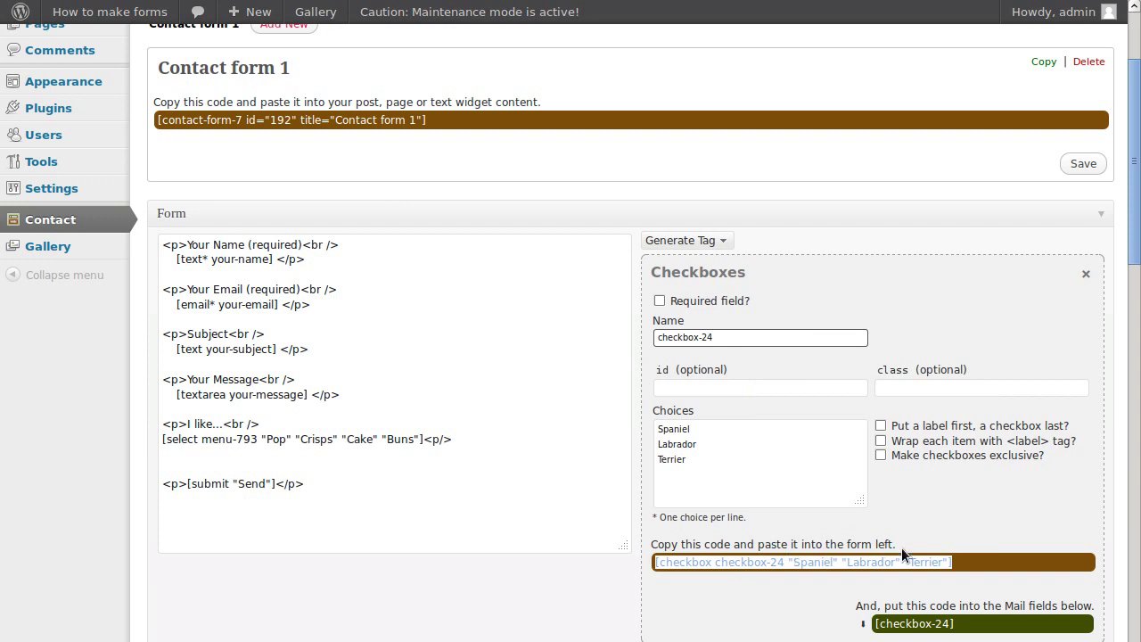
left_click(303, 459)
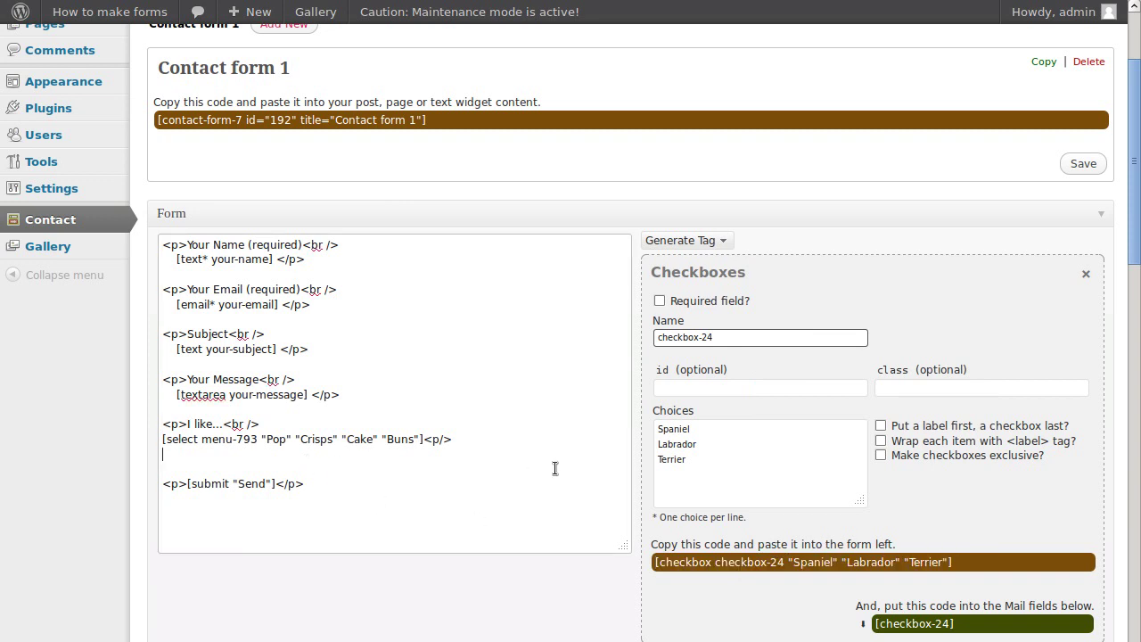
key("Return")
key("ctrl+v")
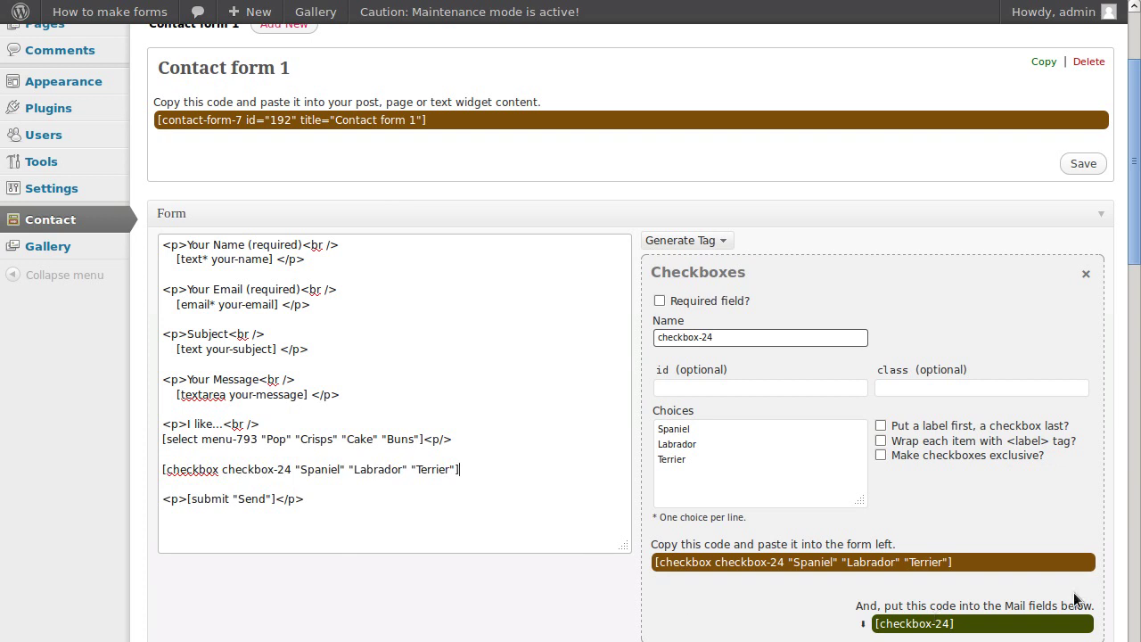
Add the [checkbox-24] mail tag to a blank line in the message body.
scroll(1090, 607, "down", 3)
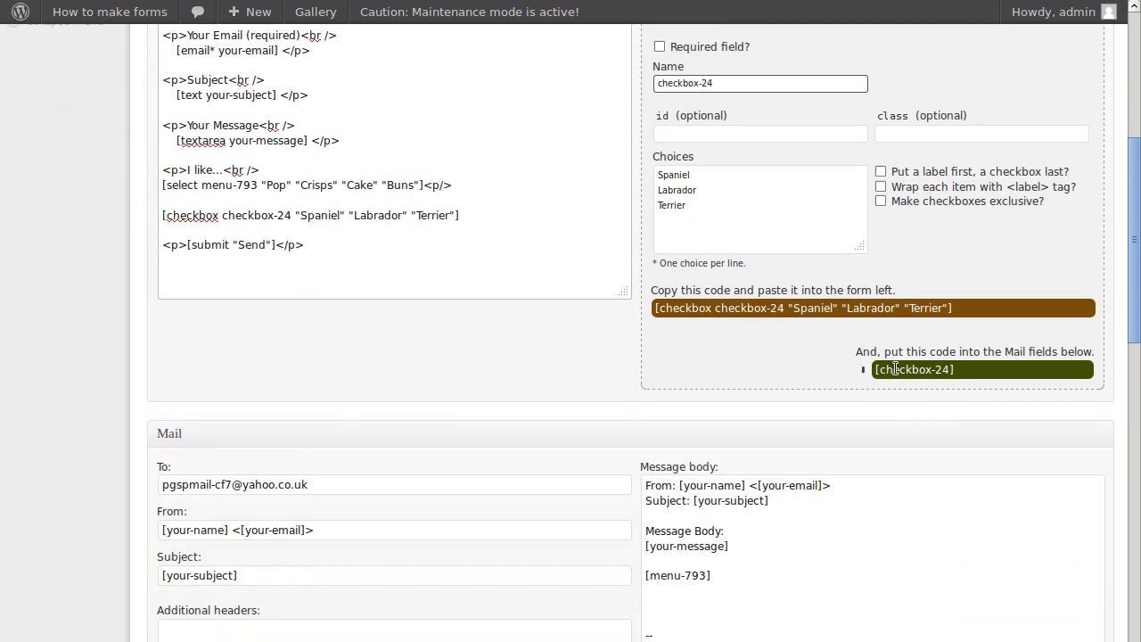
left_click(893, 368)
right_click(893, 368)
left_click(915, 435)
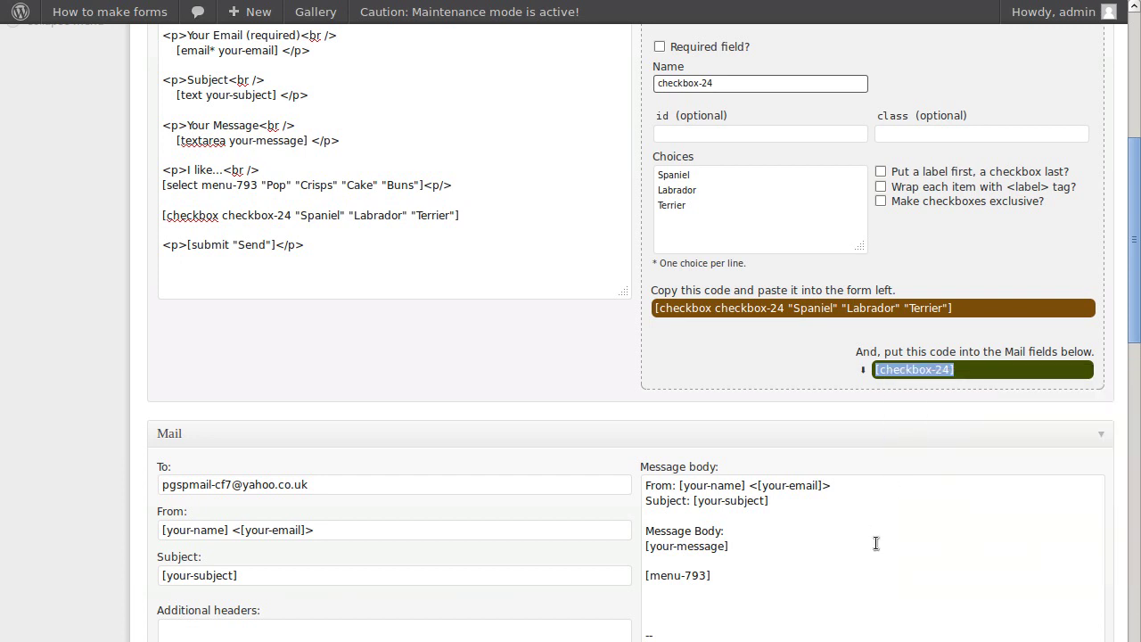
scroll(828, 493, "down", 2)
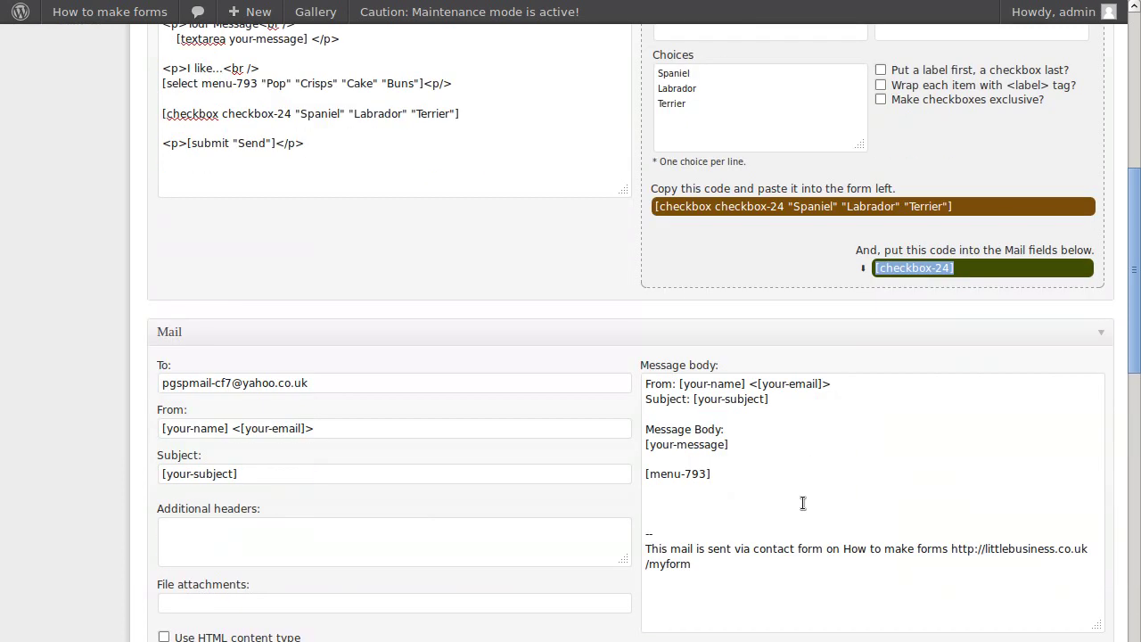
left_click(803, 504)
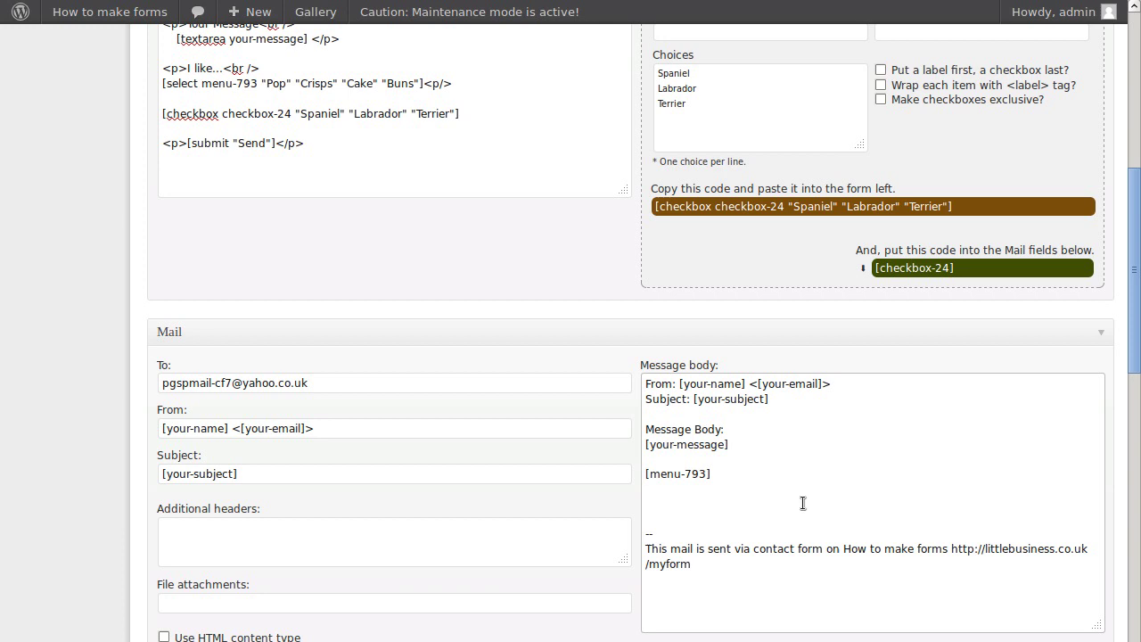
key("ctrl+v")
scroll(558, 370, "up", 3)
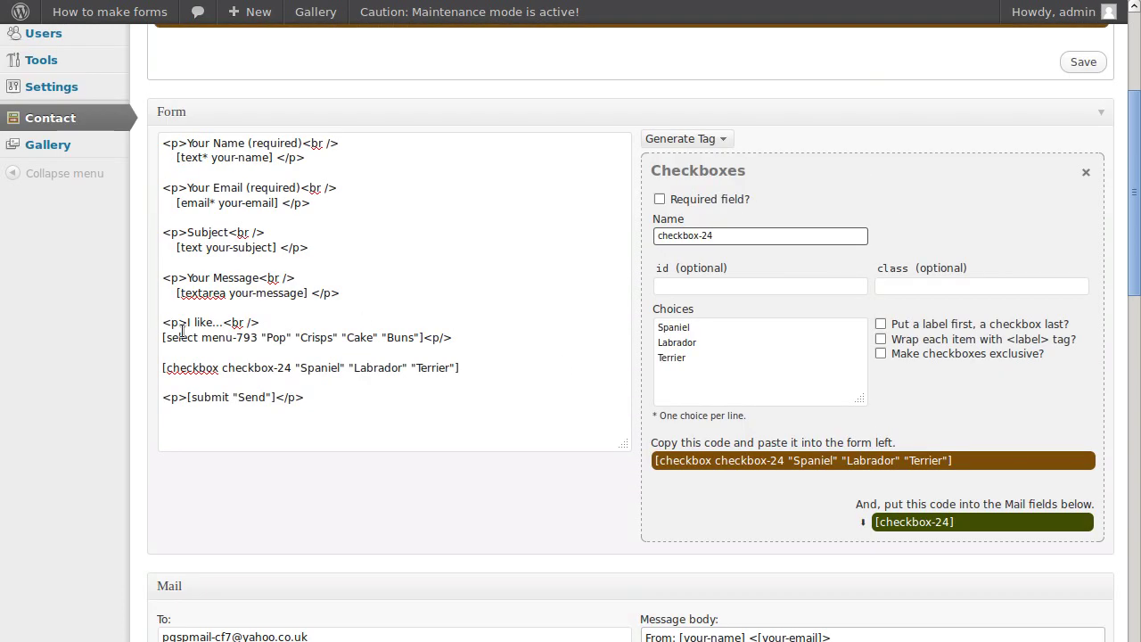
scroll(411, 309, "up", 2)
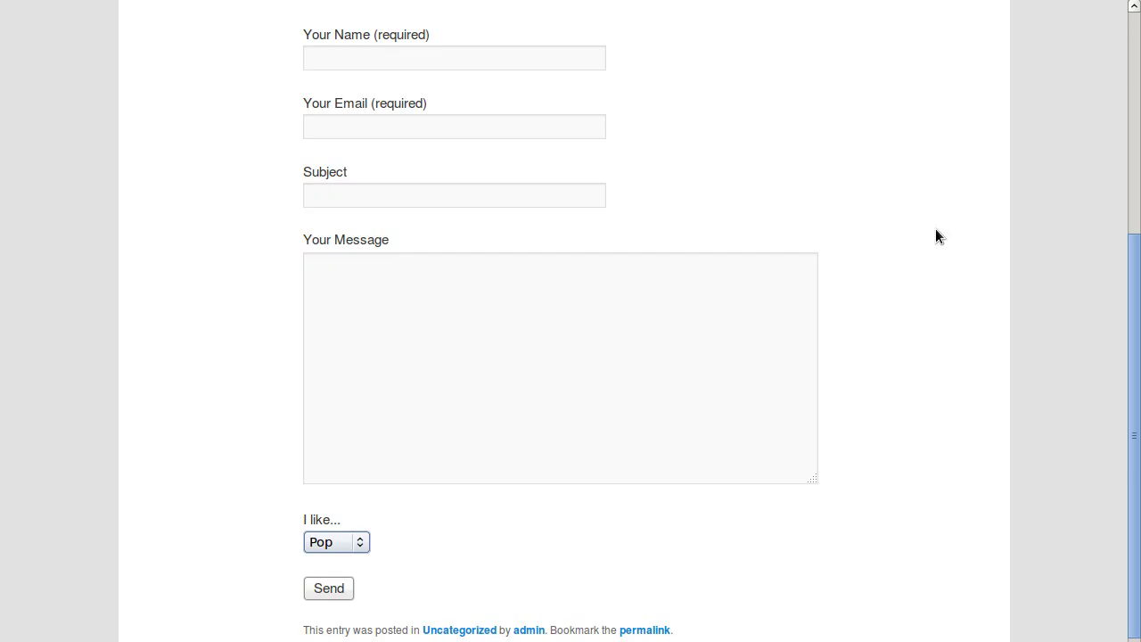
On the live form, tick Terrier, Labrador and Spaniel, then untick all three again.
scroll(935, 237, "down", 3)
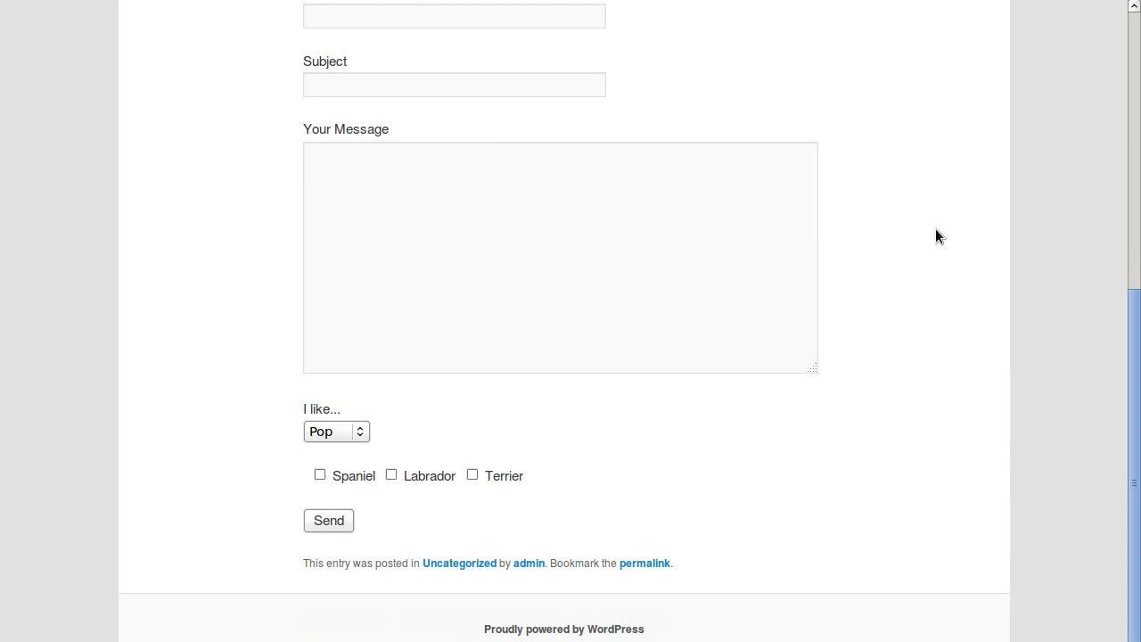
left_click(471, 474)
left_click(391, 475)
left_click(320, 474)
left_click(320, 474)
left_click(391, 475)
left_click(472, 474)
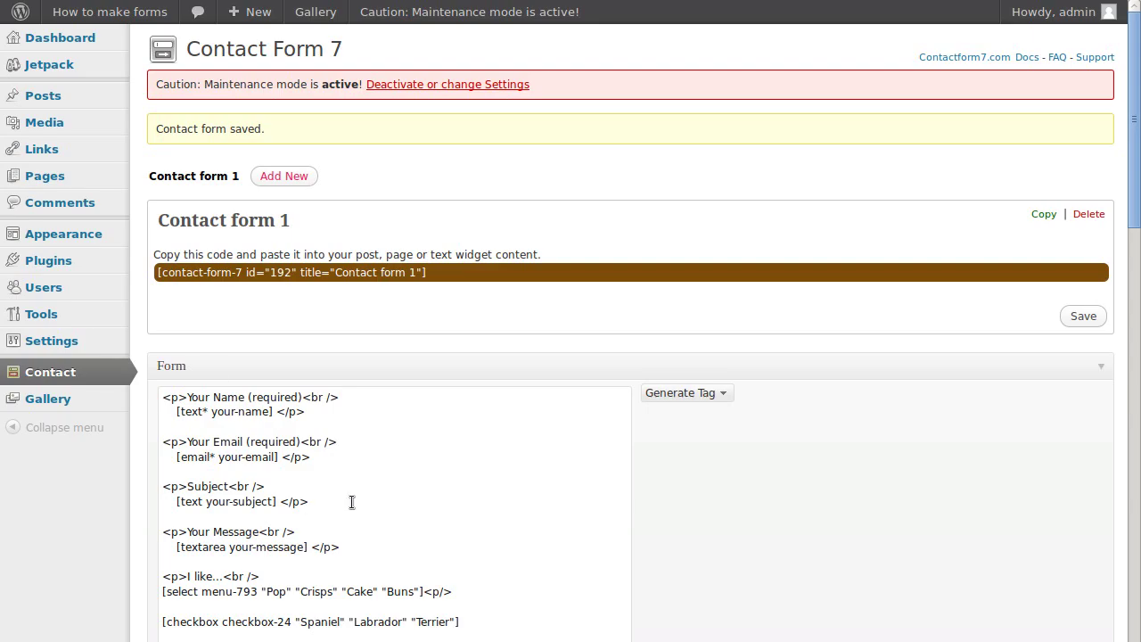
Wrap the checkbox tag in <p>Dogs I like are...<br /> … </p> and save the form.
scroll(352, 502, "down", 3)
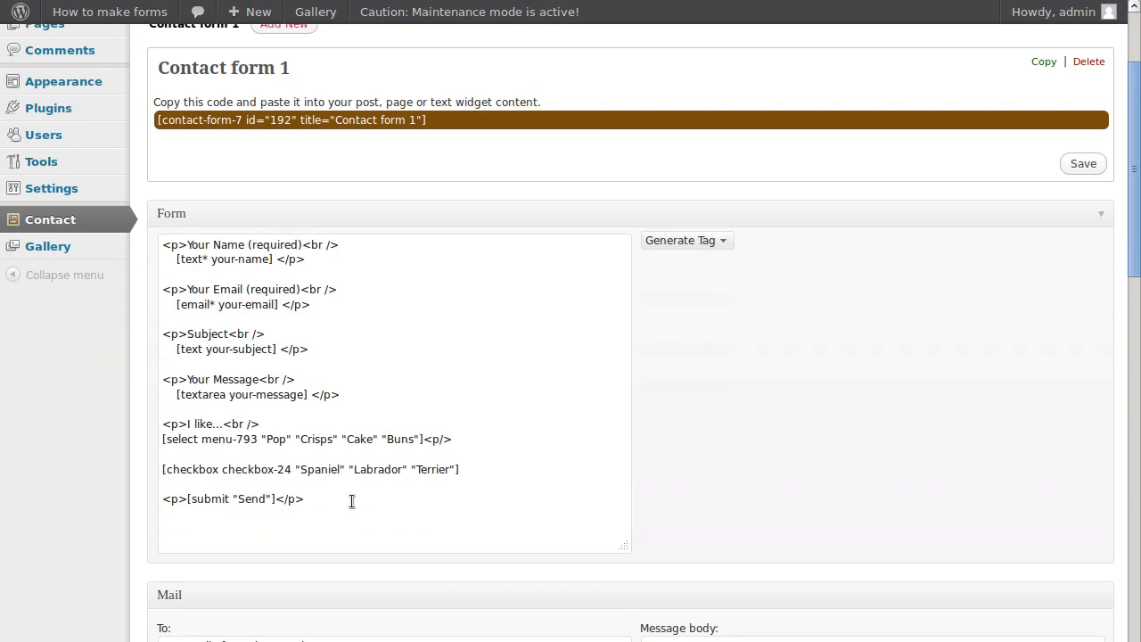
left_click(475, 441)
key("Return")
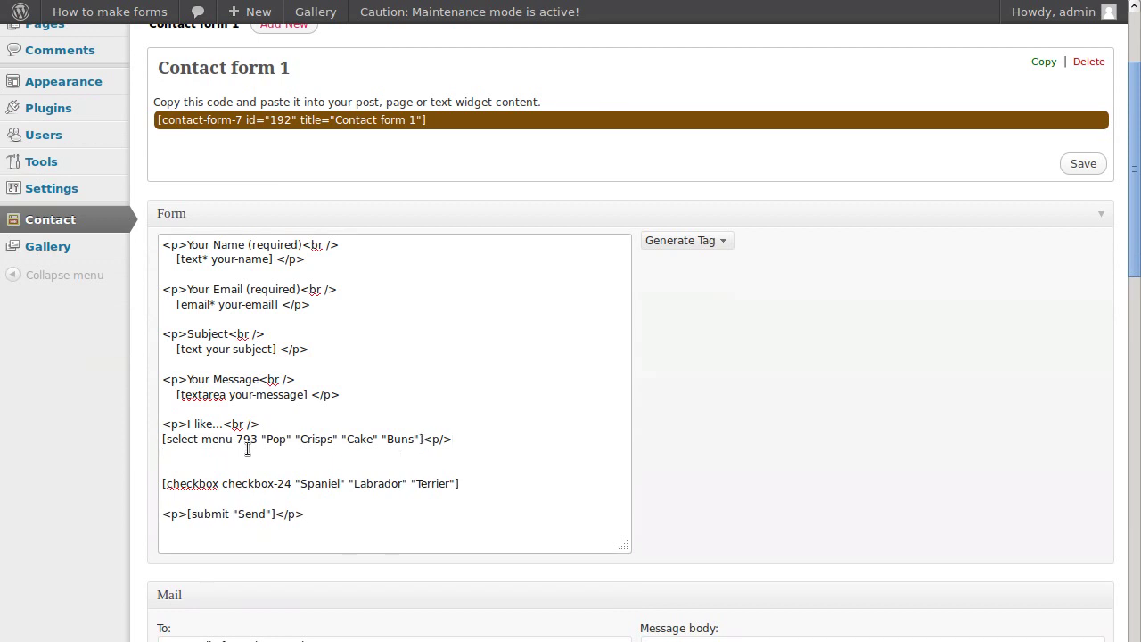
left_click_drag(164, 424, 251, 424)
left_click(203, 468)
type("<p>")
type("Dogs I like are...<")
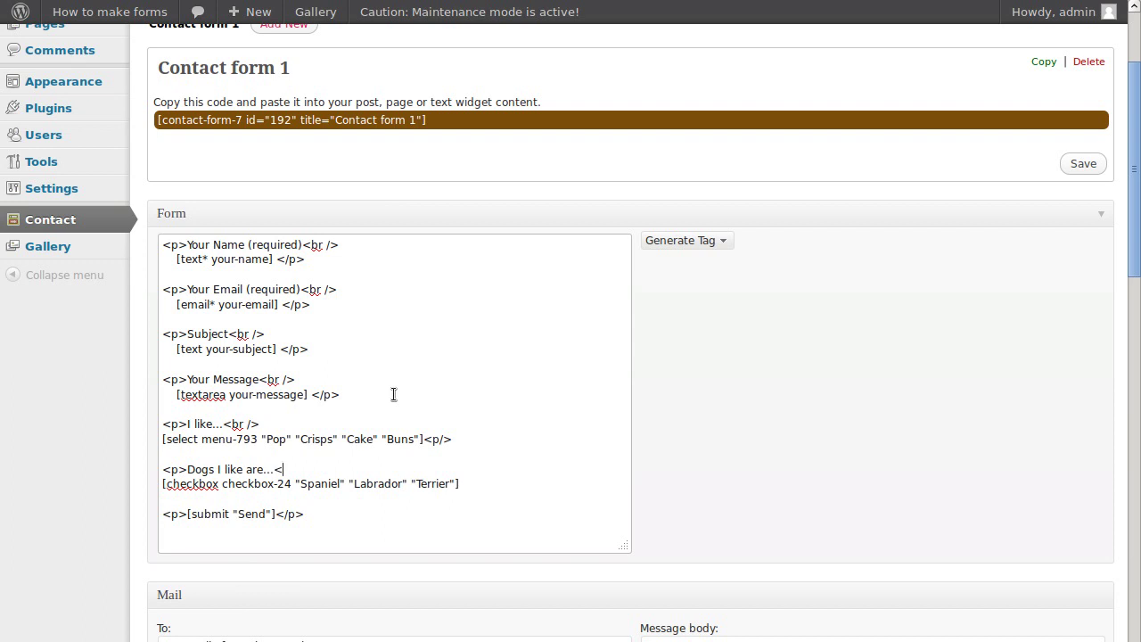
type("b")
type("r />")
type("<p")
key("BackSpace")
type("/p>")
left_click(1083, 163)
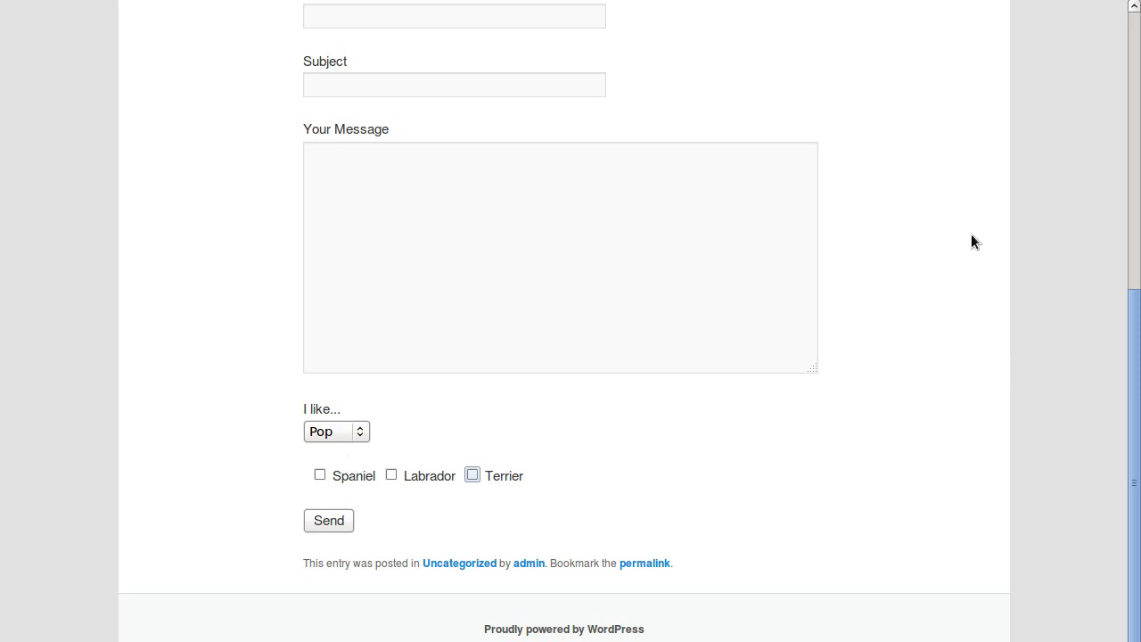
Reload the live page and tick Spaniel, Labrador and Terrier beneath the new 'Dogs I like are...' label.
key("F5")
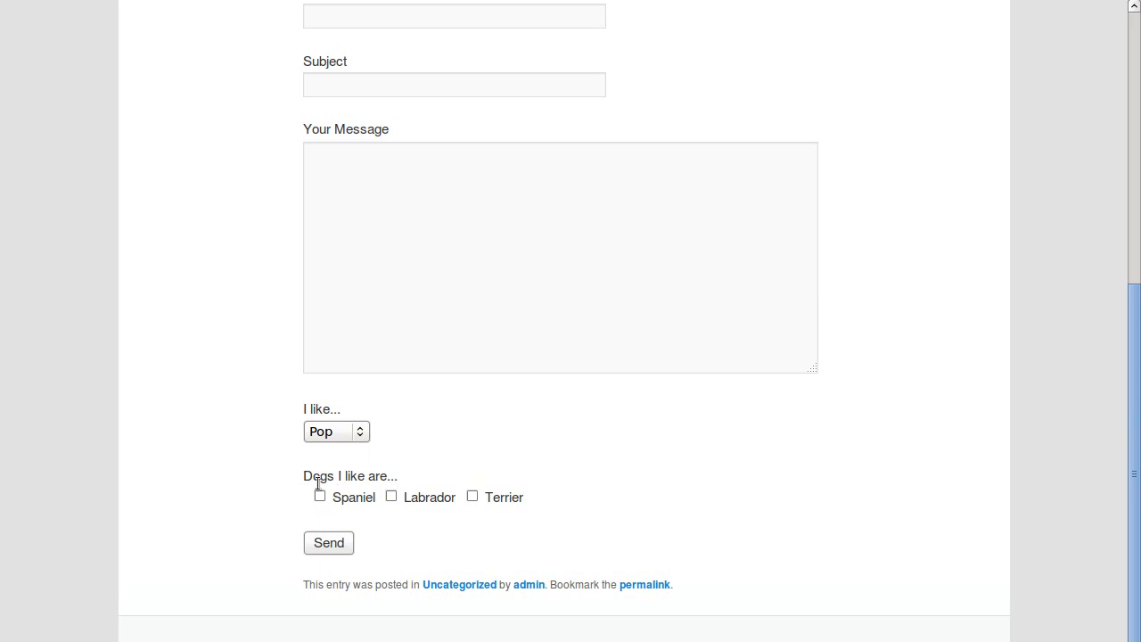
left_click(319, 495)
left_click(391, 497)
left_click(472, 497)
left_click_drag(314, 476, 397, 476)
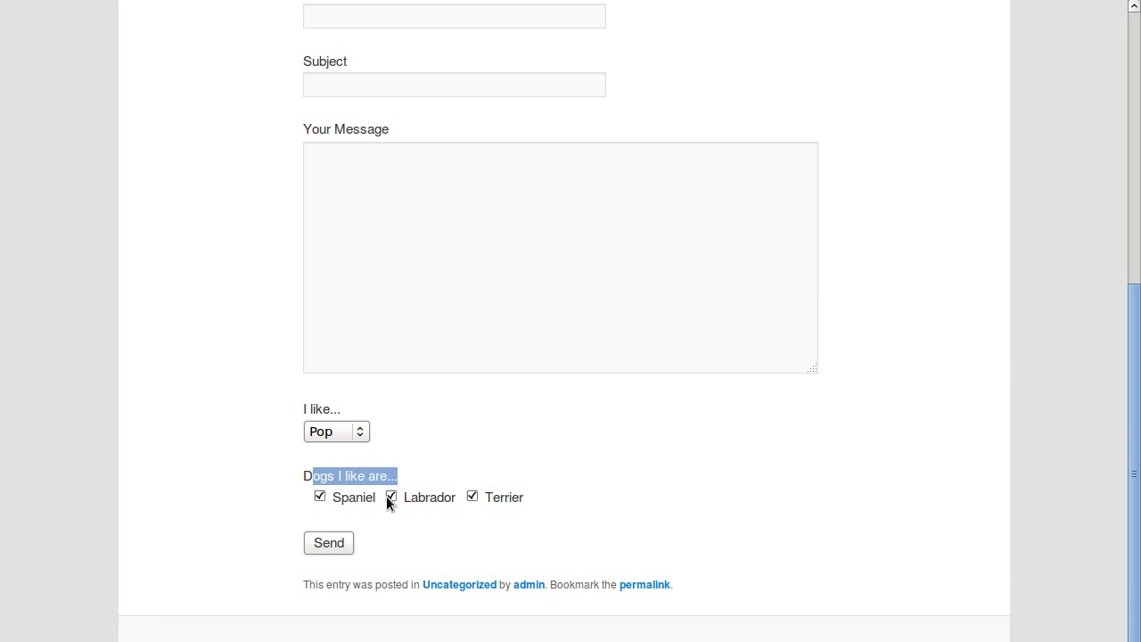
left_click(608, 501)
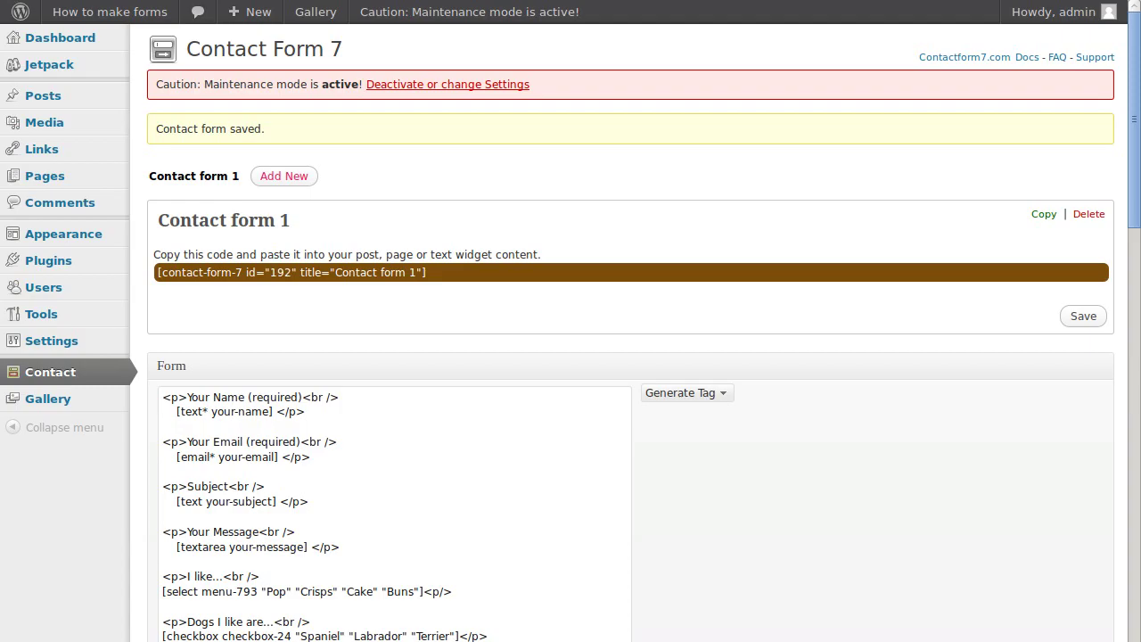
Review the Radio buttons generator's Choices box and its [radio radio-597] form and mail code.
left_click(676, 393)
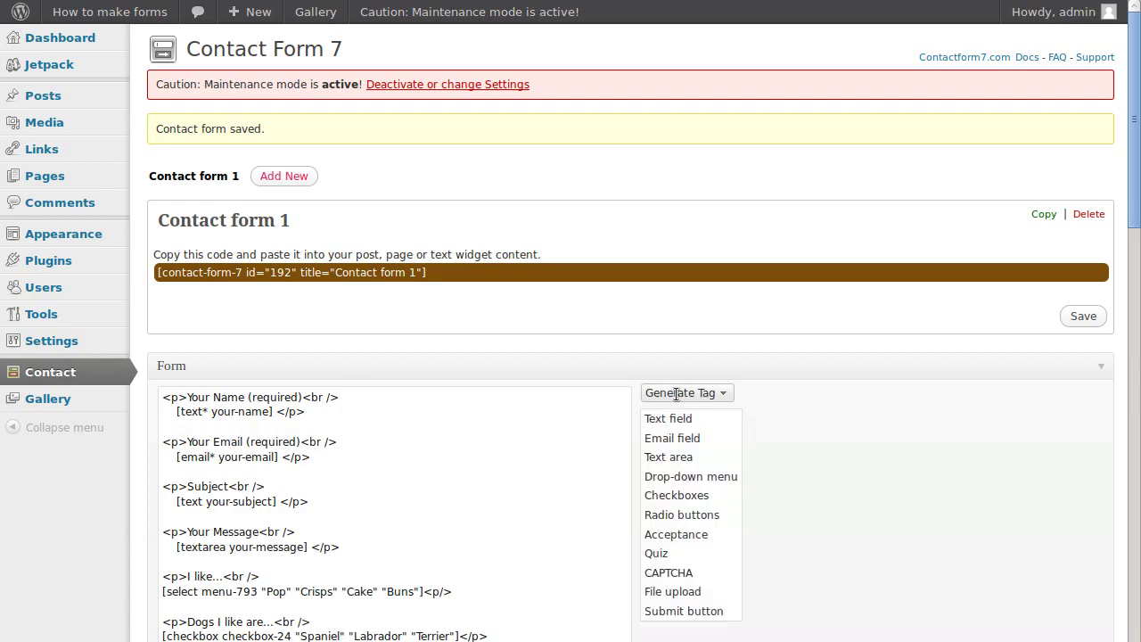
left_click(683, 514)
scroll(683, 514, "down", 3)
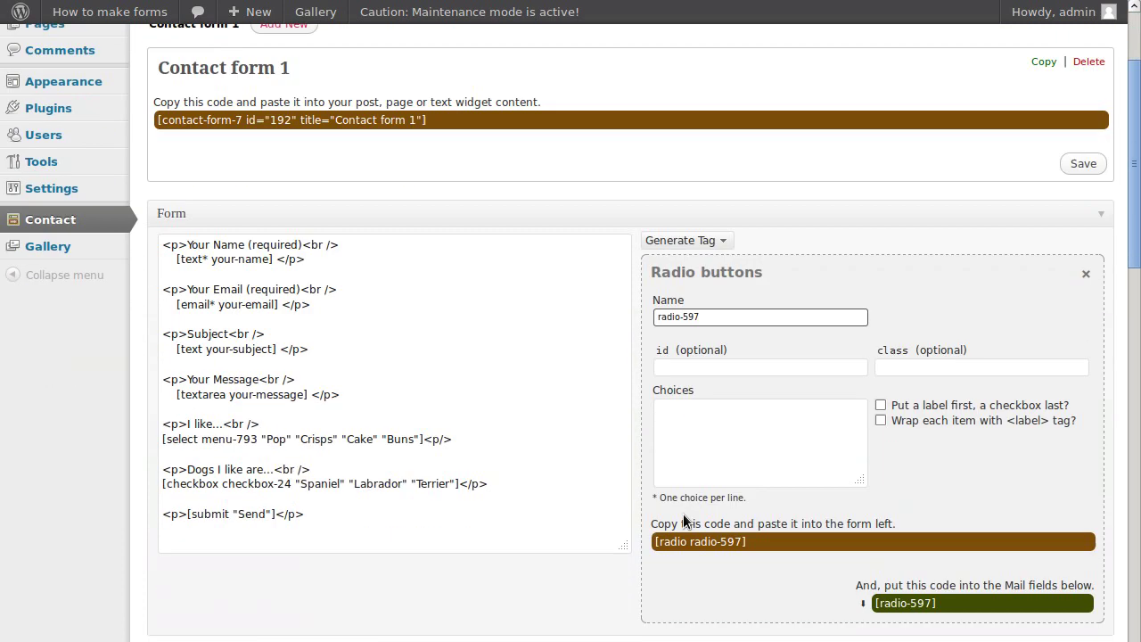
scroll(683, 513, "down", 1)
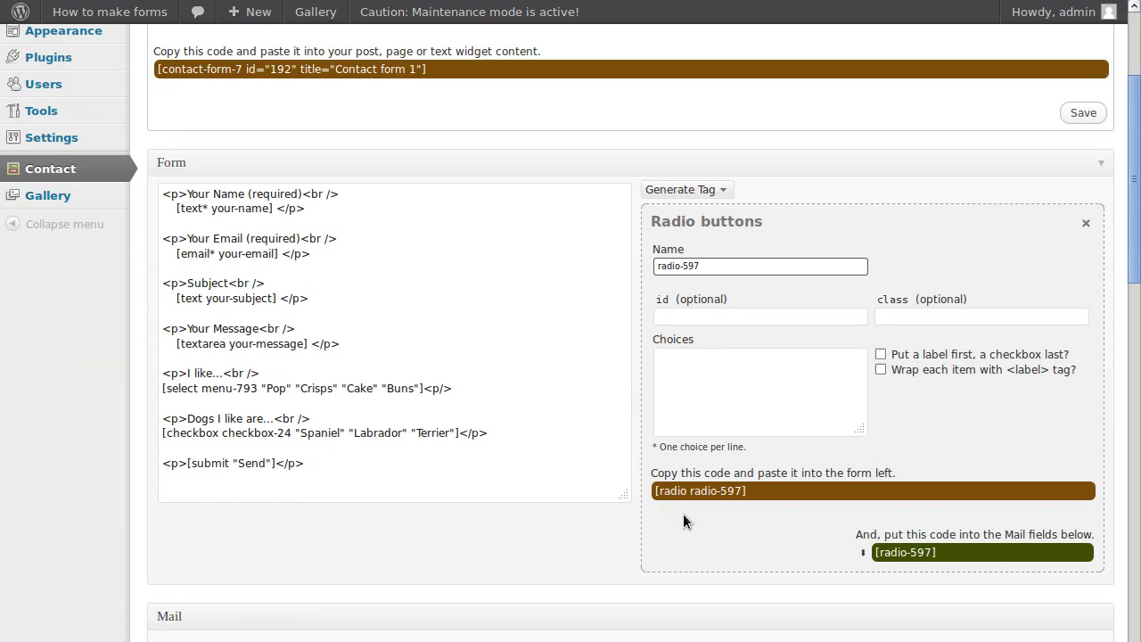
left_click(677, 357)
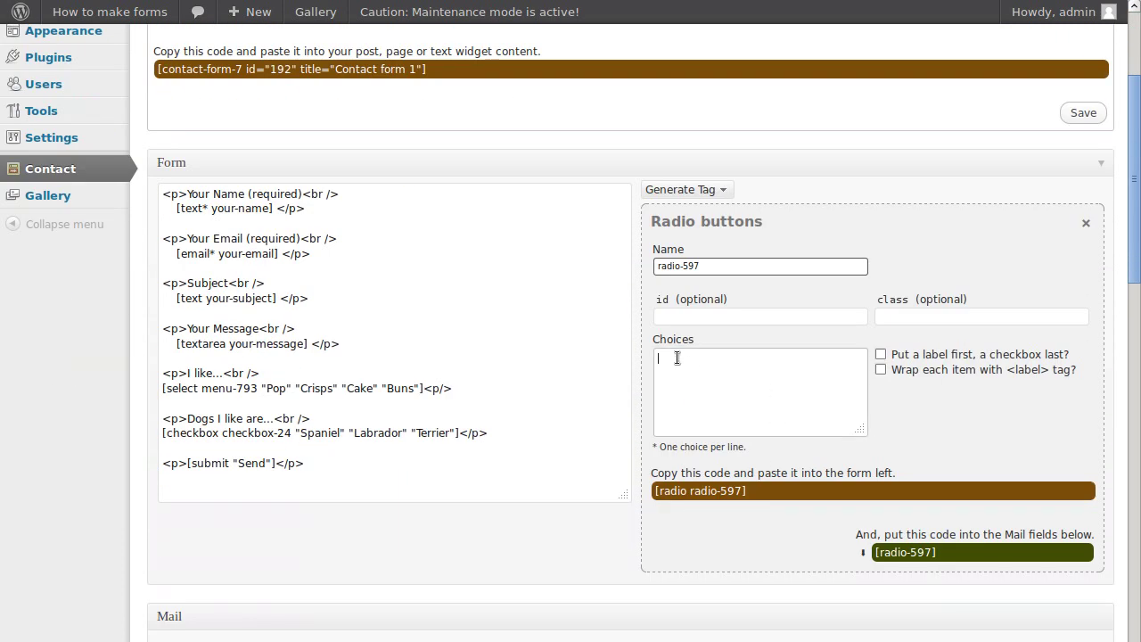
left_click(708, 499)
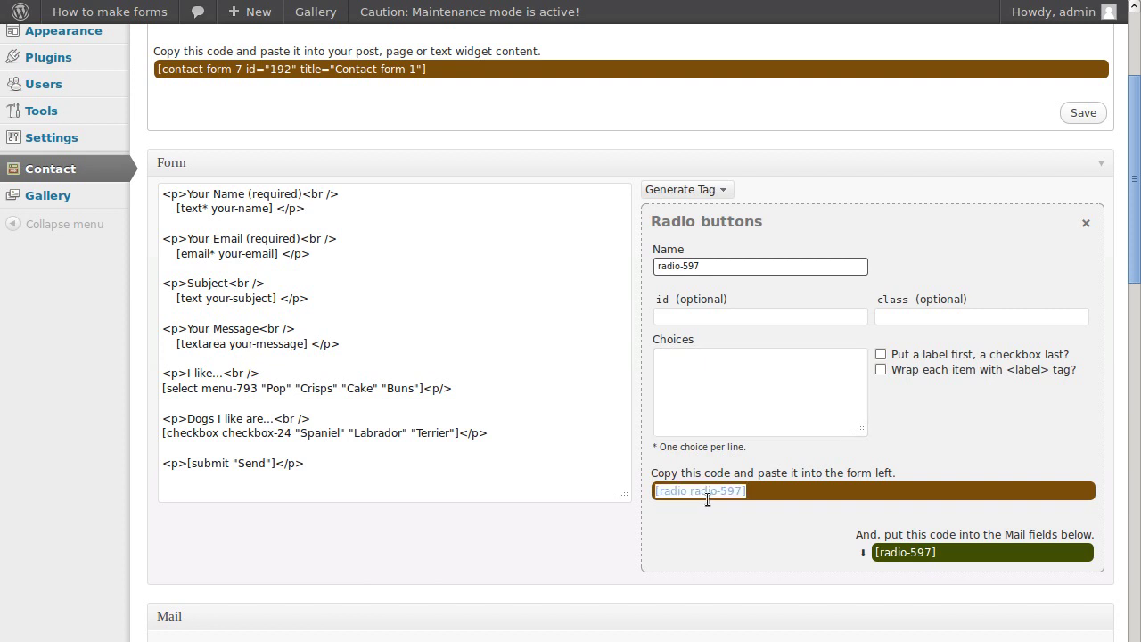
left_click(927, 553)
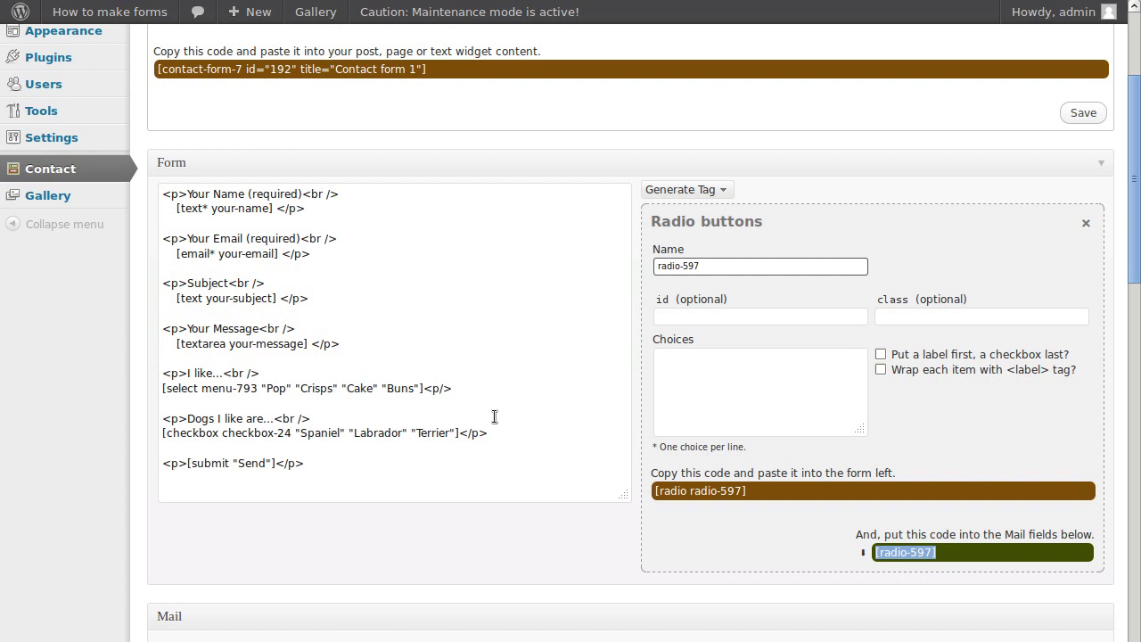
left_click(710, 190)
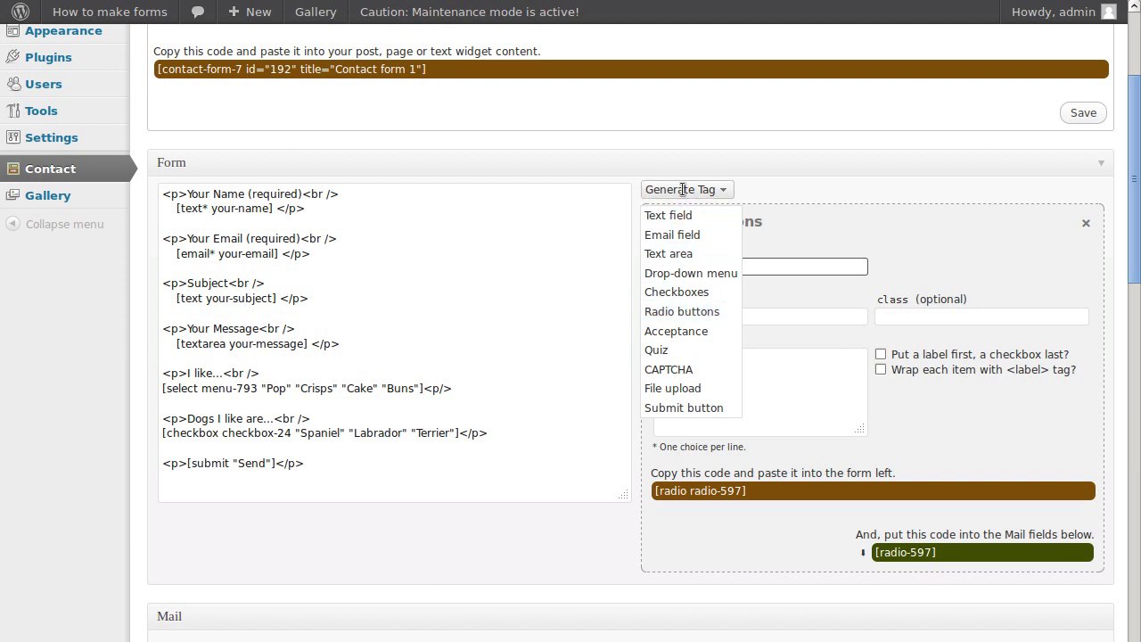
Generate a File upload tag [file file-175] and inspect its File size limit and Acceptable file types fields.
left_click(671, 388)
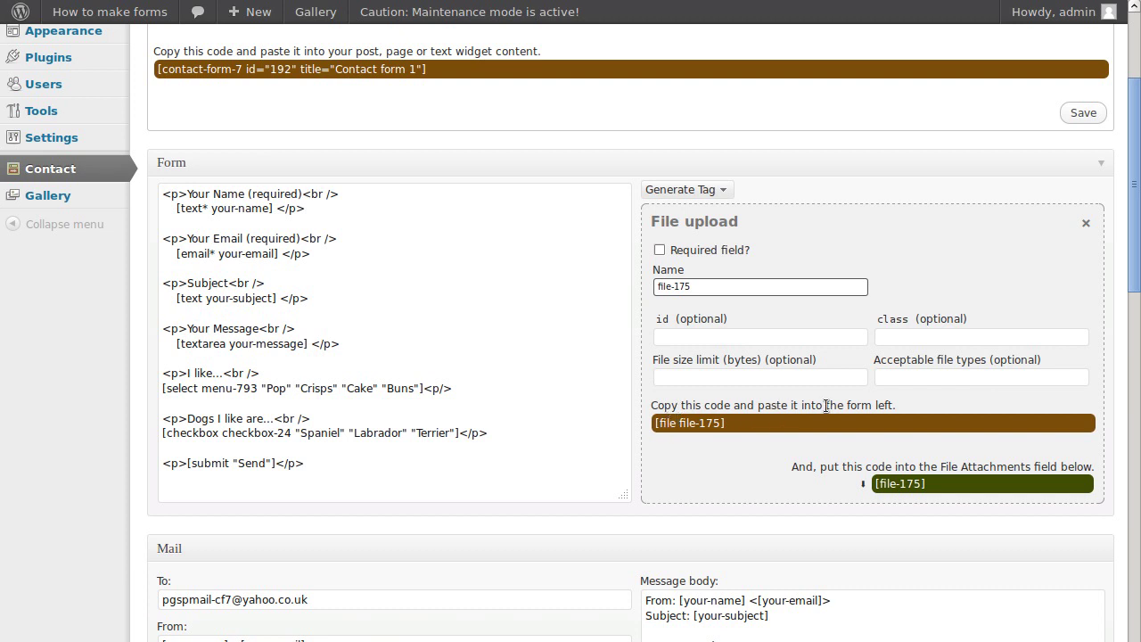
left_click(702, 377)
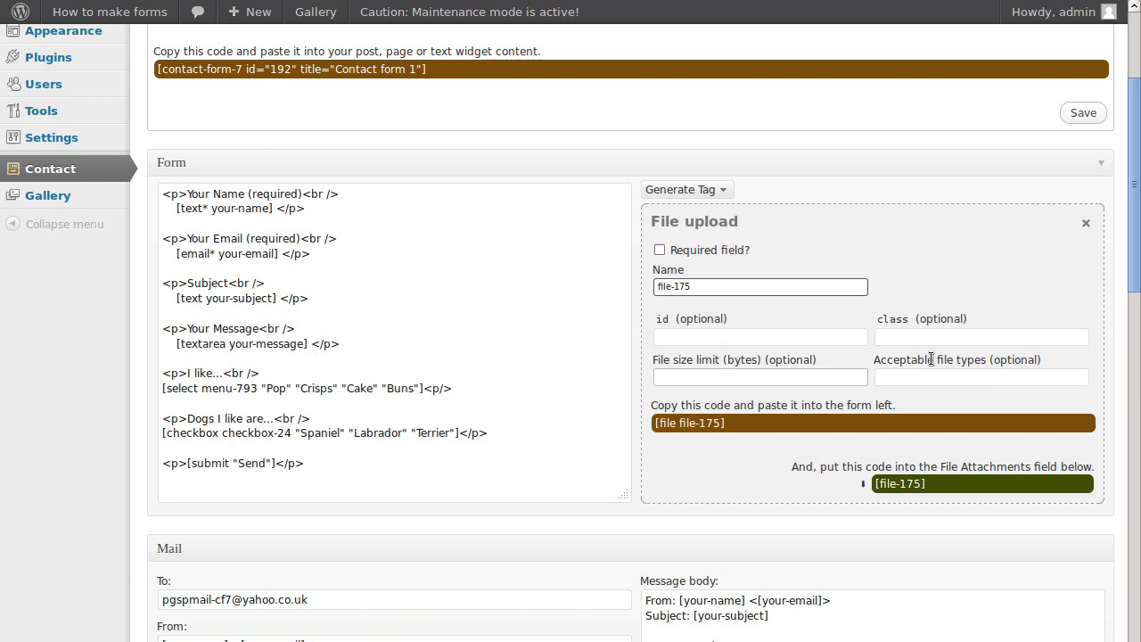
left_click_drag(886, 359, 1016, 364)
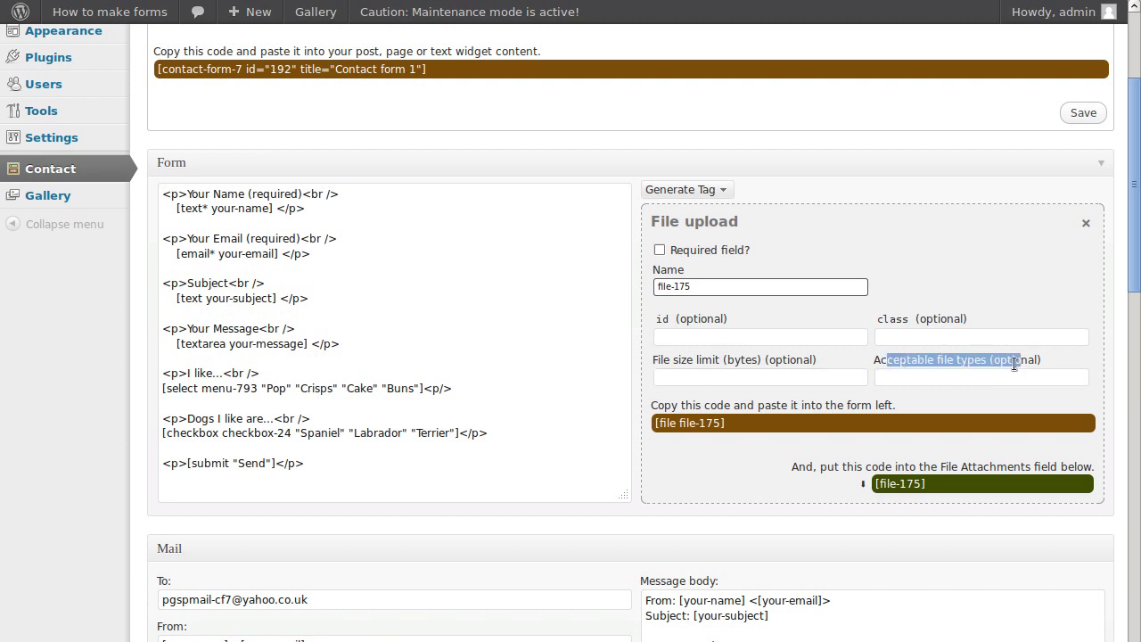
left_click(1004, 378)
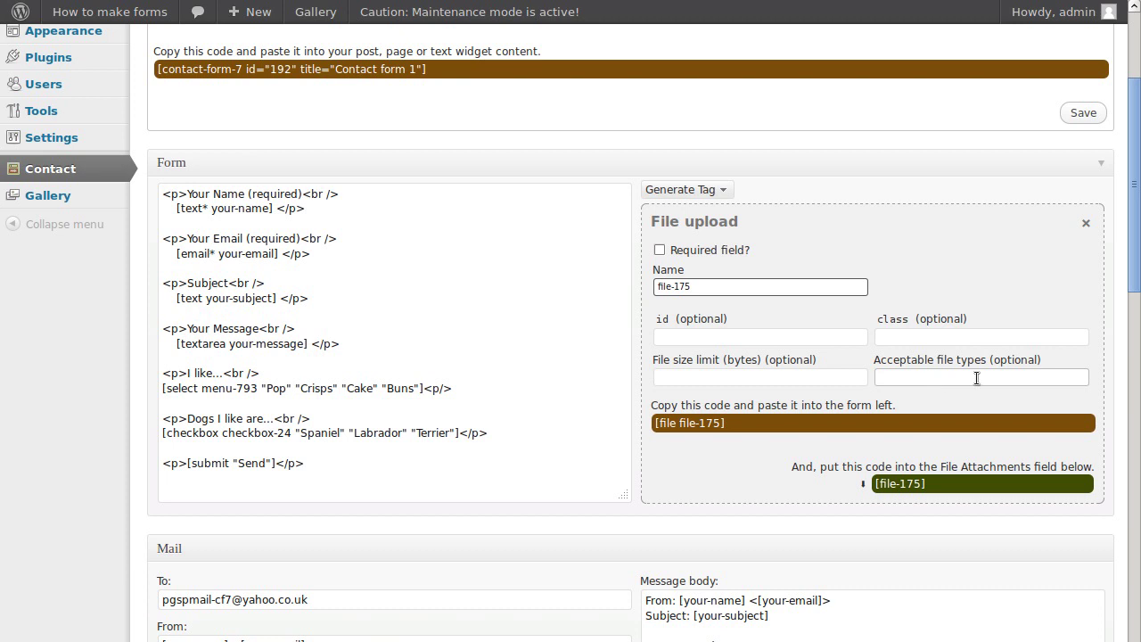
left_click(1005, 378)
left_click(703, 378)
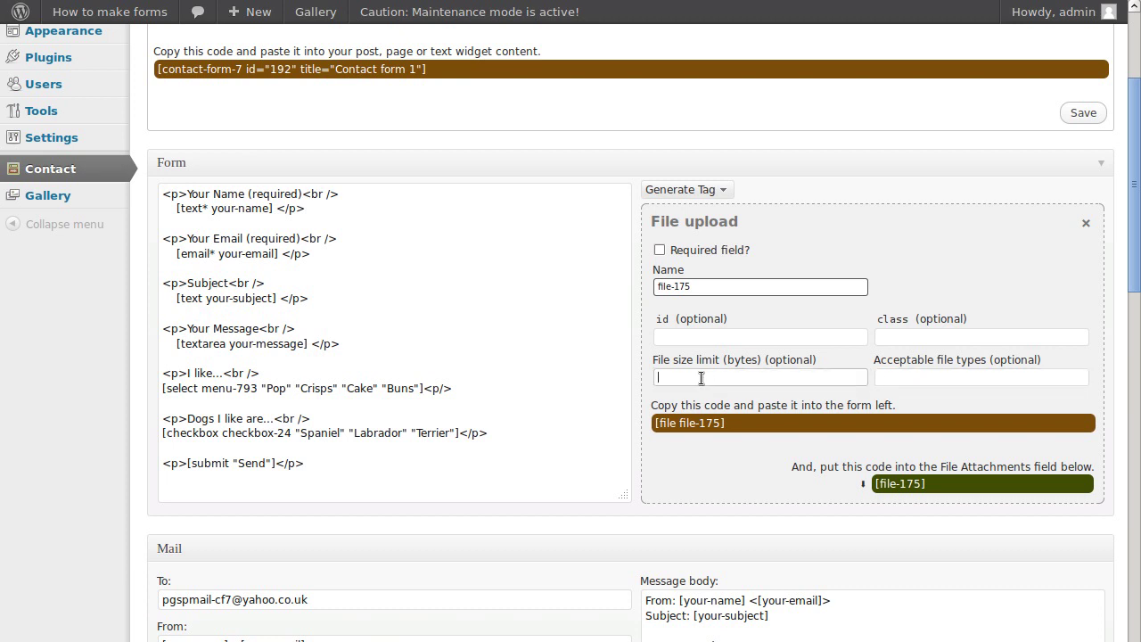
left_click(918, 378)
left_click(831, 377)
Copy [file file-175] and paste it into the form template below the dog checkbox line.
left_click(701, 422)
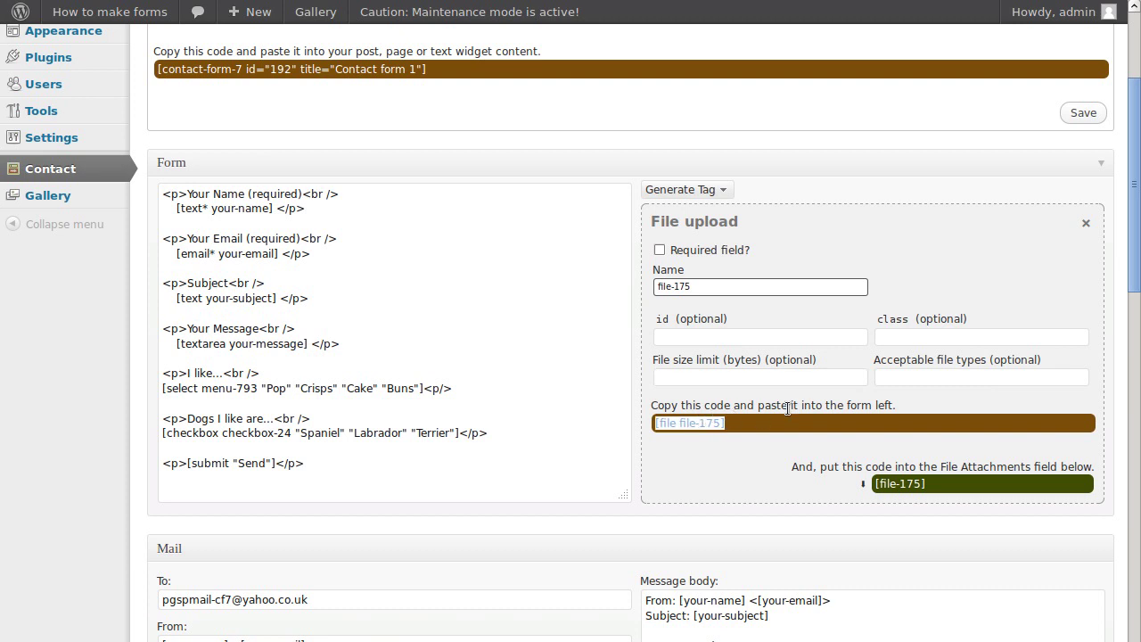
right_click(716, 416)
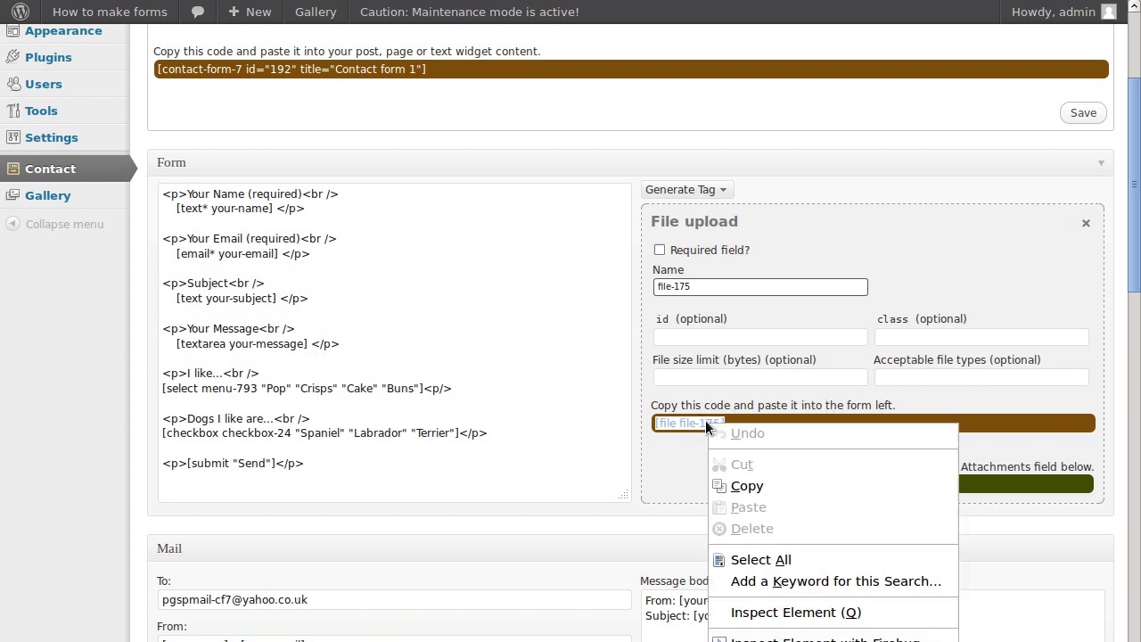
left_click(748, 485)
left_click(515, 432)
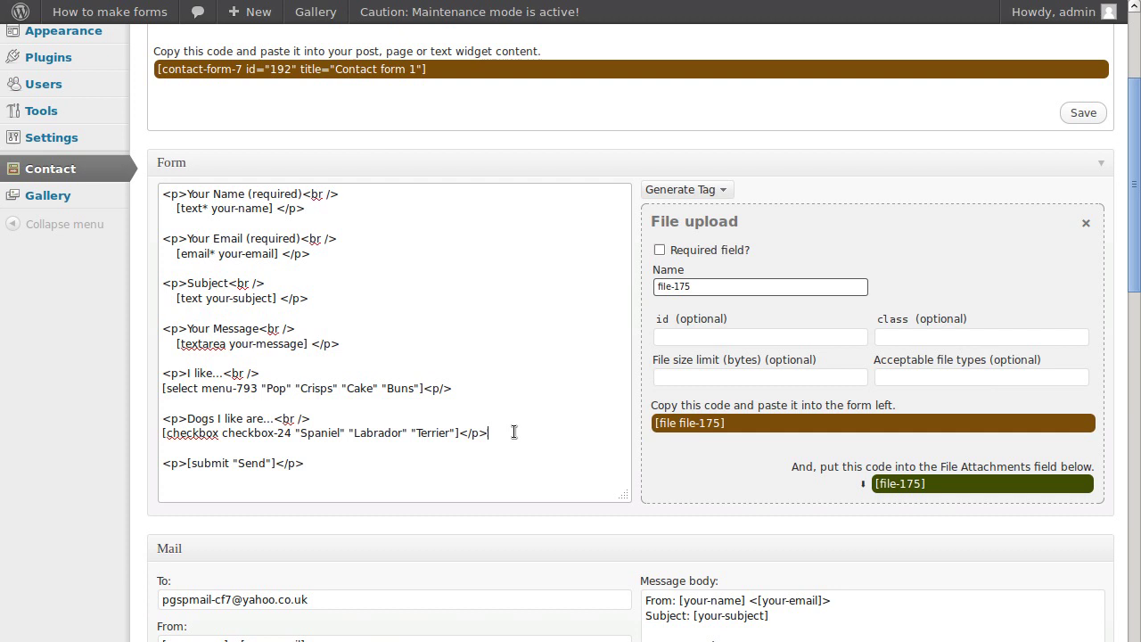
key("Return")
key("Return")
key("Return")
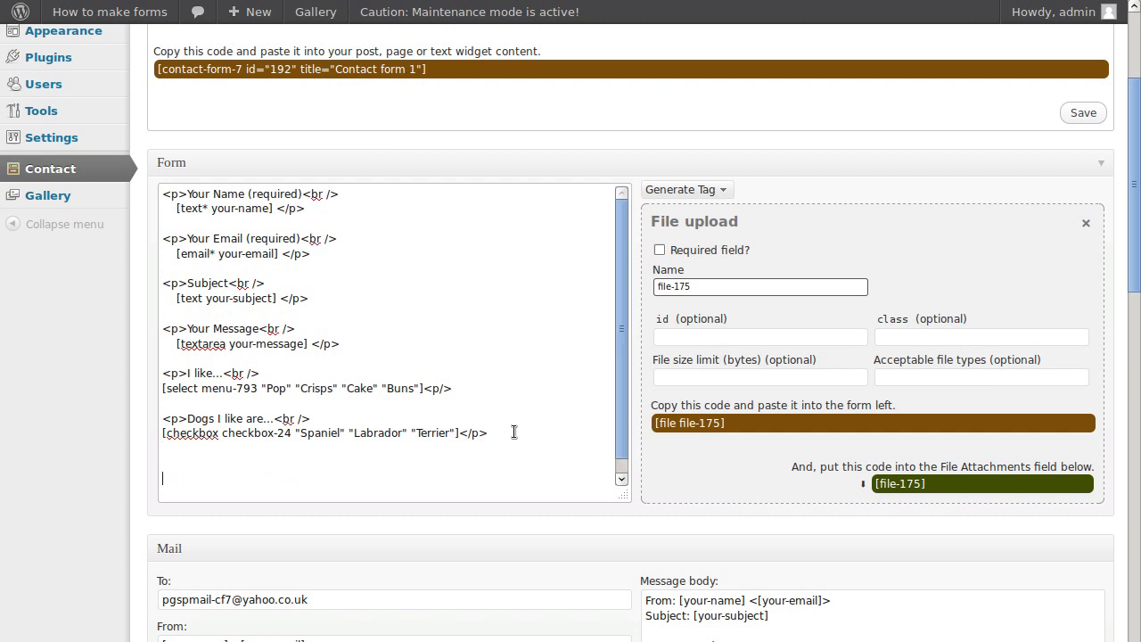
key("ctrl+v")
Copy the [file-175] mail code into the Mail section's File attachments field.
scroll(512, 430, "down", 1)
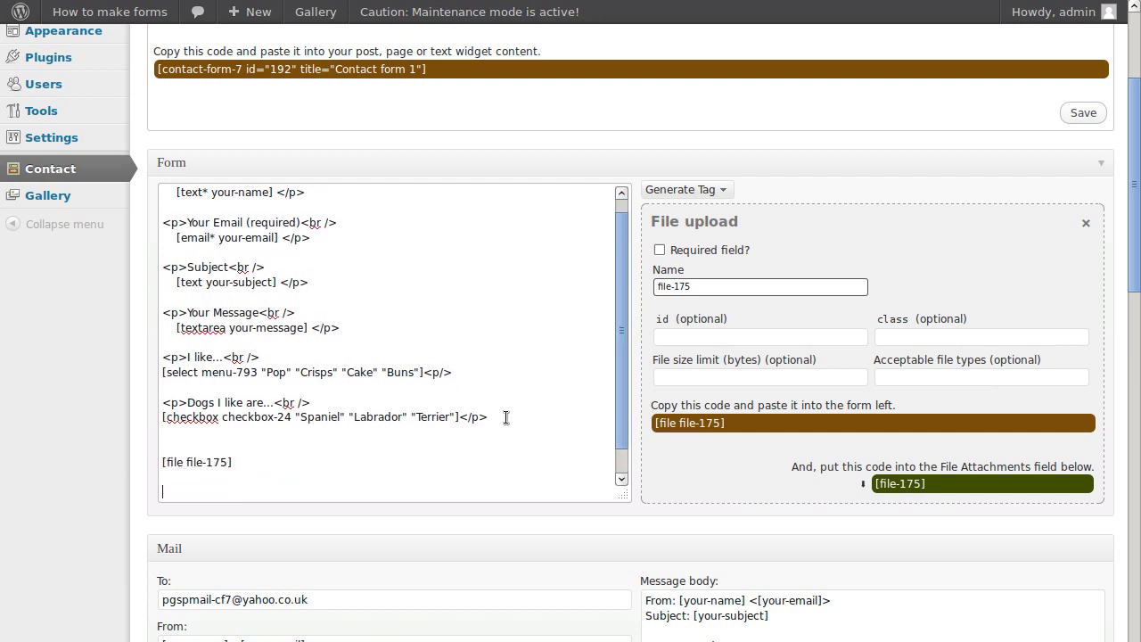
scroll(617, 312, "down", 2)
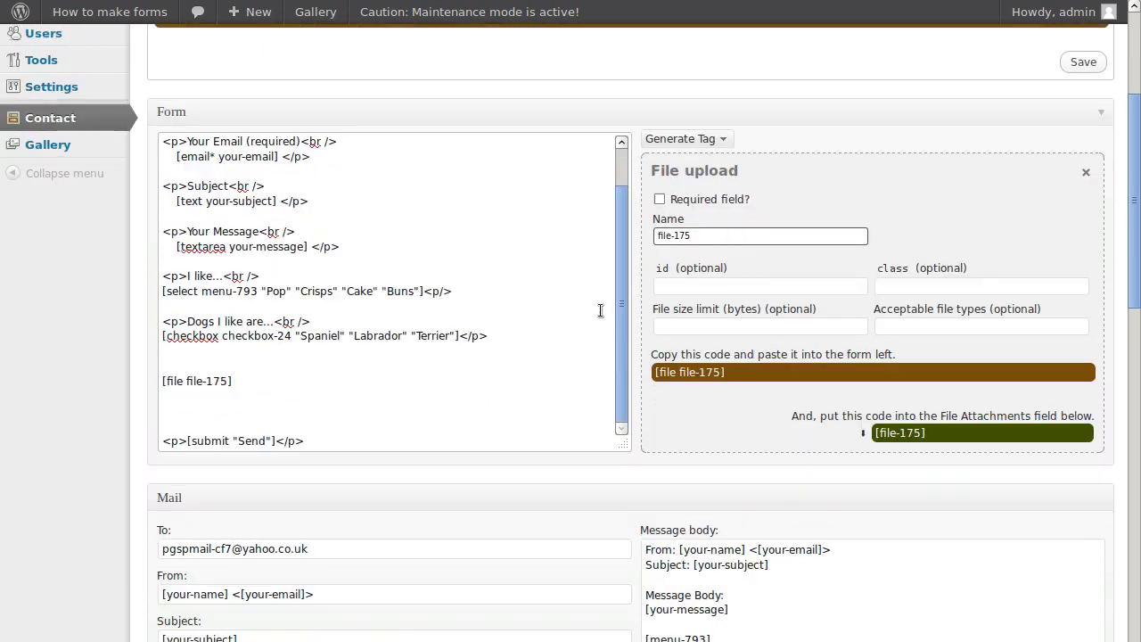
left_click(917, 435)
right_click(917, 437)
left_click(927, 496)
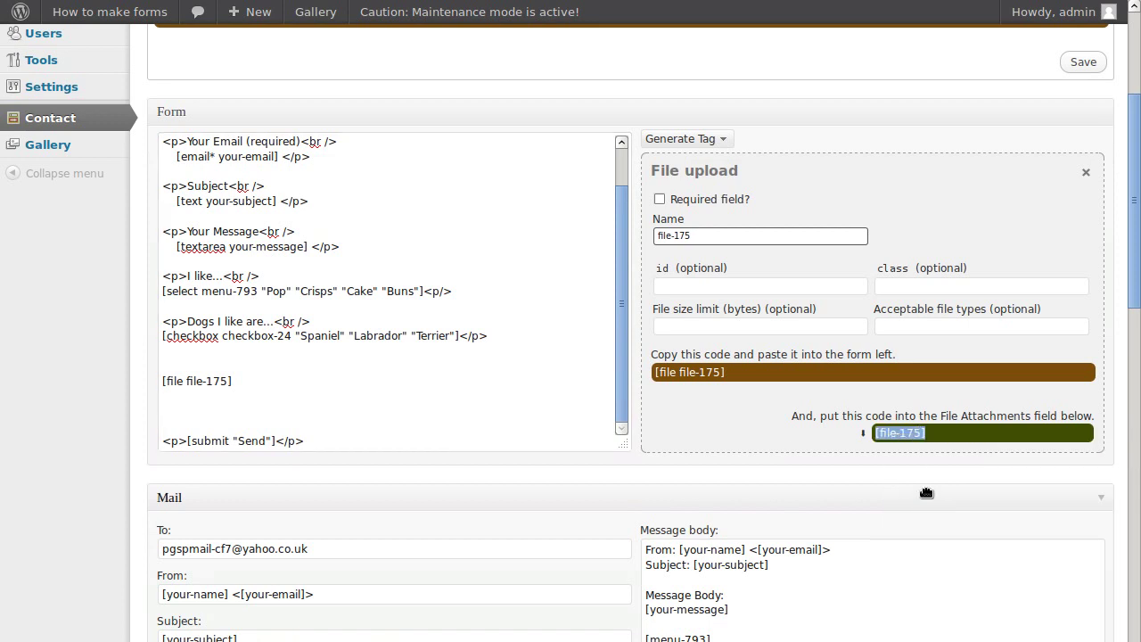
left_click(811, 432)
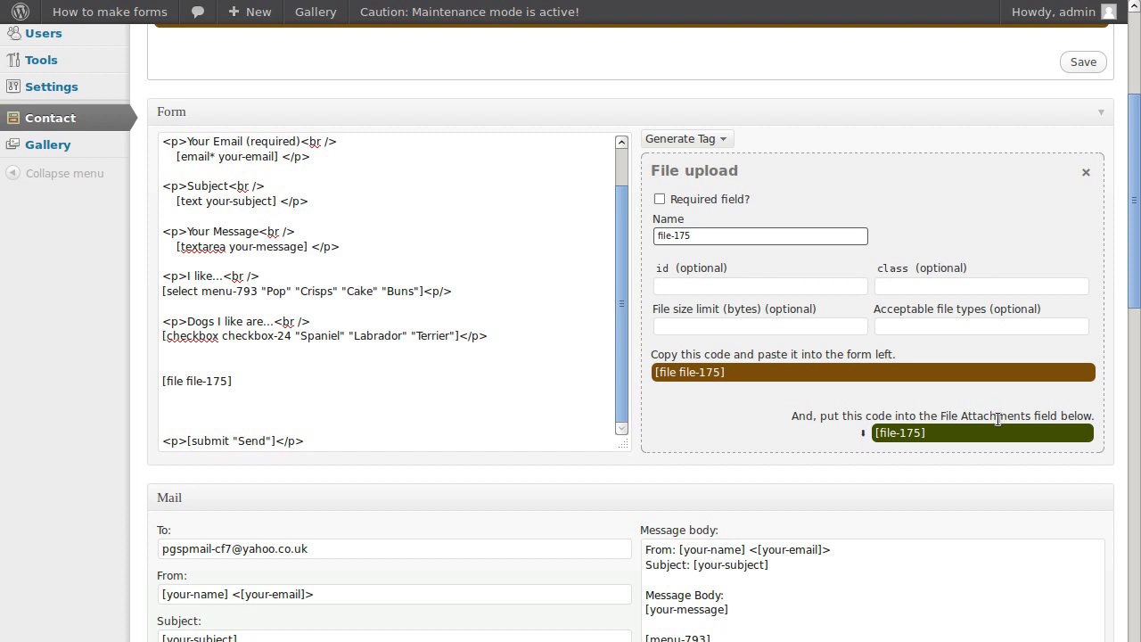
scroll(502, 530, "down", 5)
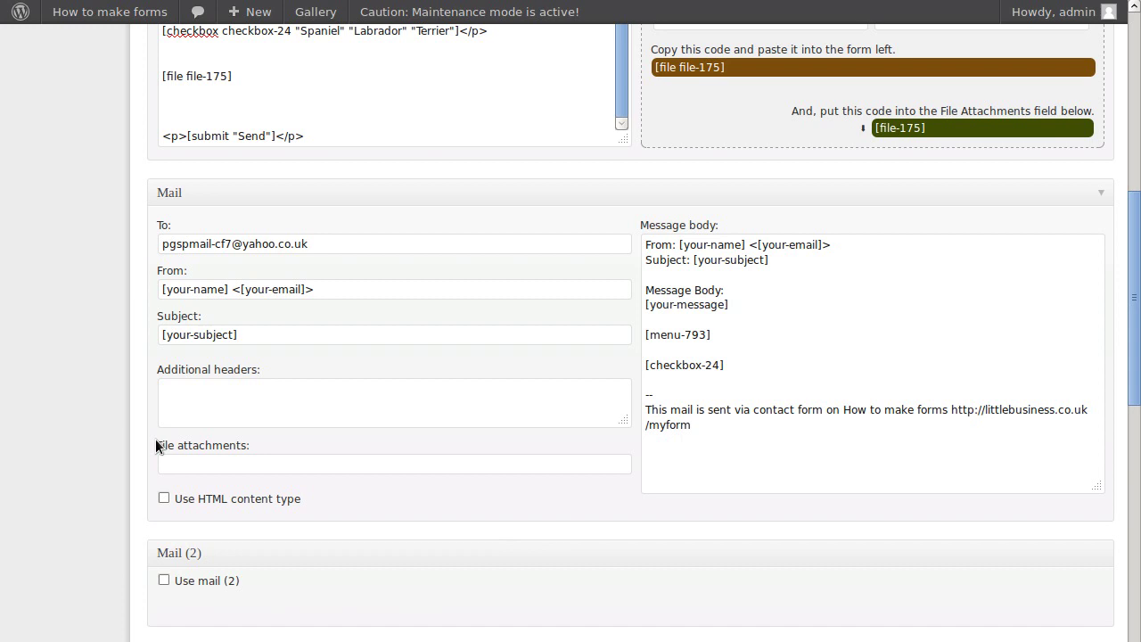
left_click_drag(164, 445, 252, 445)
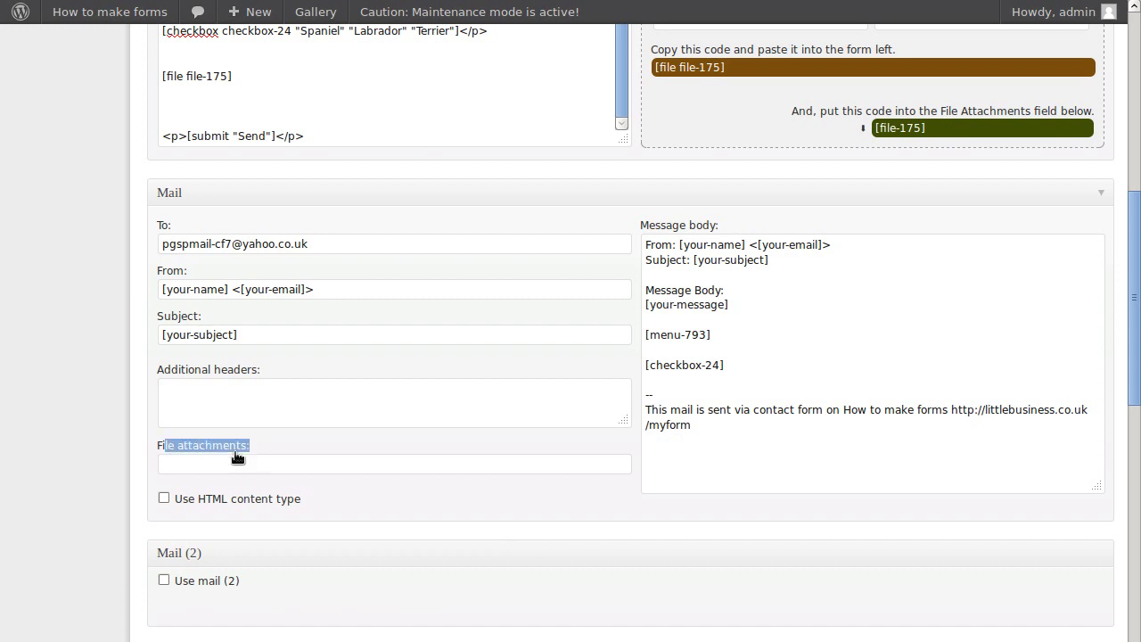
right_click(229, 461)
left_click(276, 547)
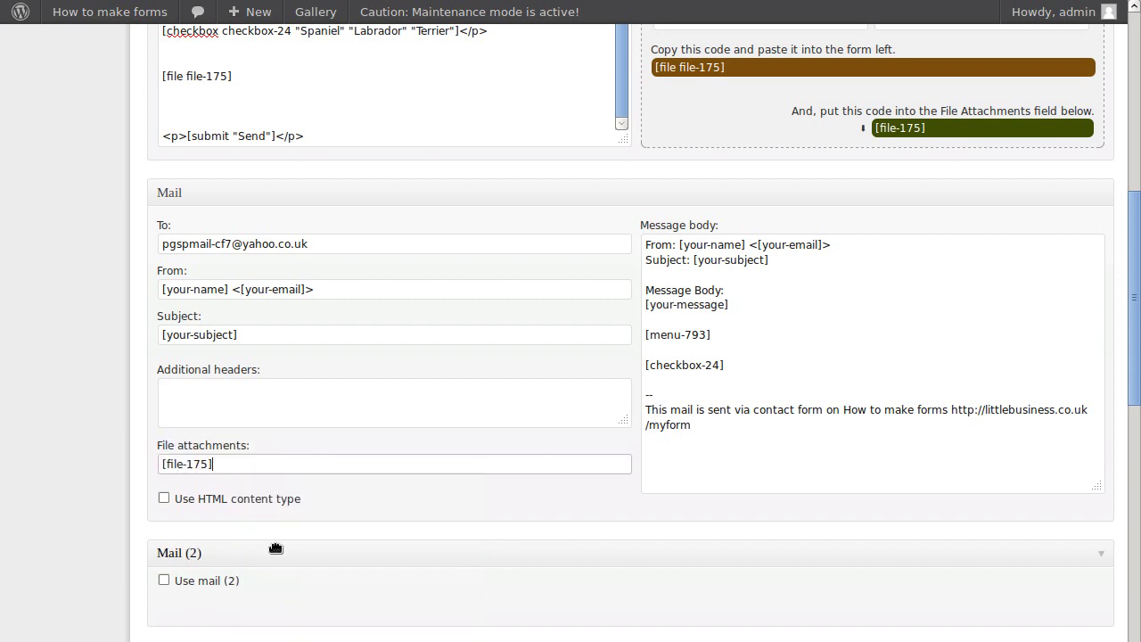
scroll(395, 543, "up", 4)
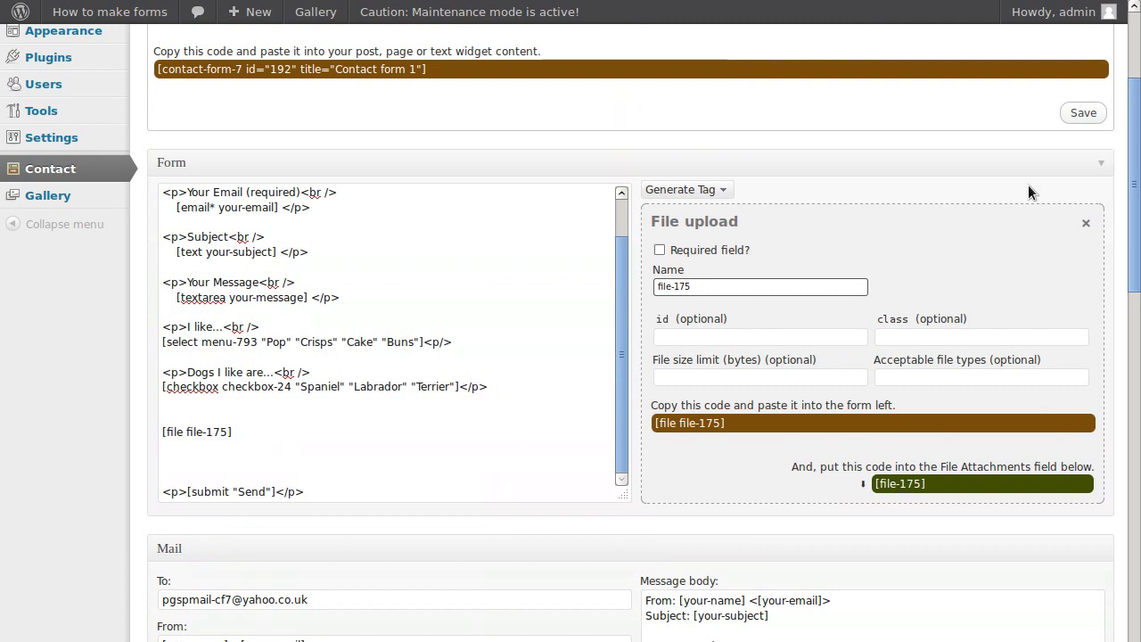
Save Contact form 1, then choose bsa.JPG from the Desktop in the live page's upload field.
left_click(1088, 113)
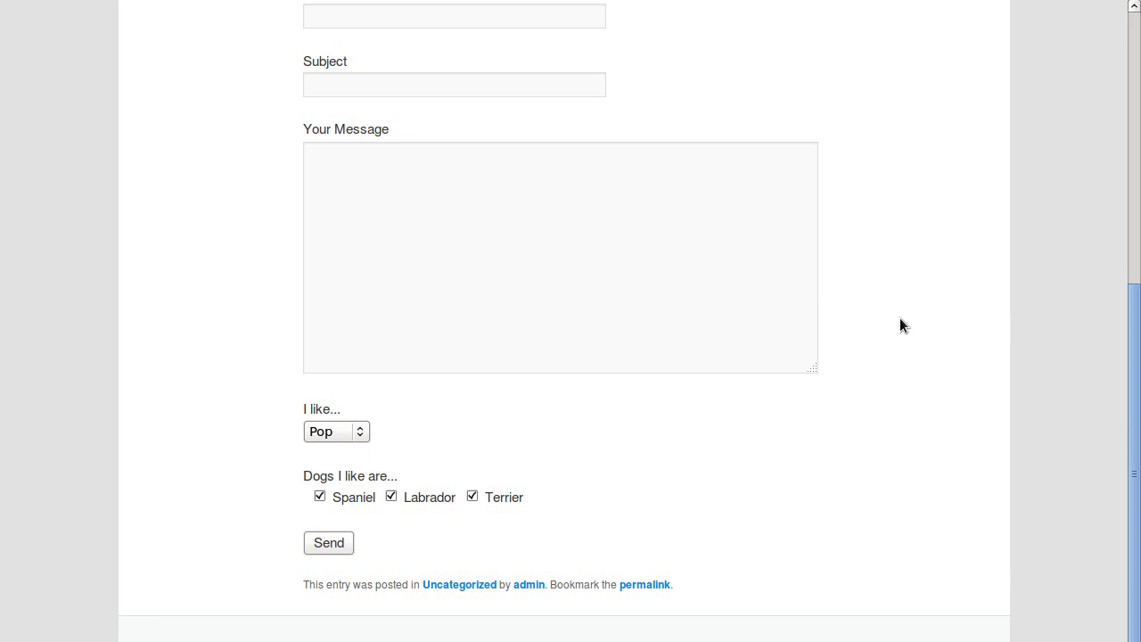
scroll(900, 318, "down", 1)
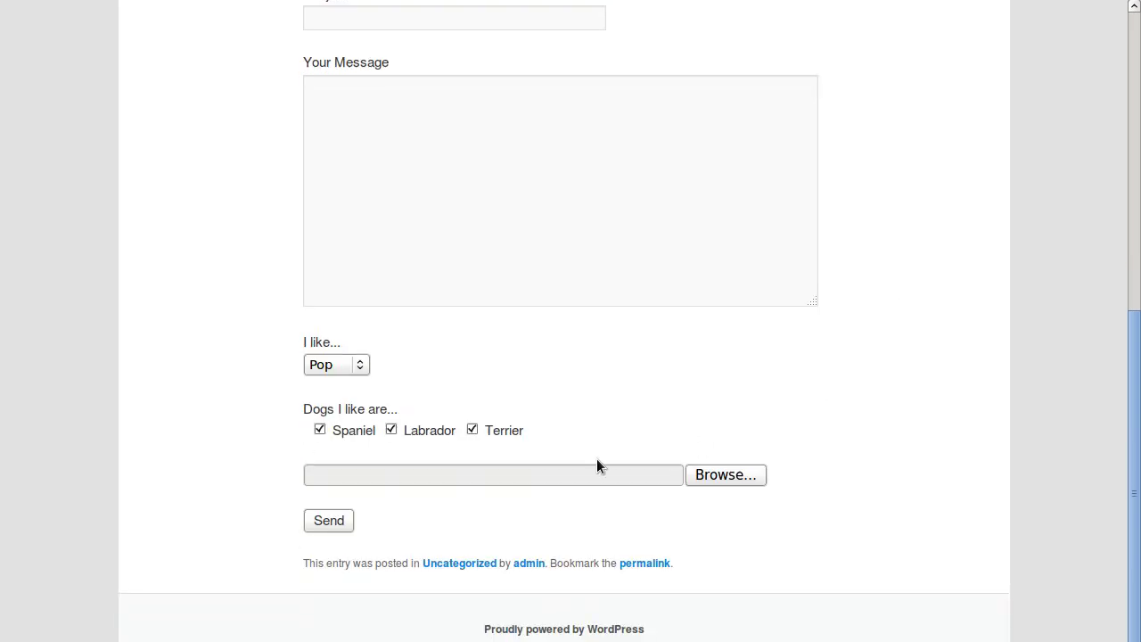
left_click(711, 475)
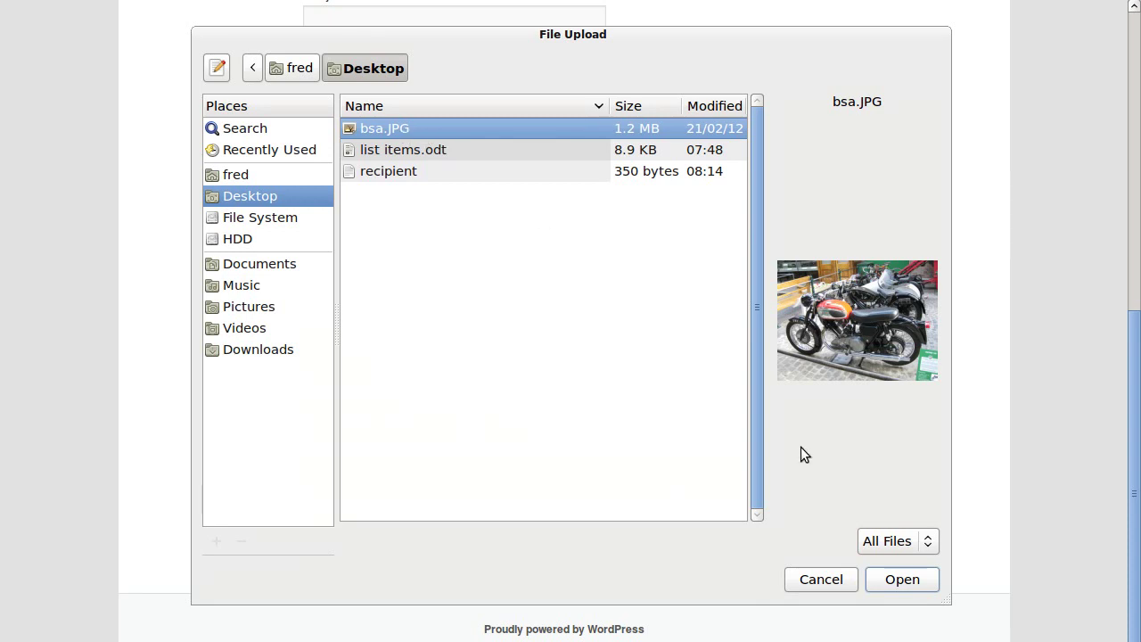
left_click(894, 580)
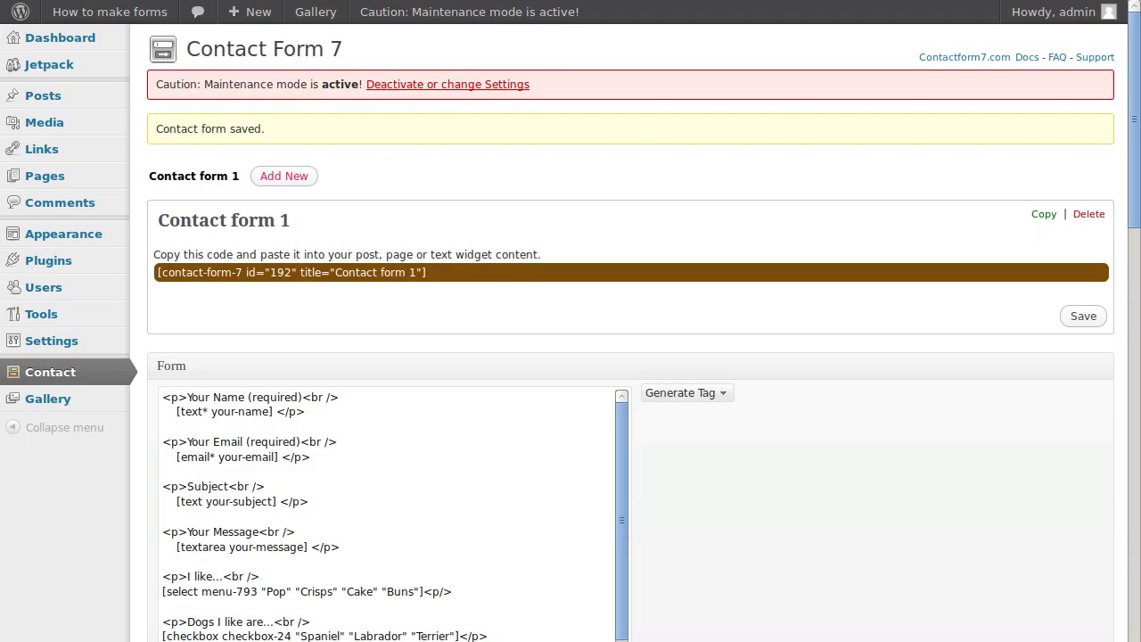
Open the Quiz tag generator, which creates the tag quiz-350.
scroll(532, 298, "down", 3)
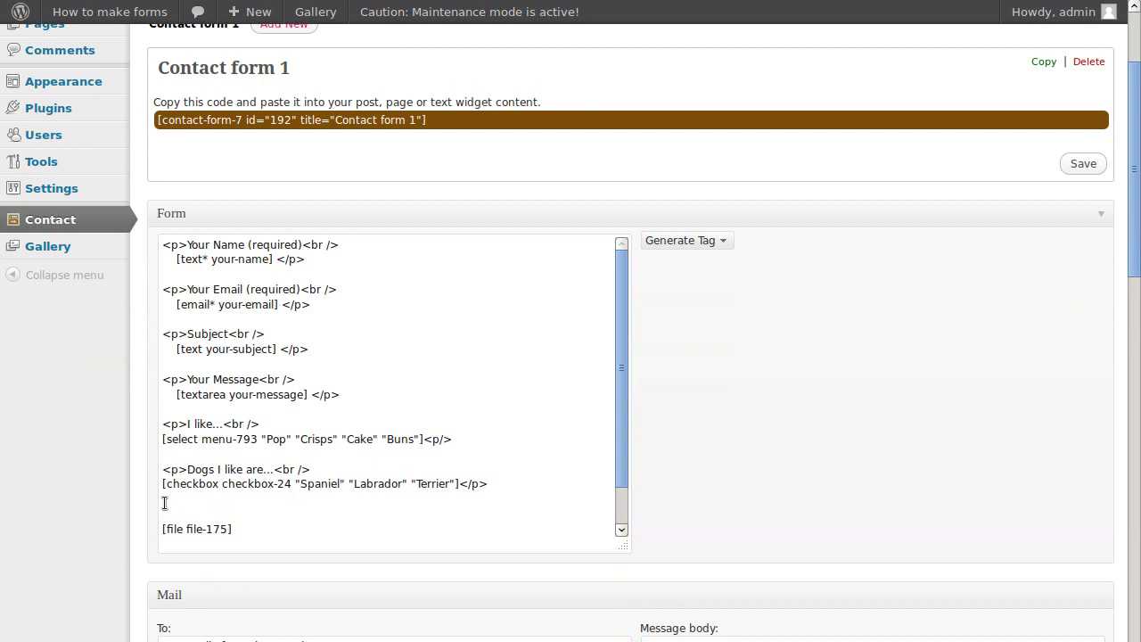
left_click(653, 239)
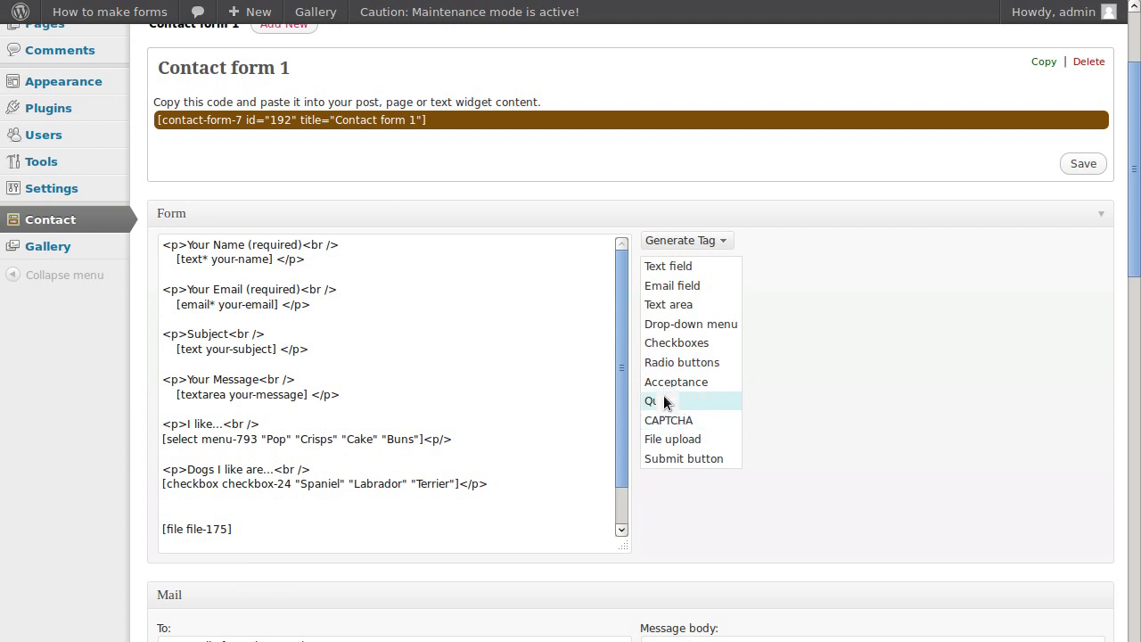
left_click(662, 401)
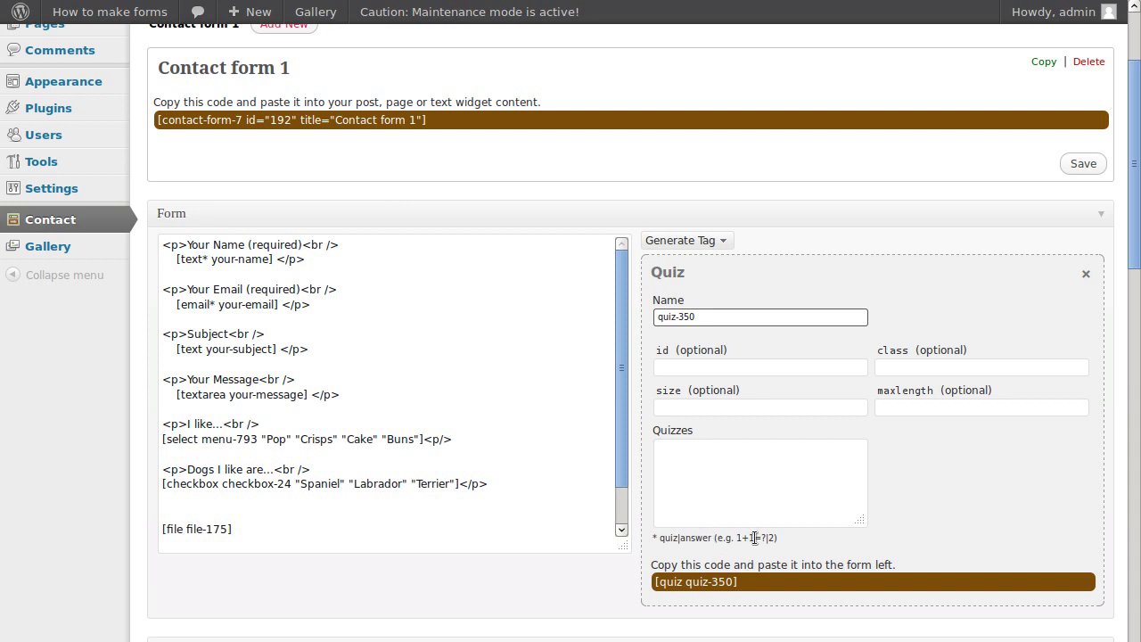
Copy the example '1+1=?|2' into the Quizzes box and mark its question and answer parts.
left_click_drag(736, 538, 773, 537)
right_click(766, 540)
left_click(778, 550)
left_click(711, 451)
right_click(712, 453)
left_click(739, 539)
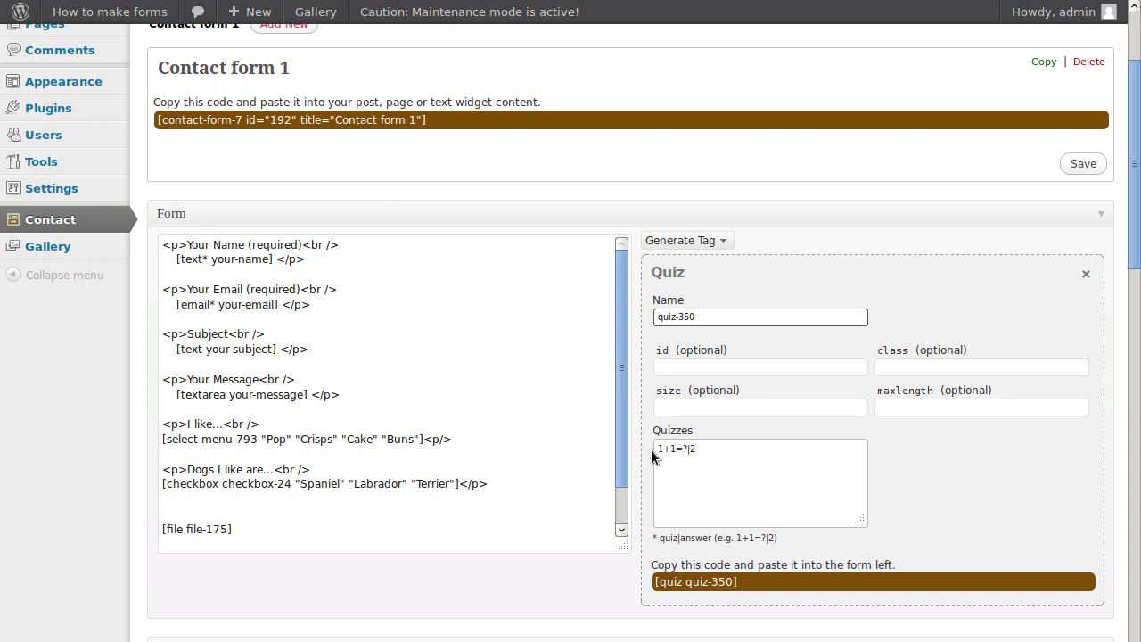
left_click_drag(659, 449, 687, 462)
left_click(686, 448)
left_click(690, 452)
Type '|' on a second Quizzes line below 1+1=?|2.
left_click(689, 460)
key("ctrl+a")
left_click(743, 485)
key("ctrl+a")
left_click(801, 470)
type("|")
left_click_drag(684, 449, 660, 449)
left_click(697, 450)
scroll(495, 420, "down", 1)
scroll(869, 382, "down", 15)
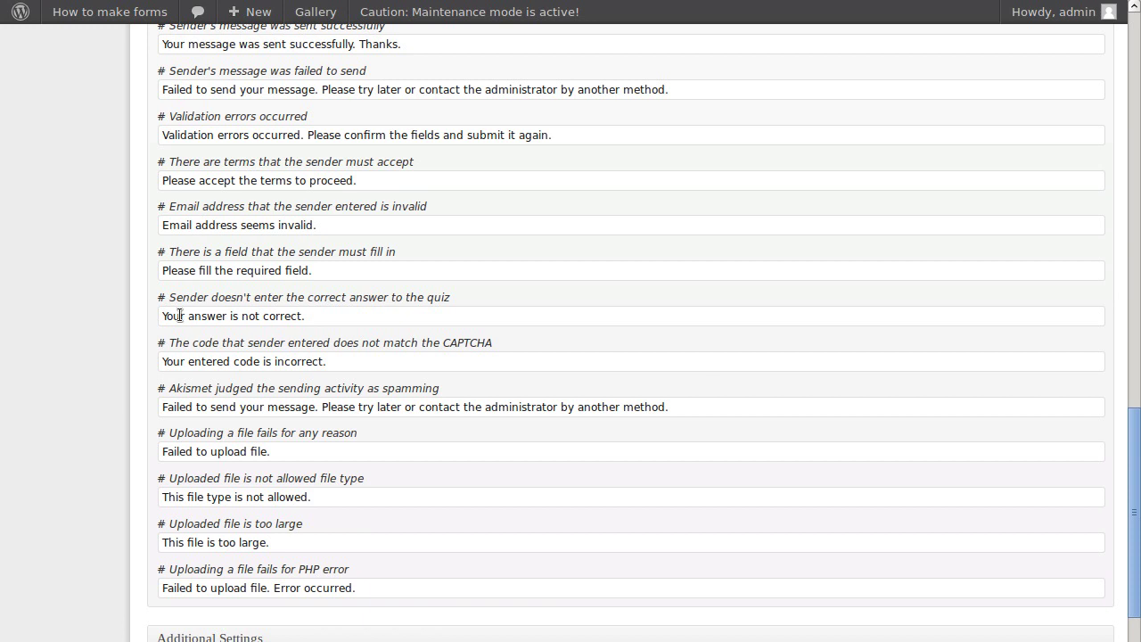
left_click_drag(181, 316, 360, 316)
left_click_drag(231, 362, 393, 367)
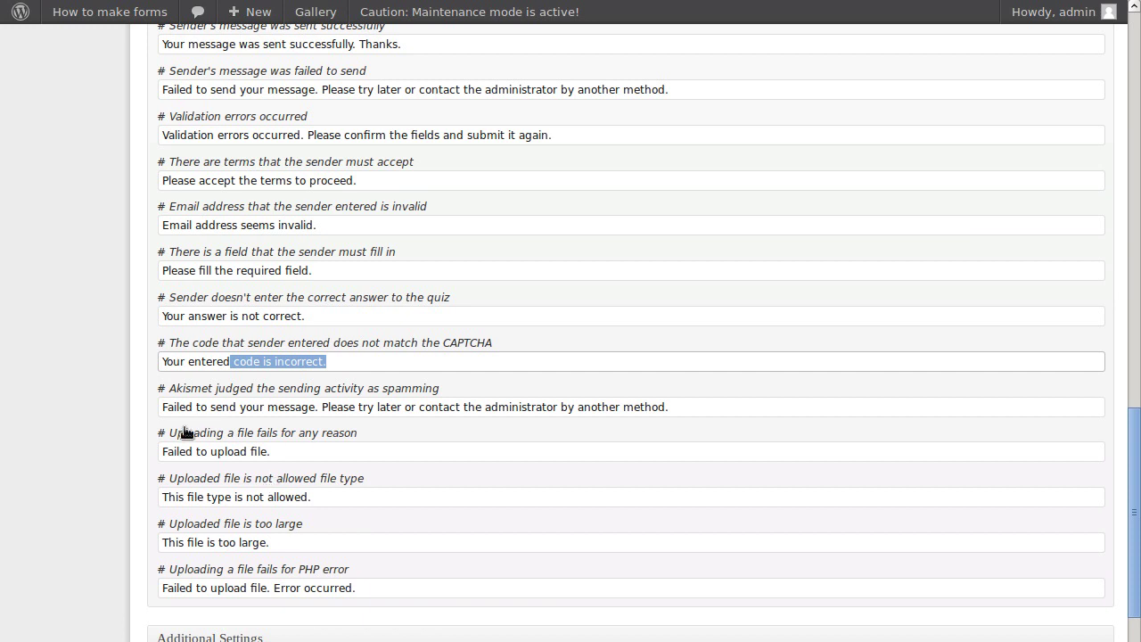
left_click_drag(178, 433, 316, 433)
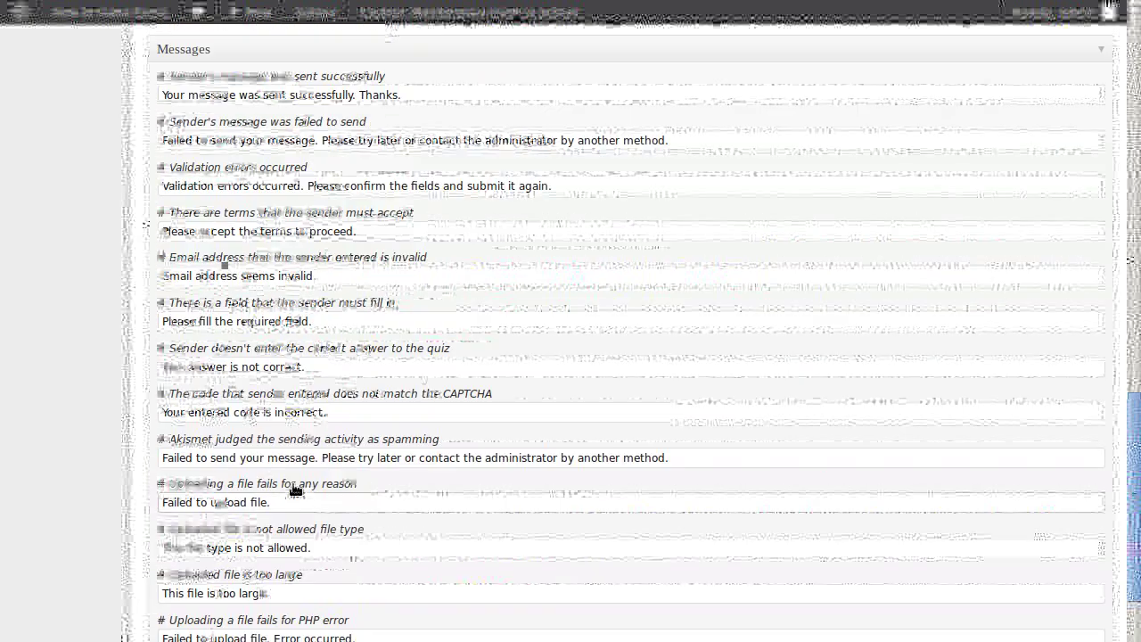
scroll(294, 487, "up", 4)
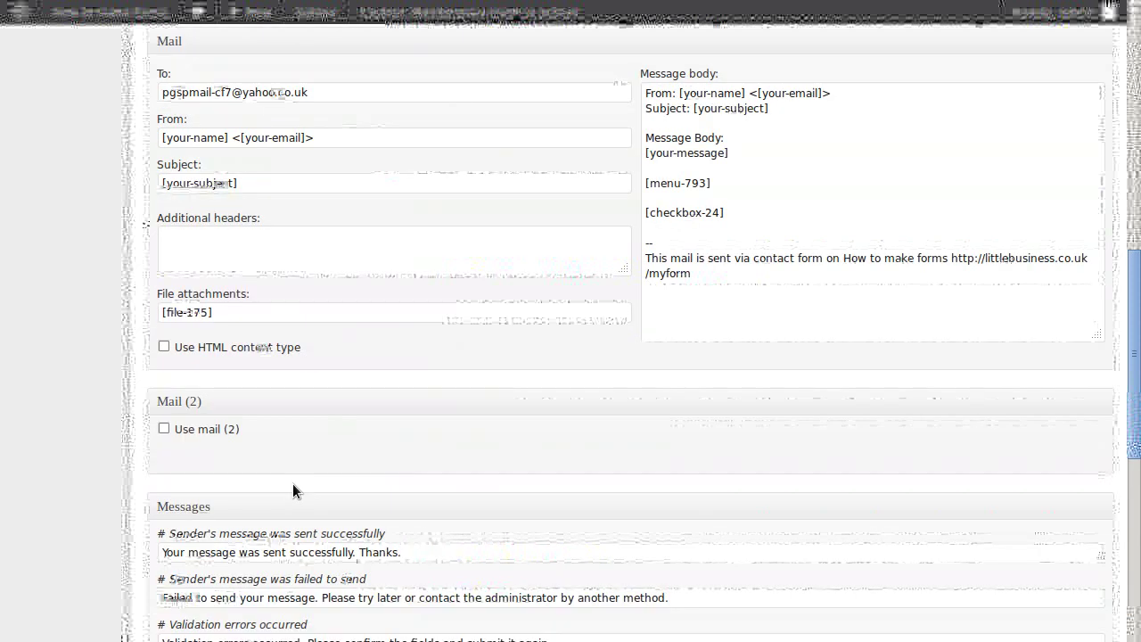
scroll(294, 486, "up", 3)
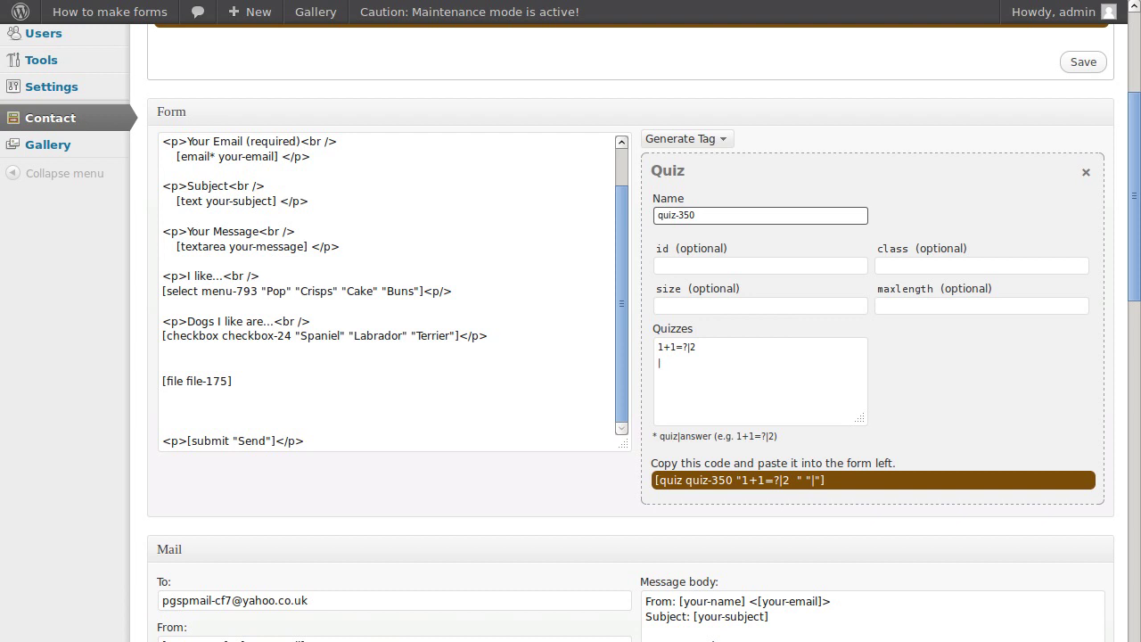
In gedit, copy the 'Send this information to...' select code on lines 24–25.
key("alt+Tab")
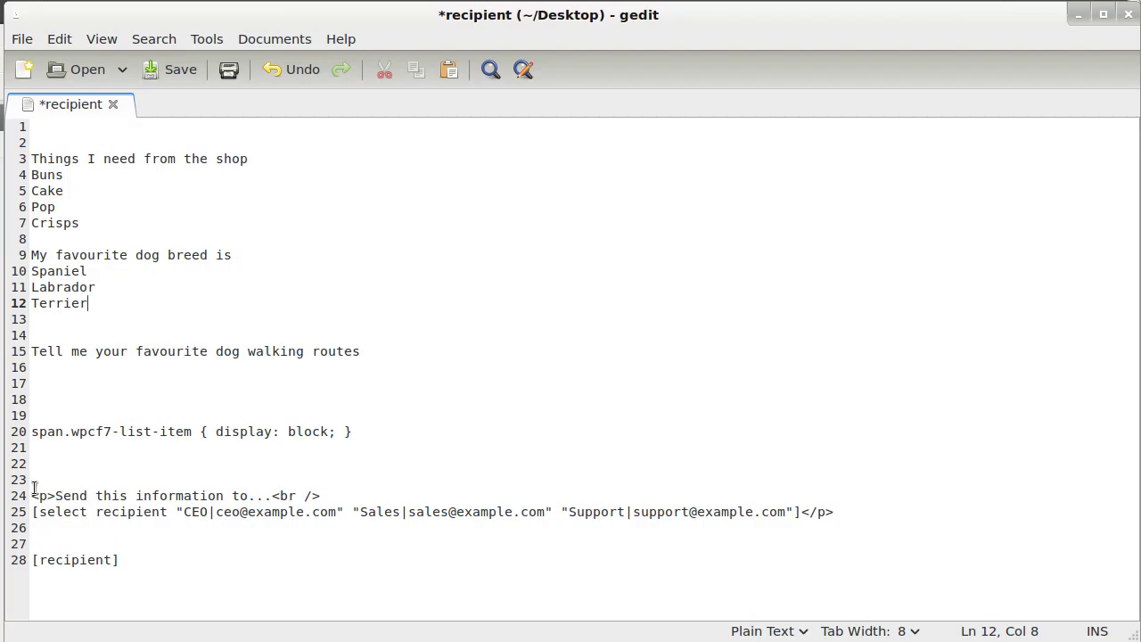
left_click_drag(32, 496, 831, 507)
right_click(815, 513)
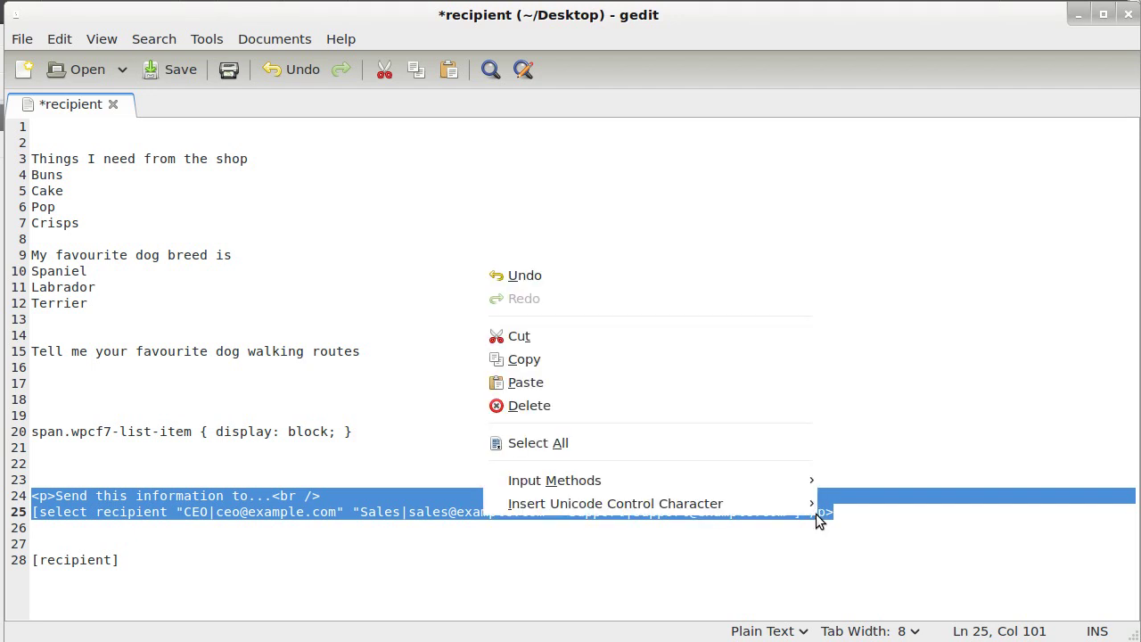
left_click(526, 360)
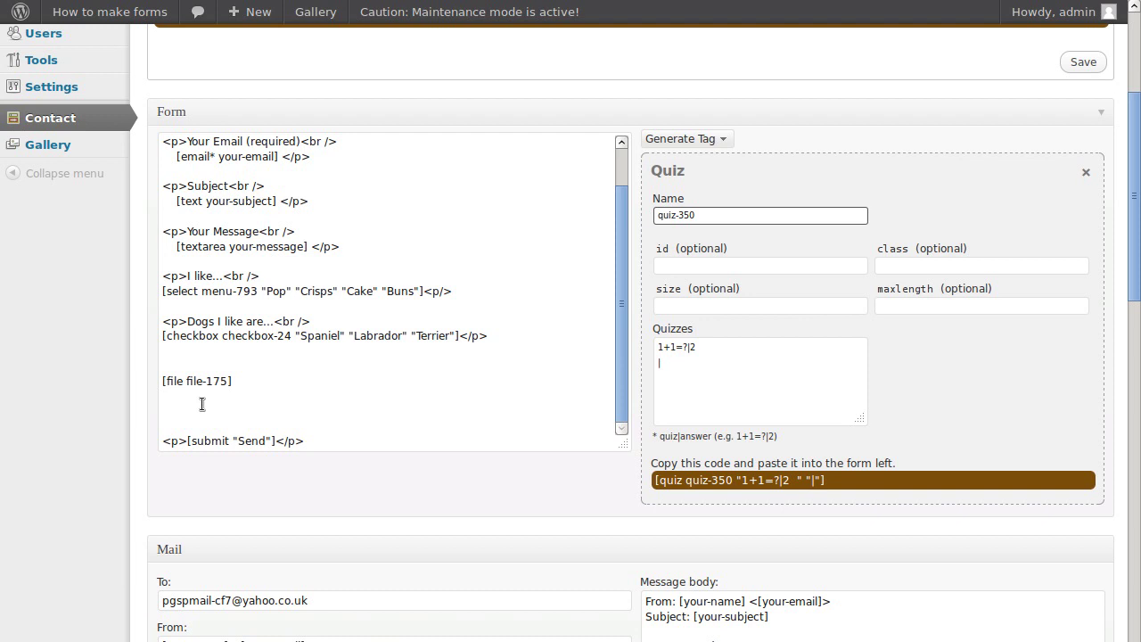
Paste the recipient select with CEO, Sales and Support below [file file-175], adding a | separator to the CEO option.
left_click(201, 403)
key("Return")
key("Return")
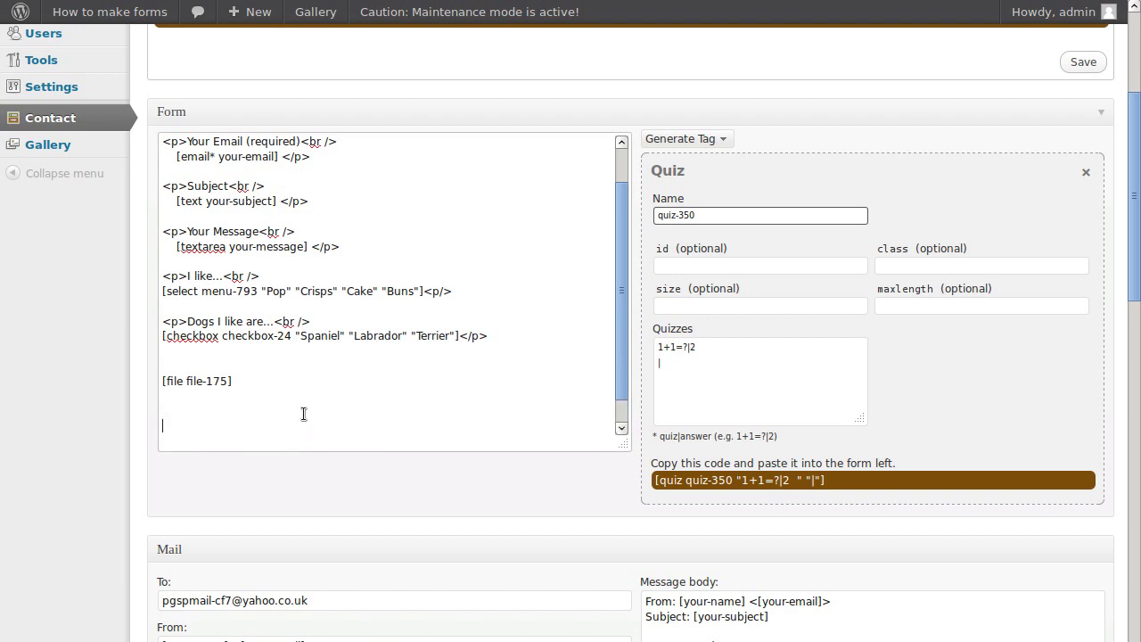
key("ctrl+v")
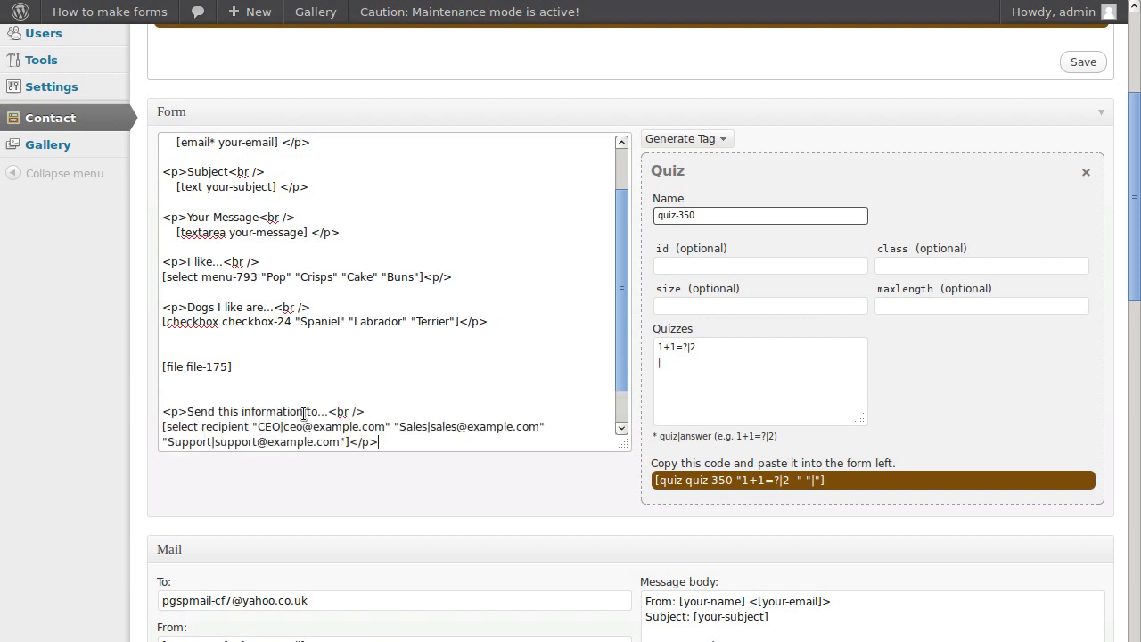
scroll(401, 318, "down", 1)
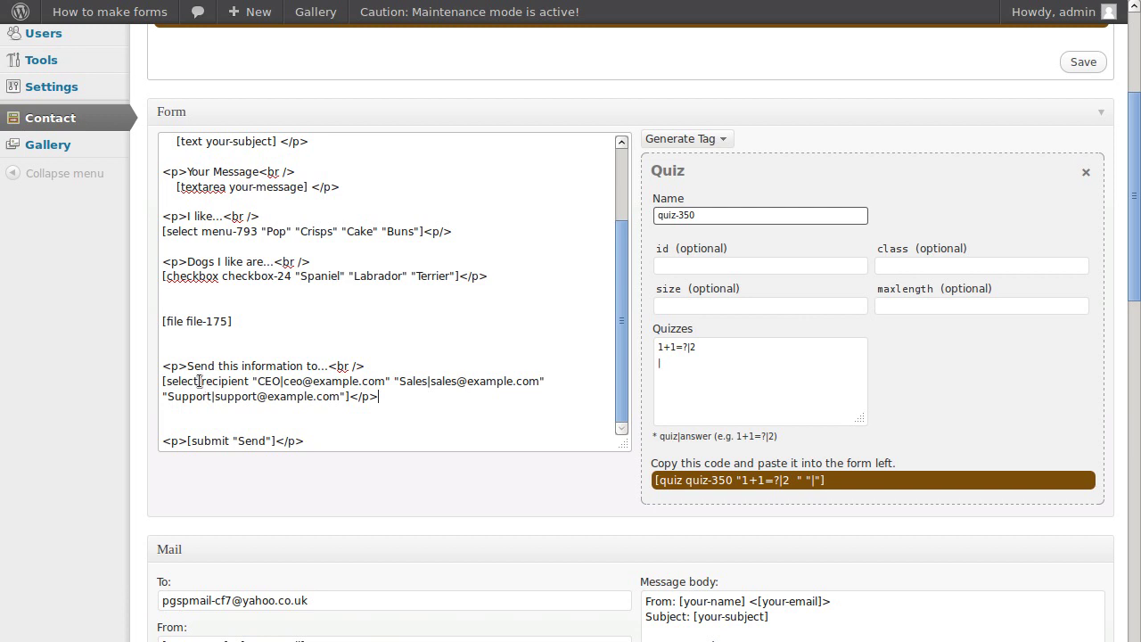
double_click(267, 381)
left_click(281, 381)
type("|")
triple_click(292, 381)
left_click(294, 381)
left_click_drag(385, 382, 284, 382)
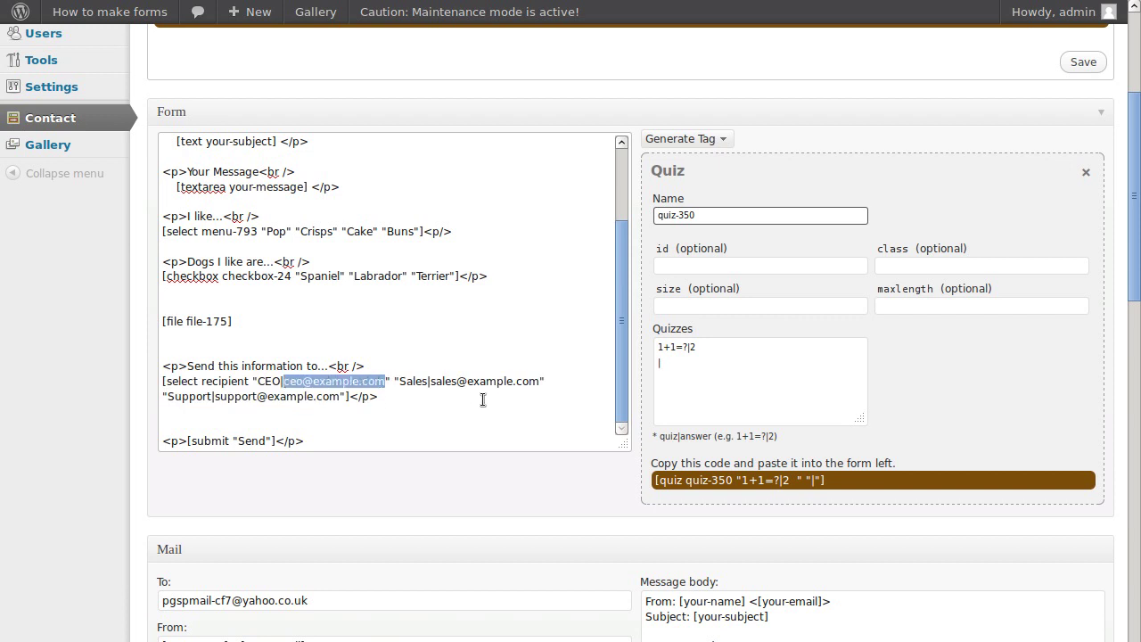
scroll(42, 456, "down", 3)
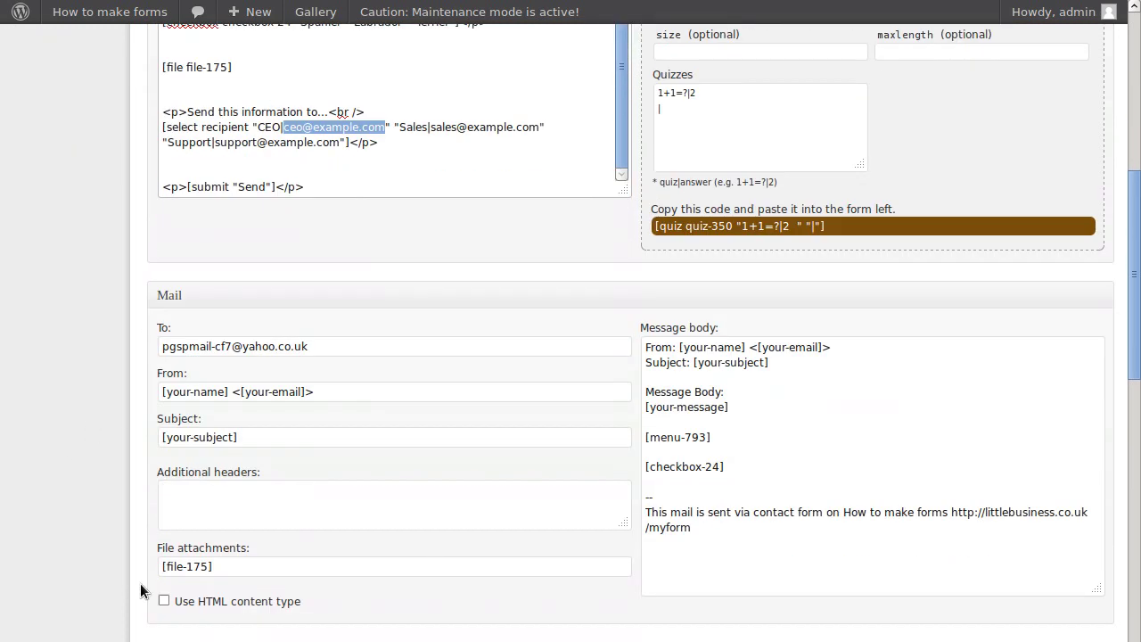
Copy the [recipient] mail tag from the gedit notes.
key("alt+Tab")
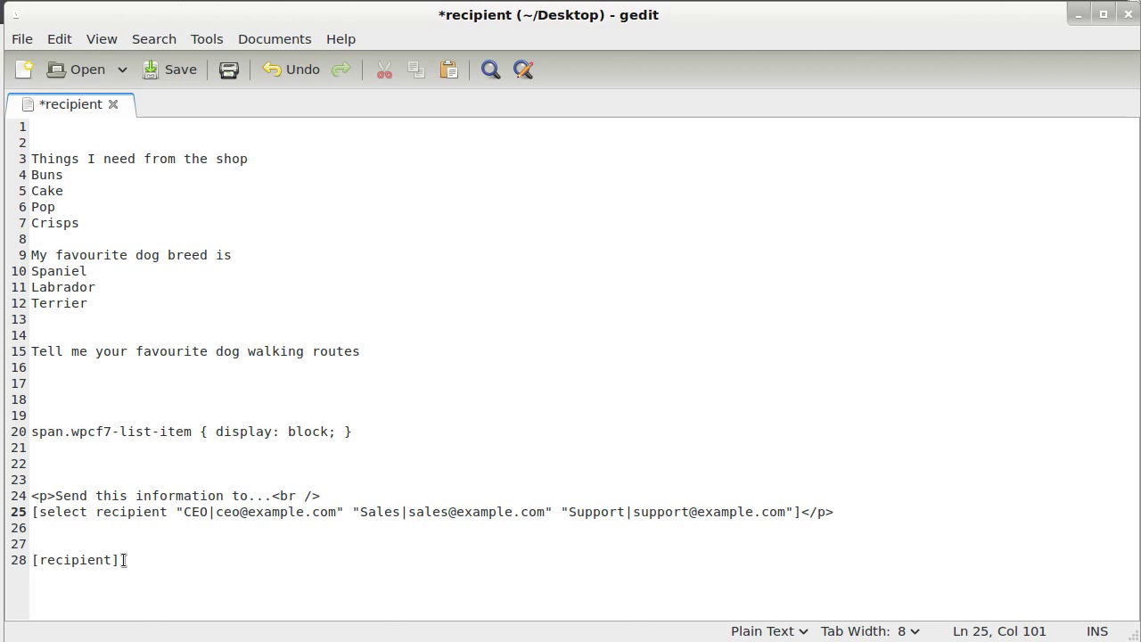
left_click_drag(121, 560, 35, 559)
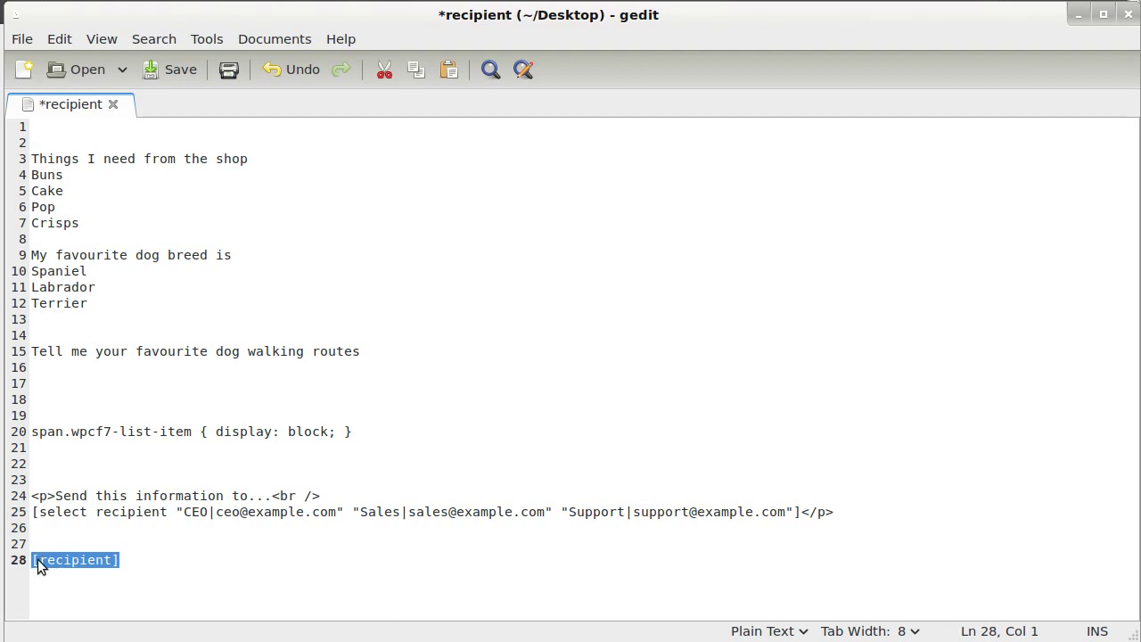
right_click(37, 558)
left_click(86, 406)
key("alt+Tab")
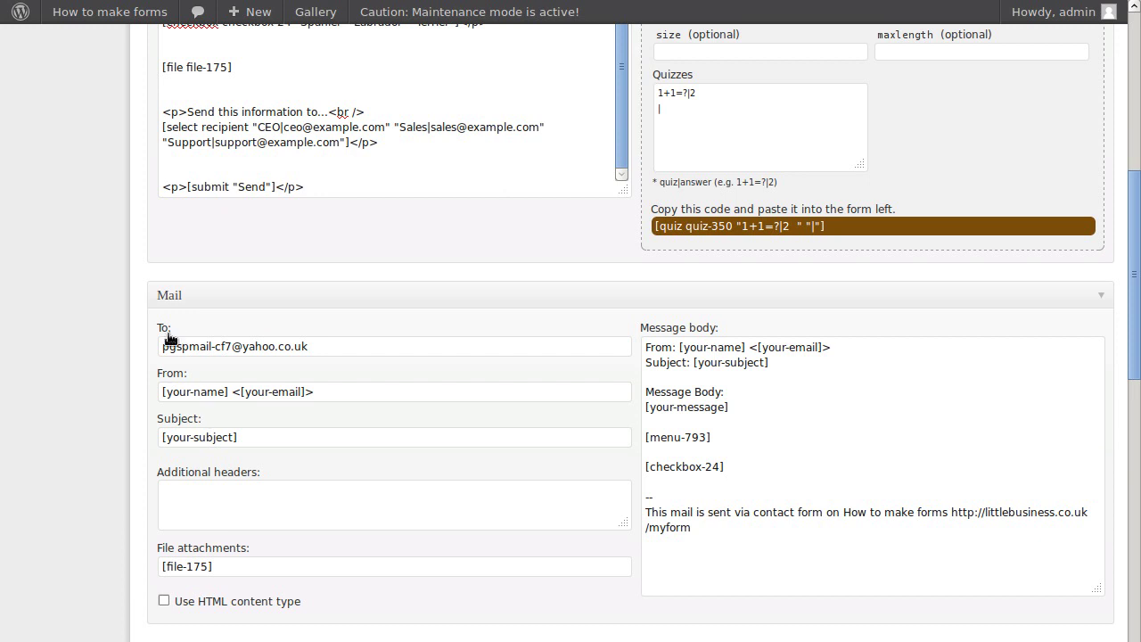
Replace the fixed address in the Mail To field with the [recipient] mail tag.
left_click_drag(330, 346, 120, 342)
key("ctrl+v")
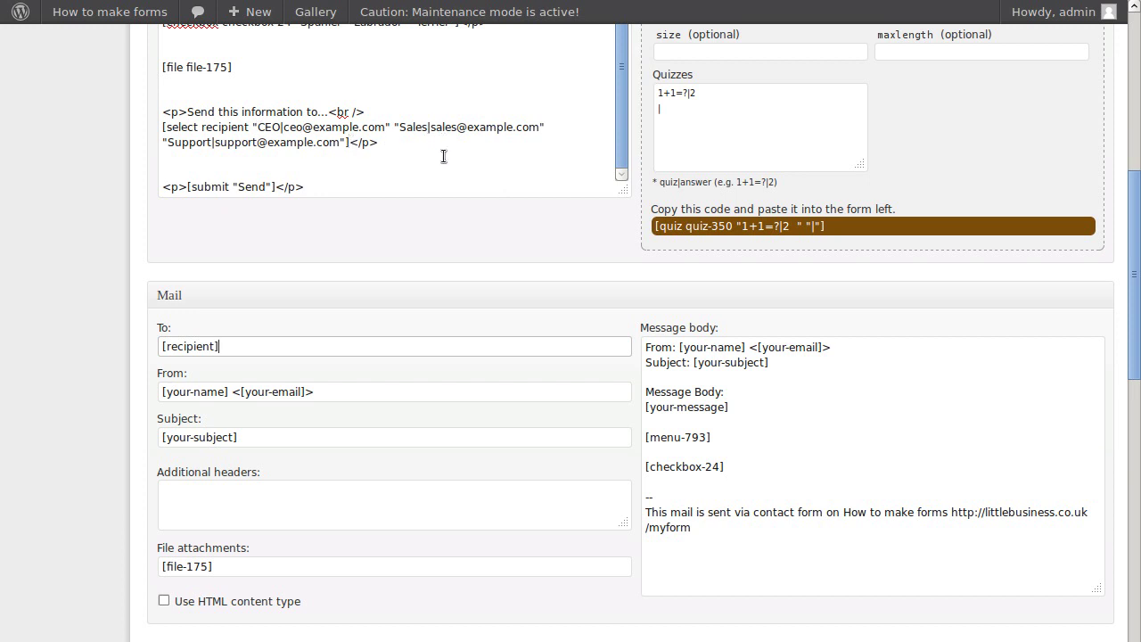
scroll(466, 287, "up", 5)
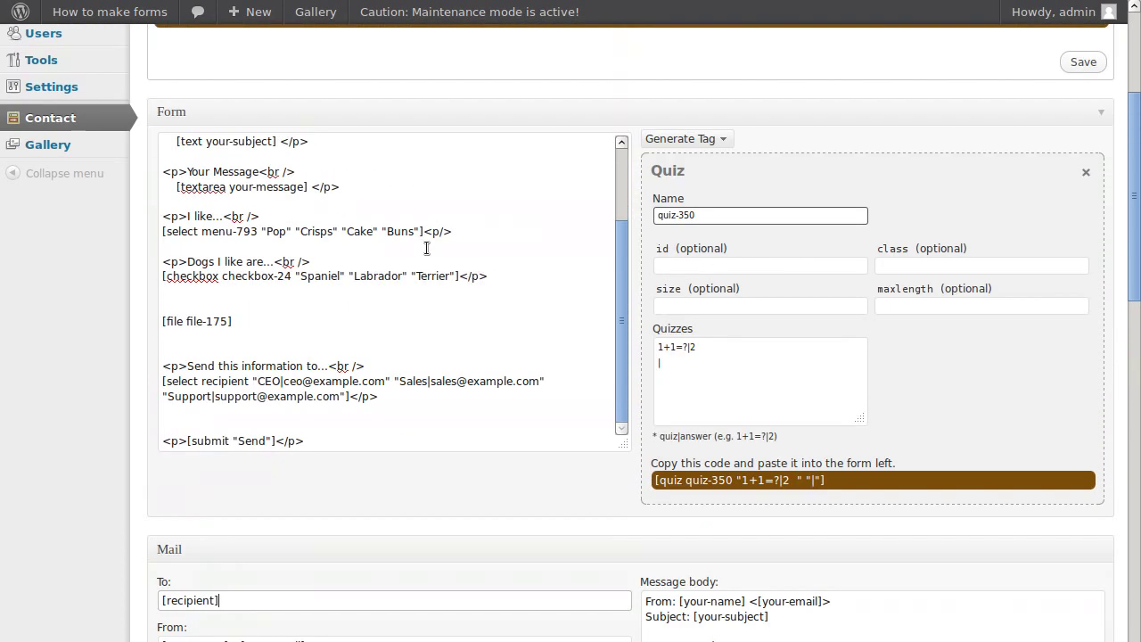
Save the form, then choose CEO from the live page's 'Send this information to...' drop-down.
left_click(1083, 61)
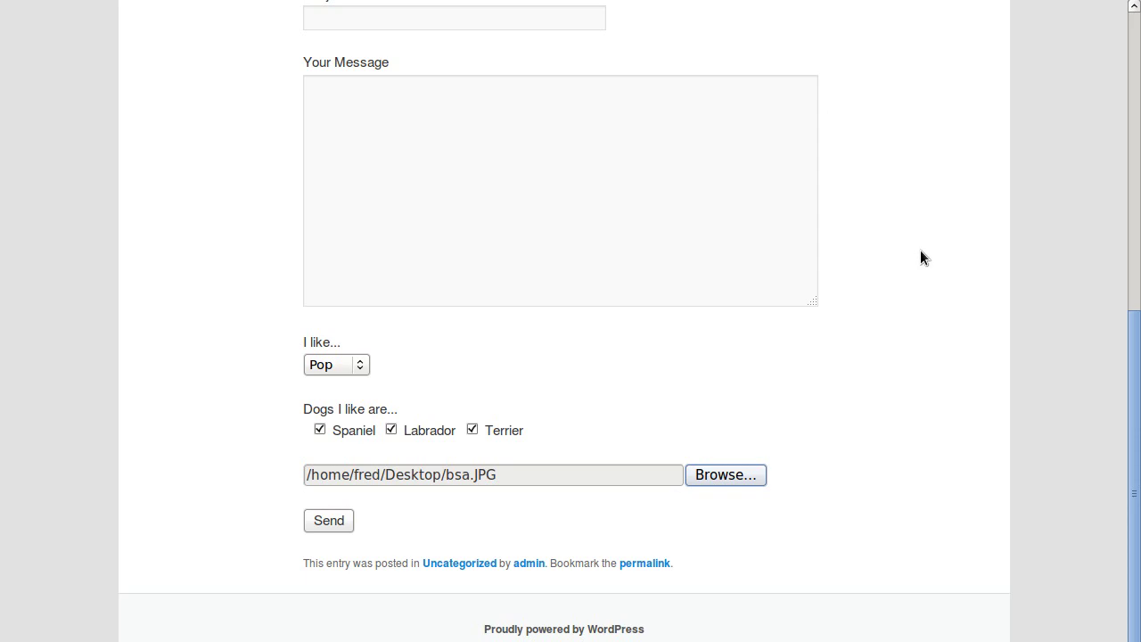
scroll(926, 274, "down", 2)
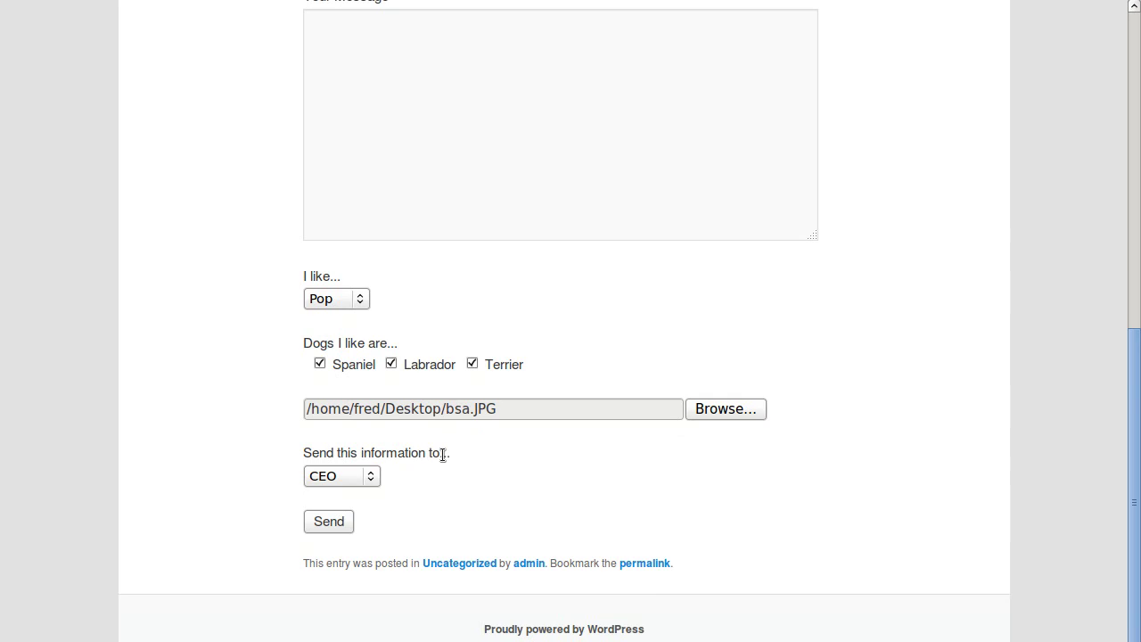
left_click(370, 474)
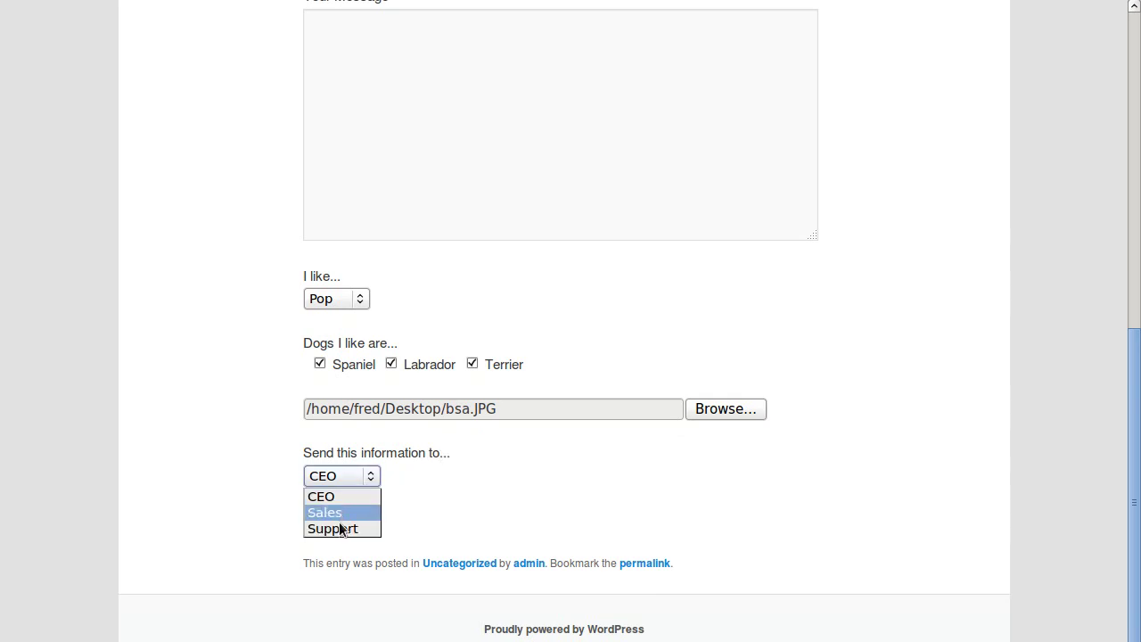
left_click(337, 495)
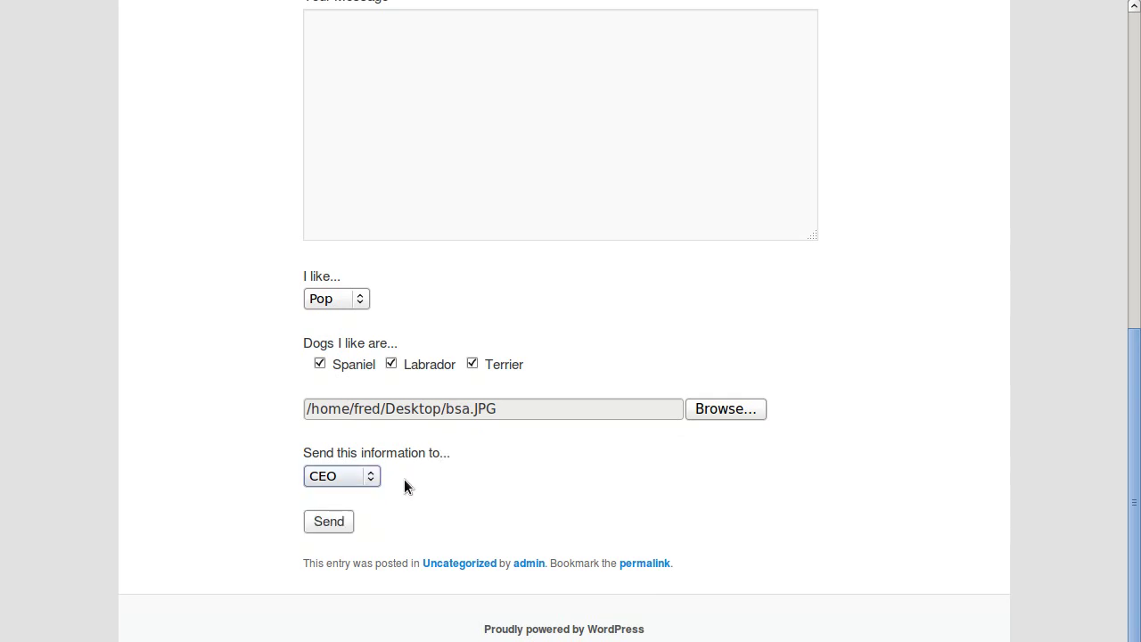